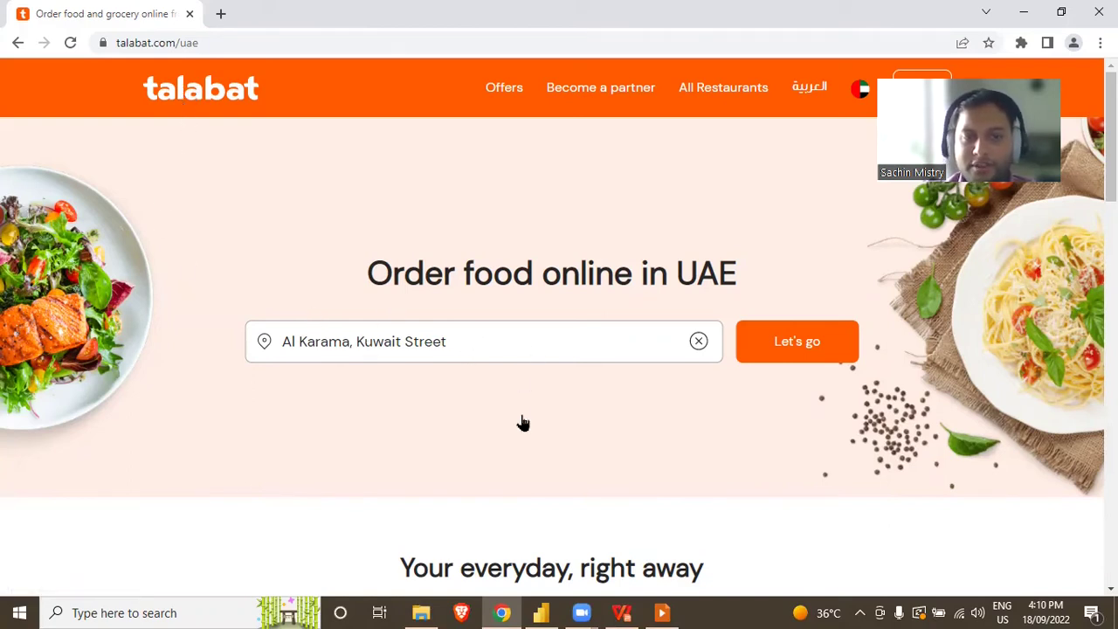
Search Talabat for restaurants delivering to Al Karama and filter the list to Pizza Fiesta.
click(813, 343)
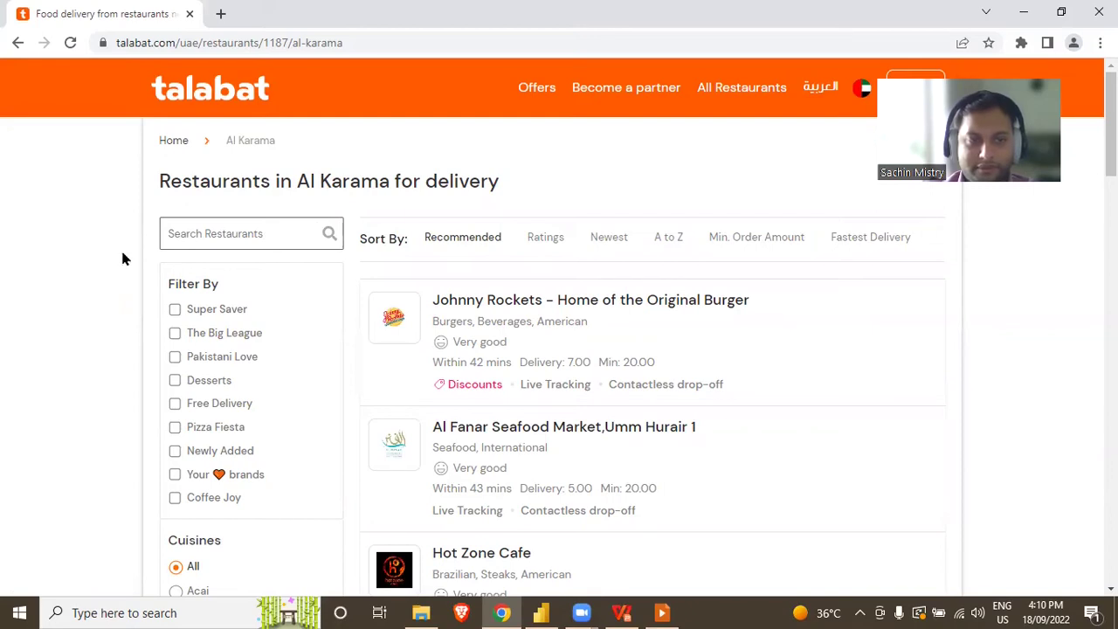
scroll(122, 259, down, 1)
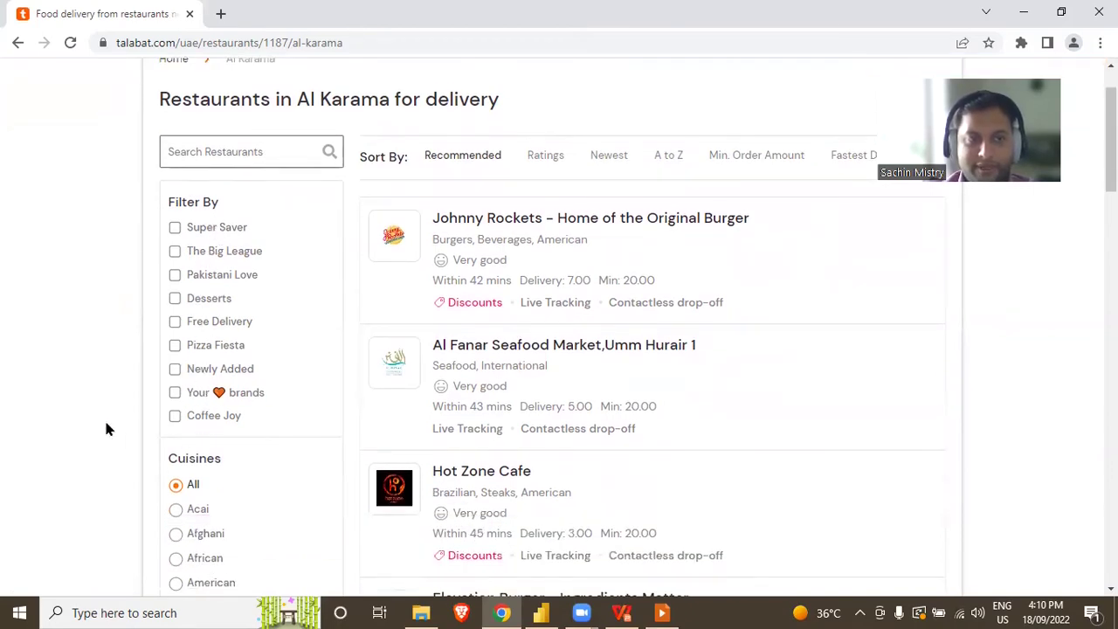
click(175, 346)
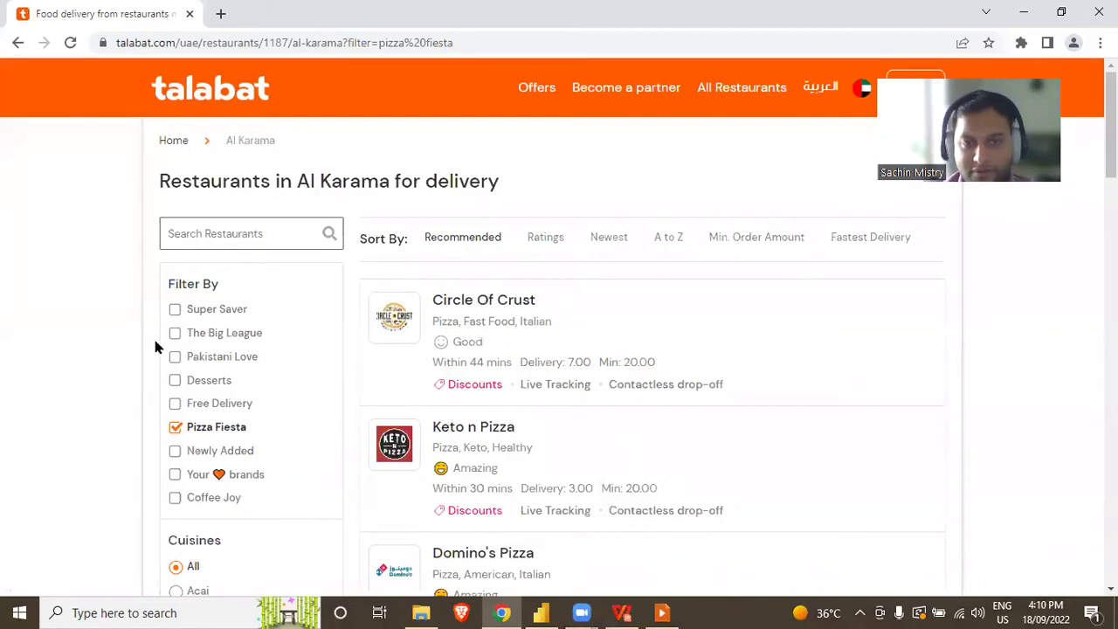
scroll(154, 347, down, 3)
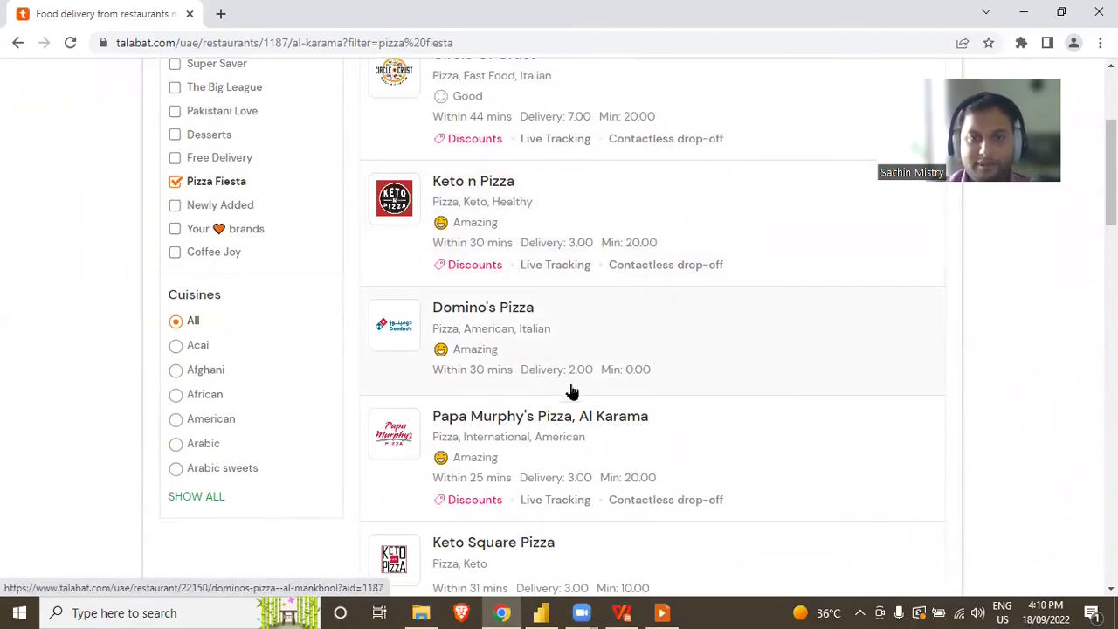
scroll(591, 407, down, 3)
scroll(591, 407, down, 3)
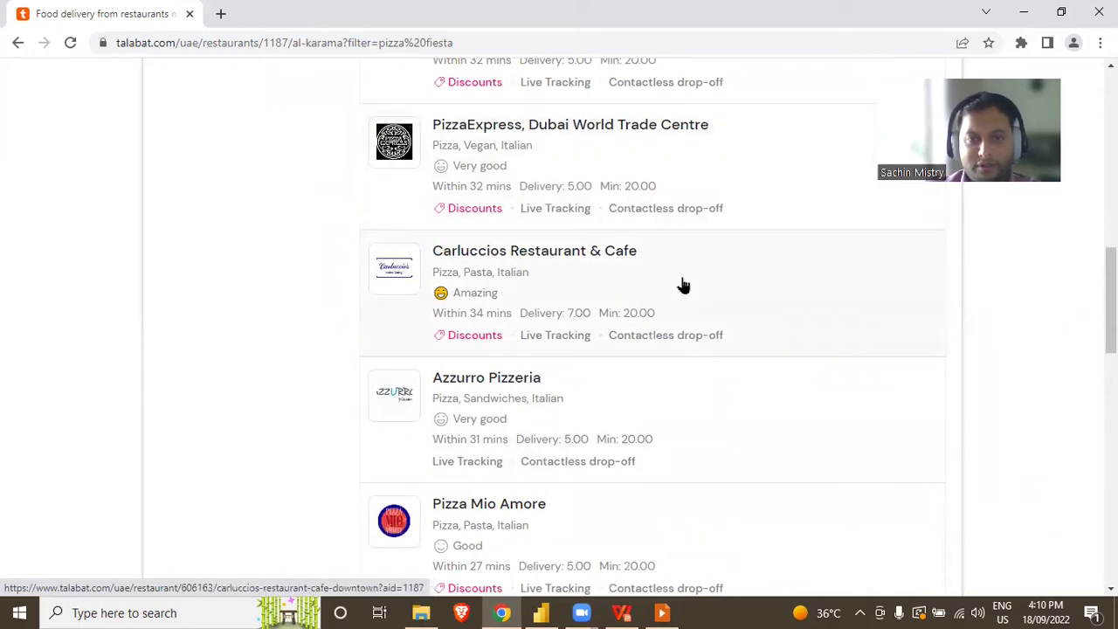
scroll(683, 286, down, 8)
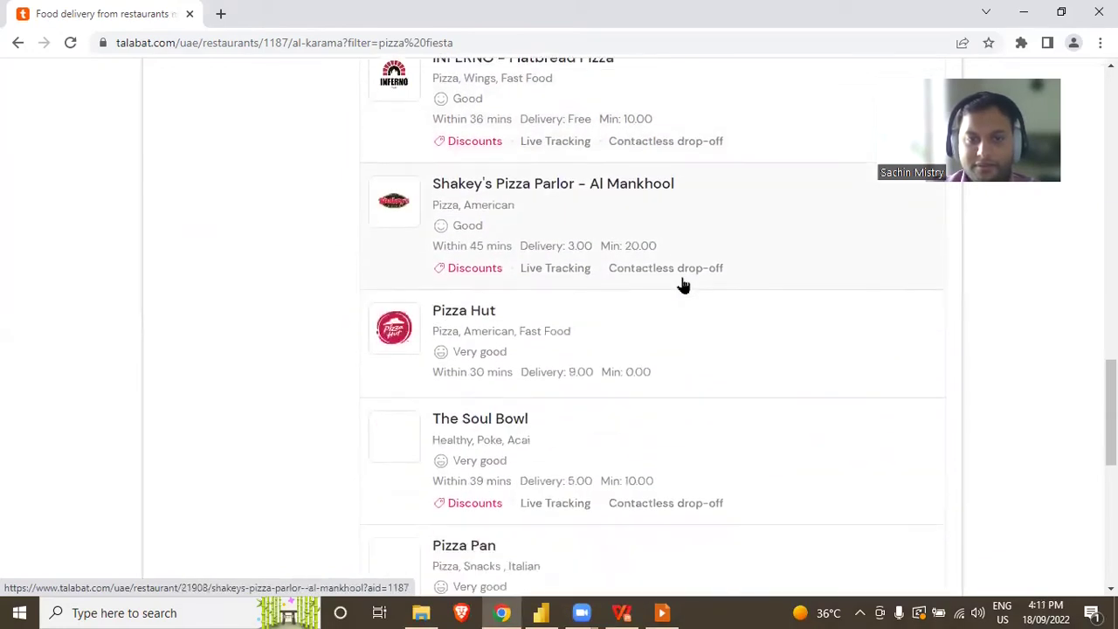
scroll(683, 285, down, 2)
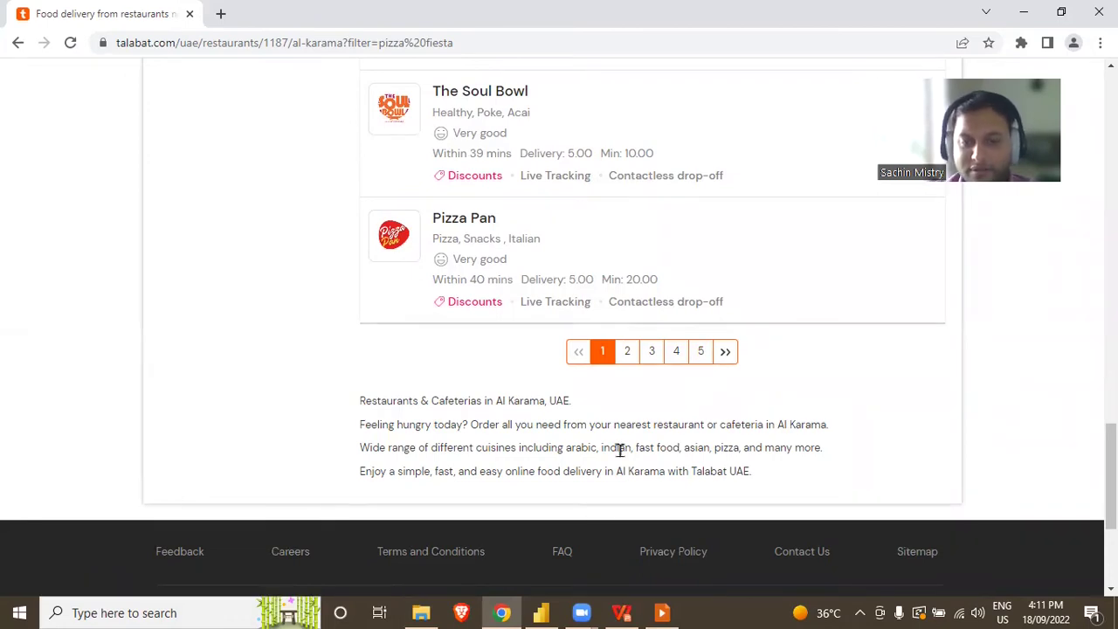
Copy the filtered Talabat page's address and return to Power BI Desktop.
click(544, 611)
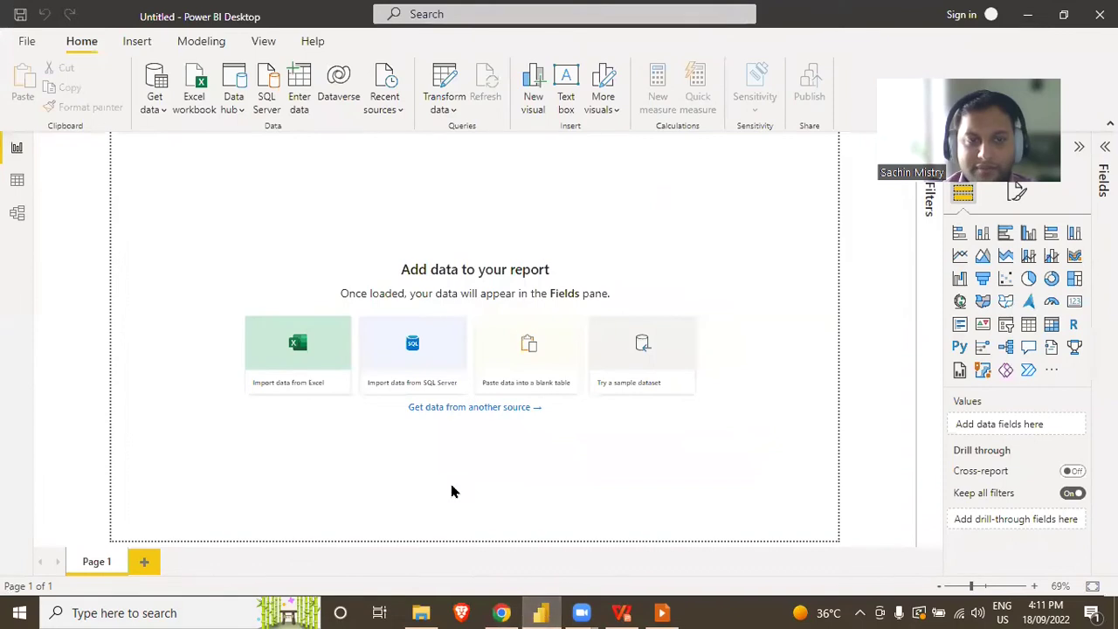
key(alt+Tab)
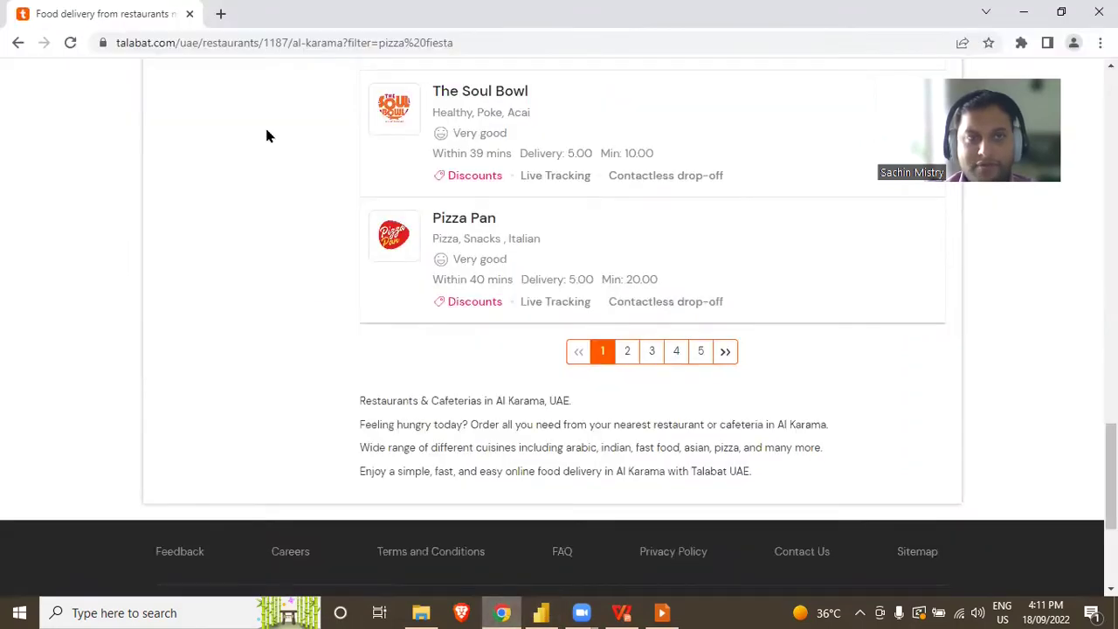
click(378, 44)
key(ctrl+c)
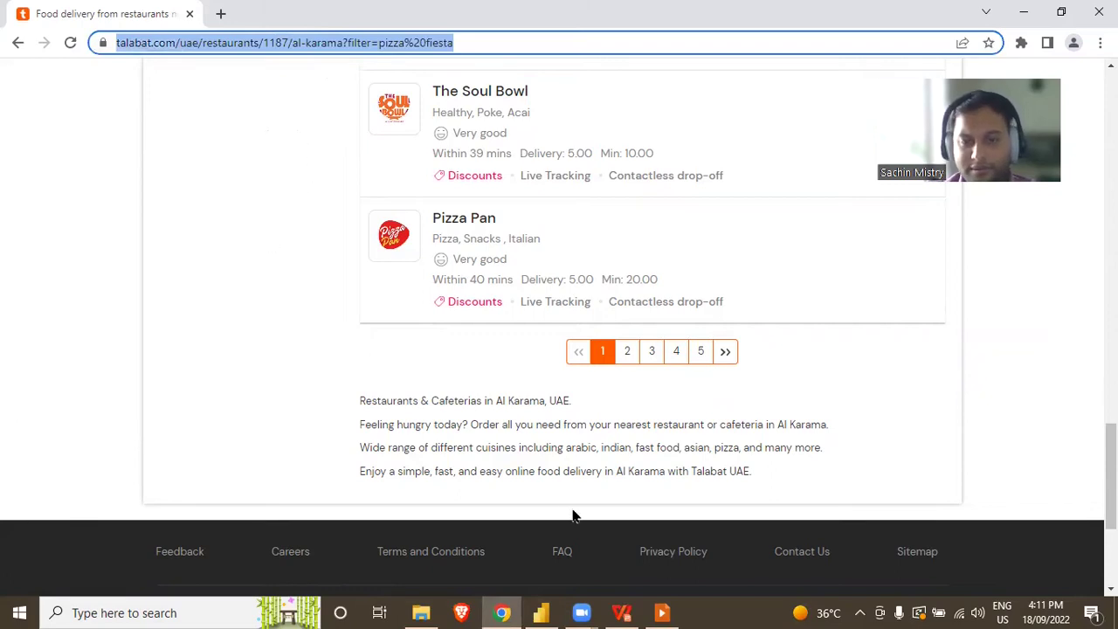
click(545, 612)
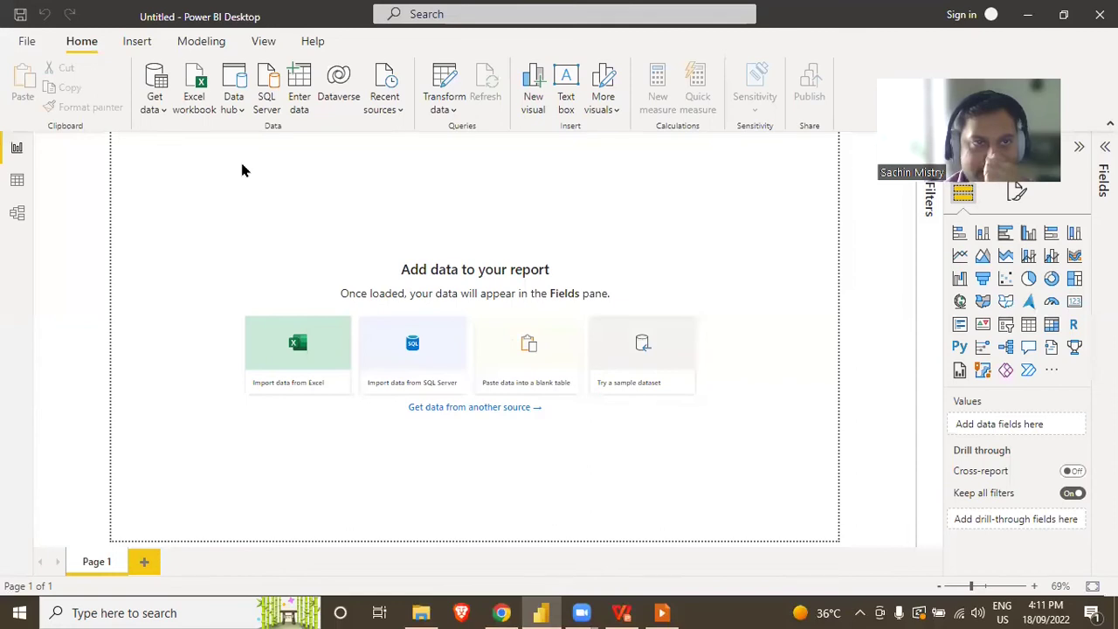
Add a Web data source using the pasted Talabat Pizza Fiesta URL.
click(157, 111)
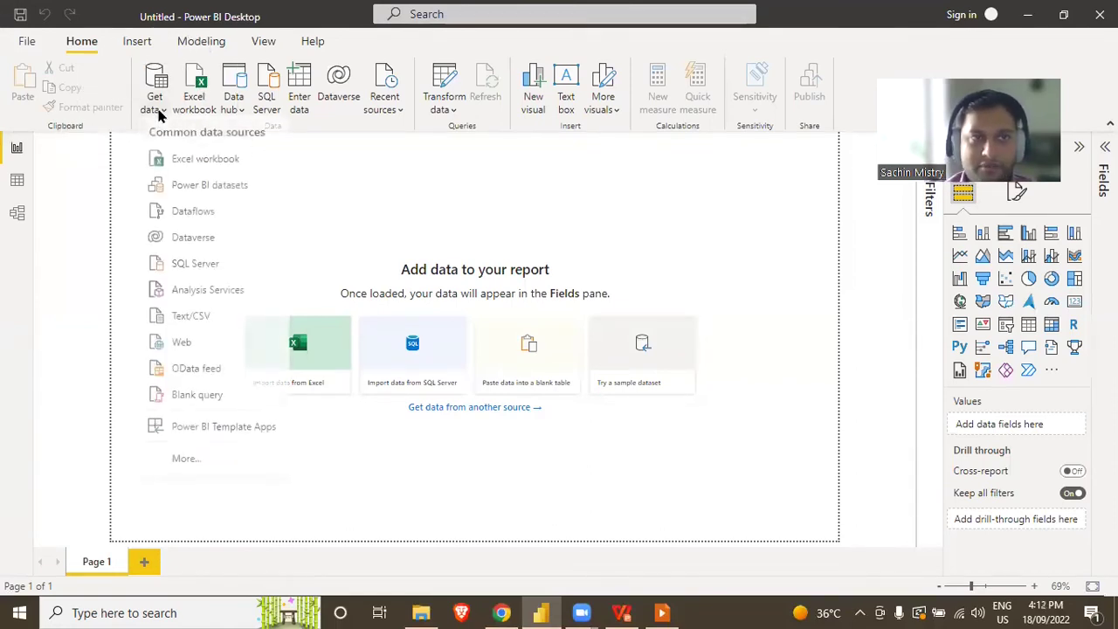
click(186, 347)
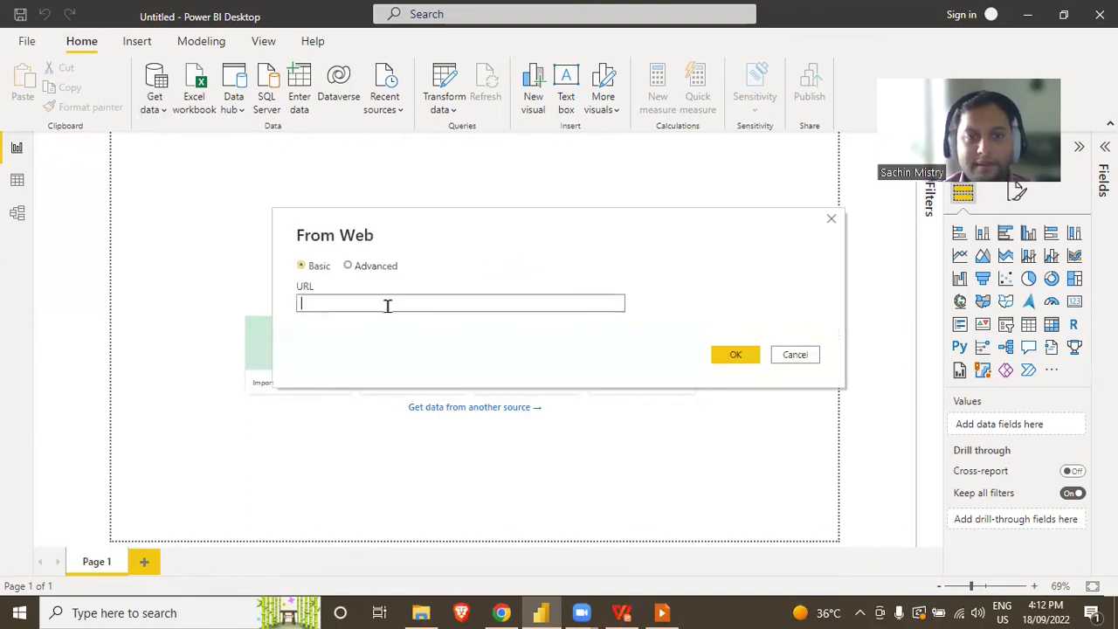
key(ctrl+v)
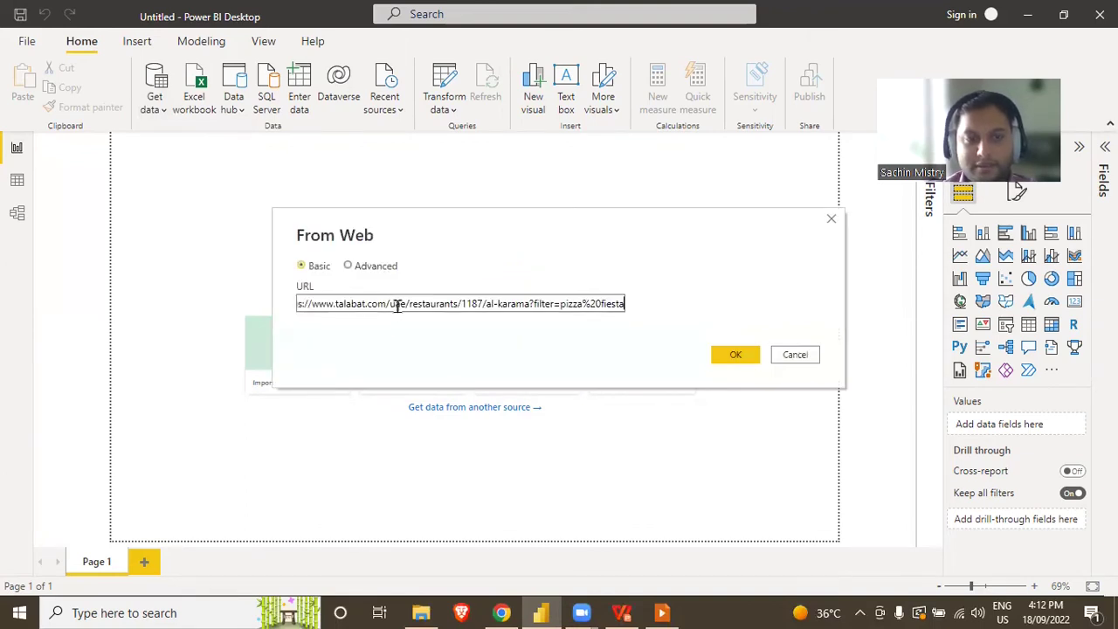
click(737, 356)
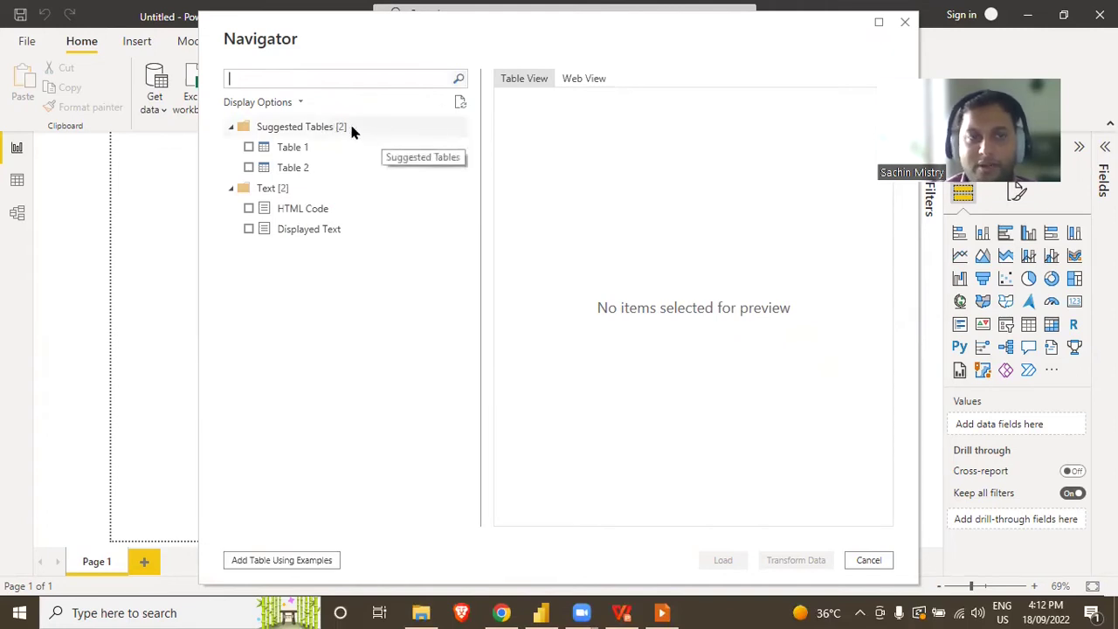
Preview Table 1 and then Table 2 in the Navigator, deselecting each afterwards.
click(249, 148)
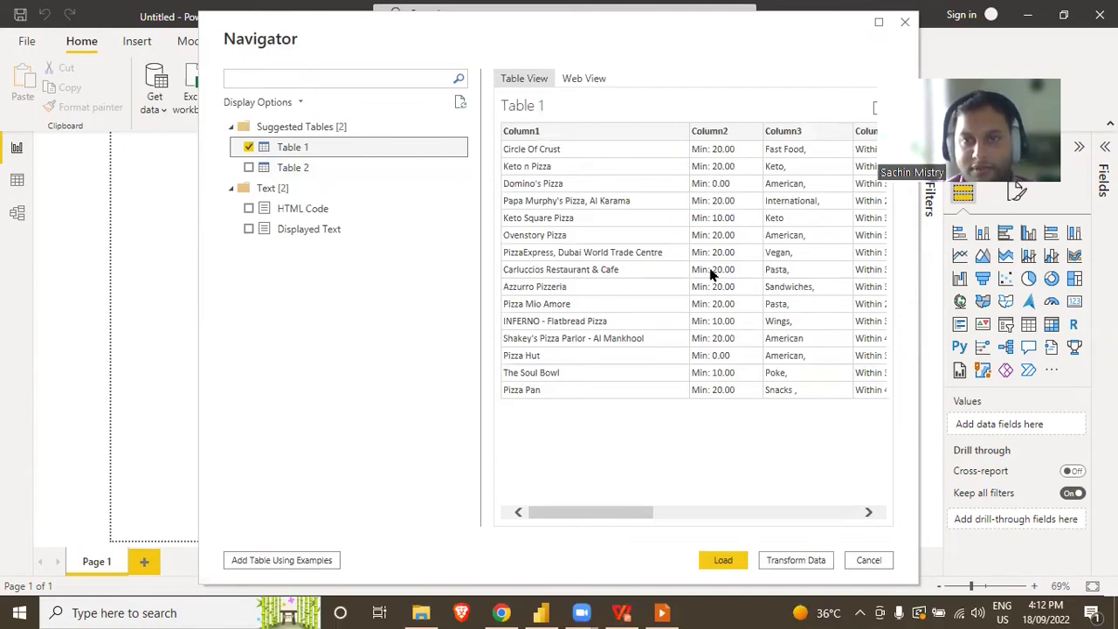
drag(626, 516, 603, 515)
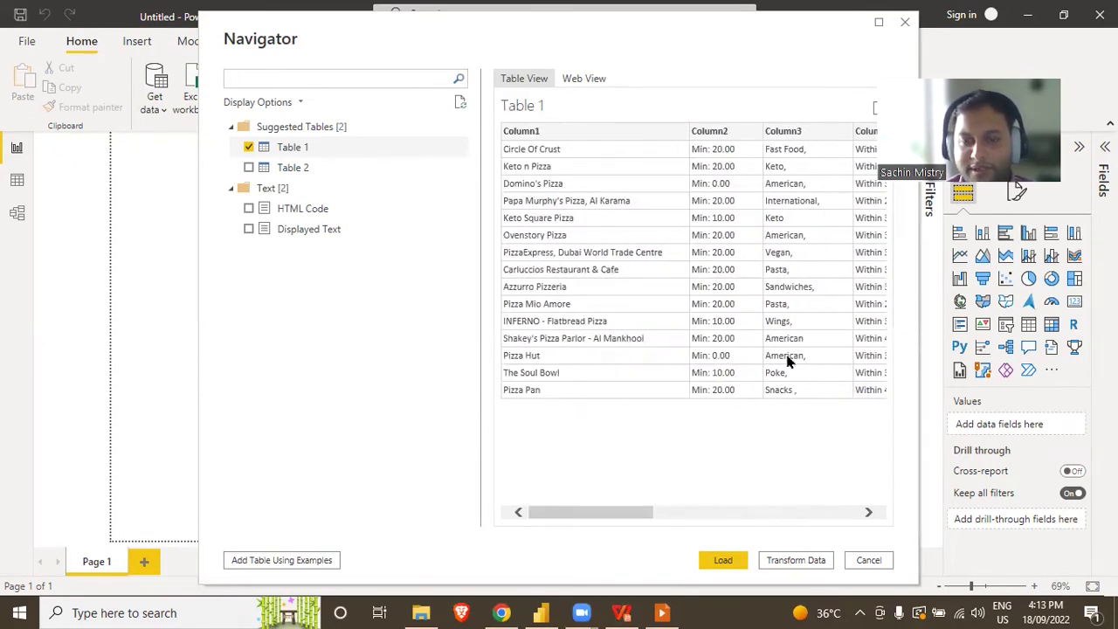
click(249, 147)
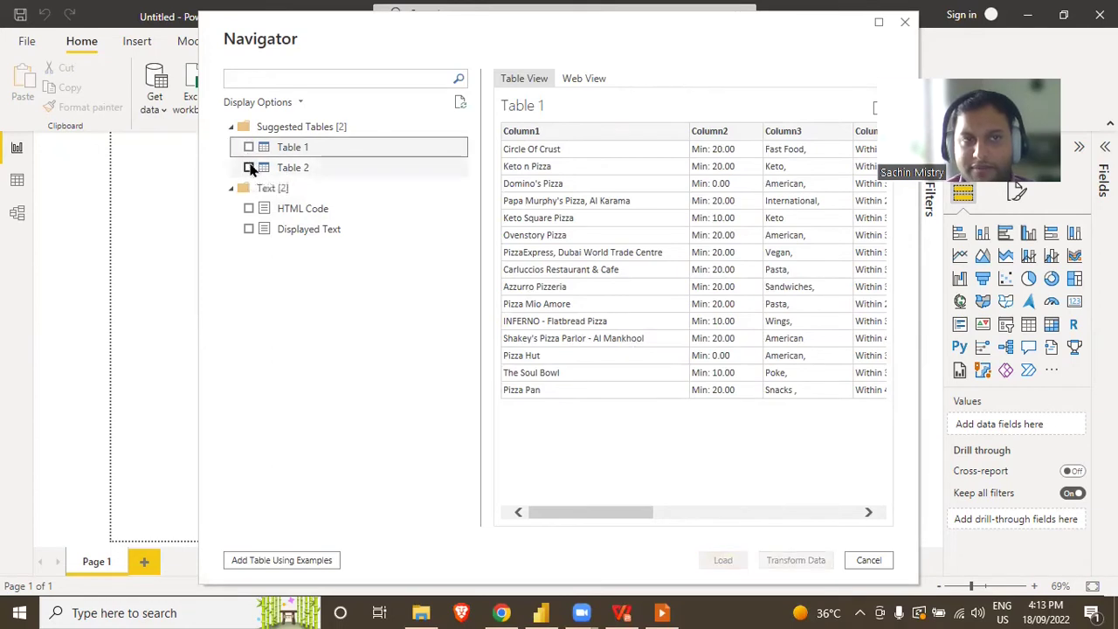
click(249, 168)
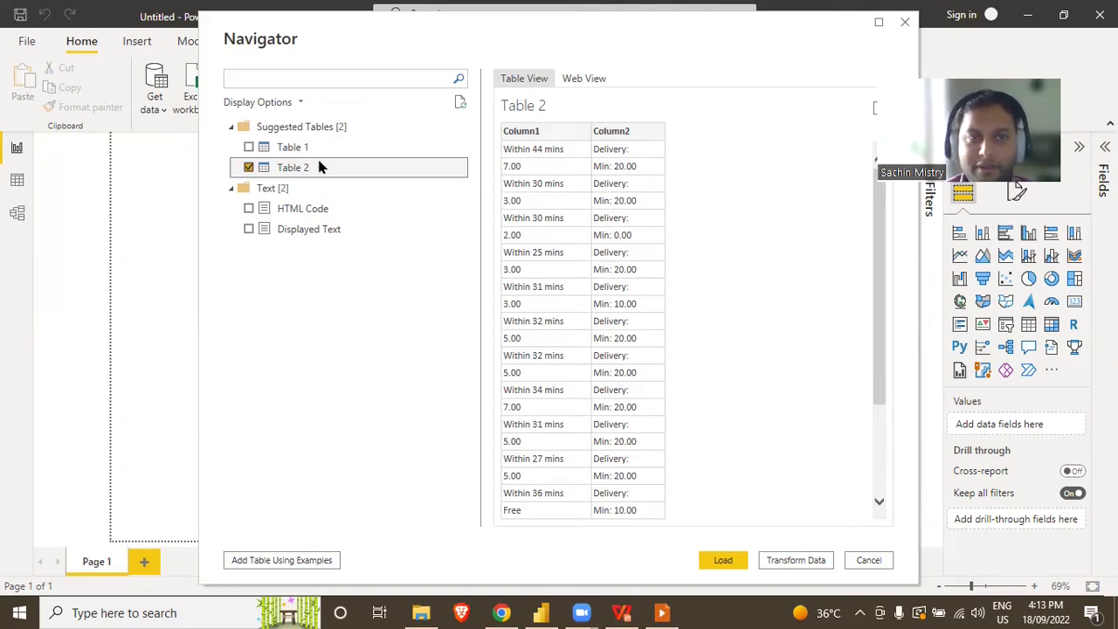
click(249, 168)
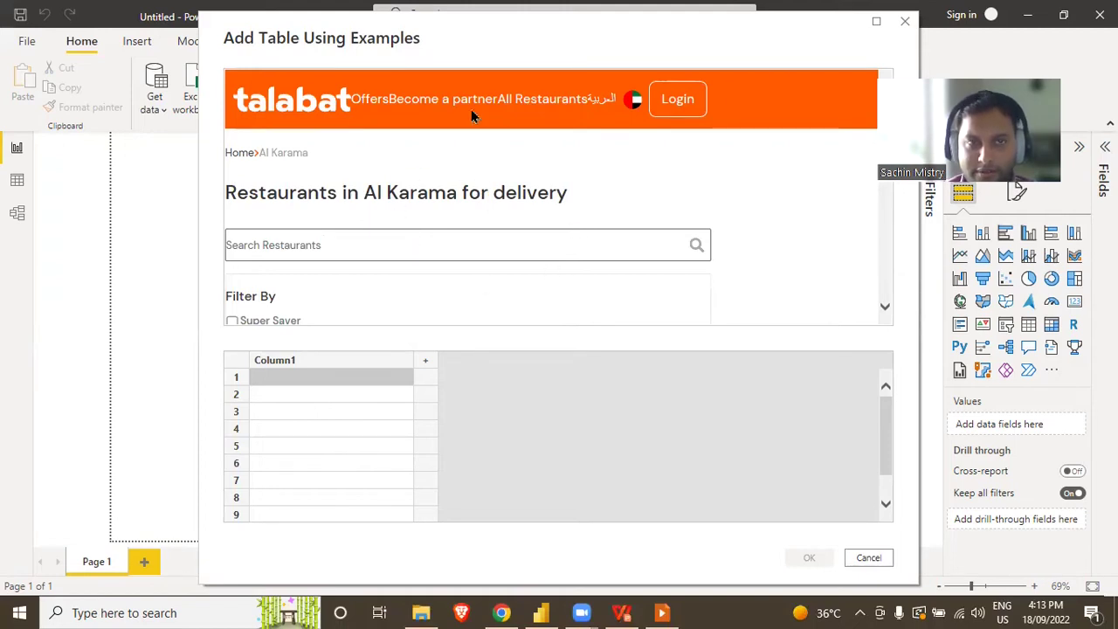
Scroll the web preview down to the restaurant cards, including Circle Of Crust.
scroll(431, 174, down, 4)
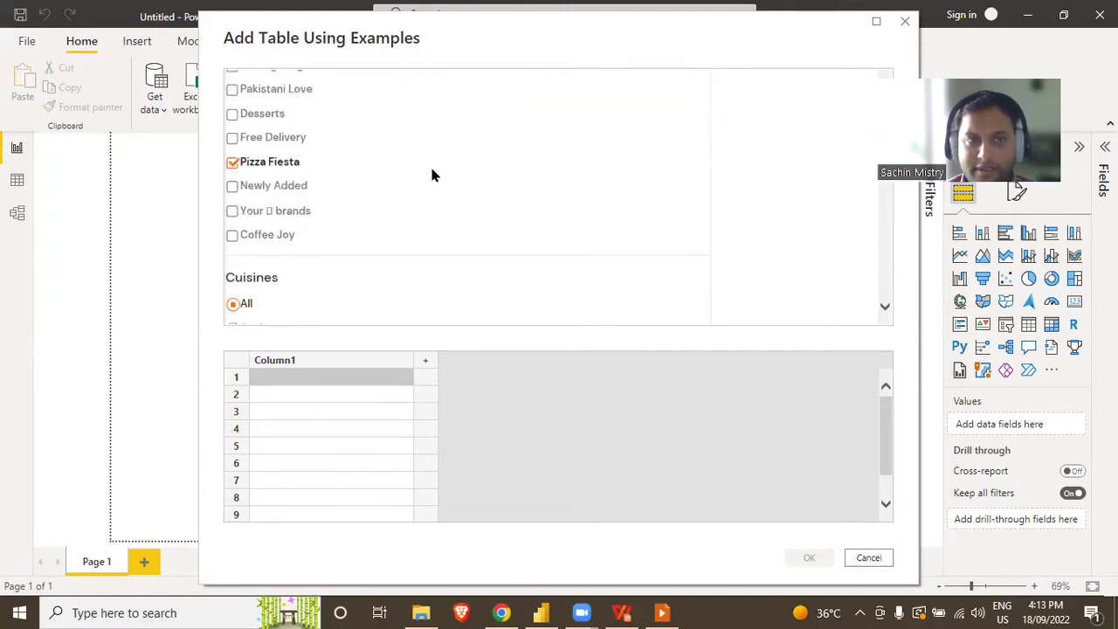
scroll(433, 171, down, 6)
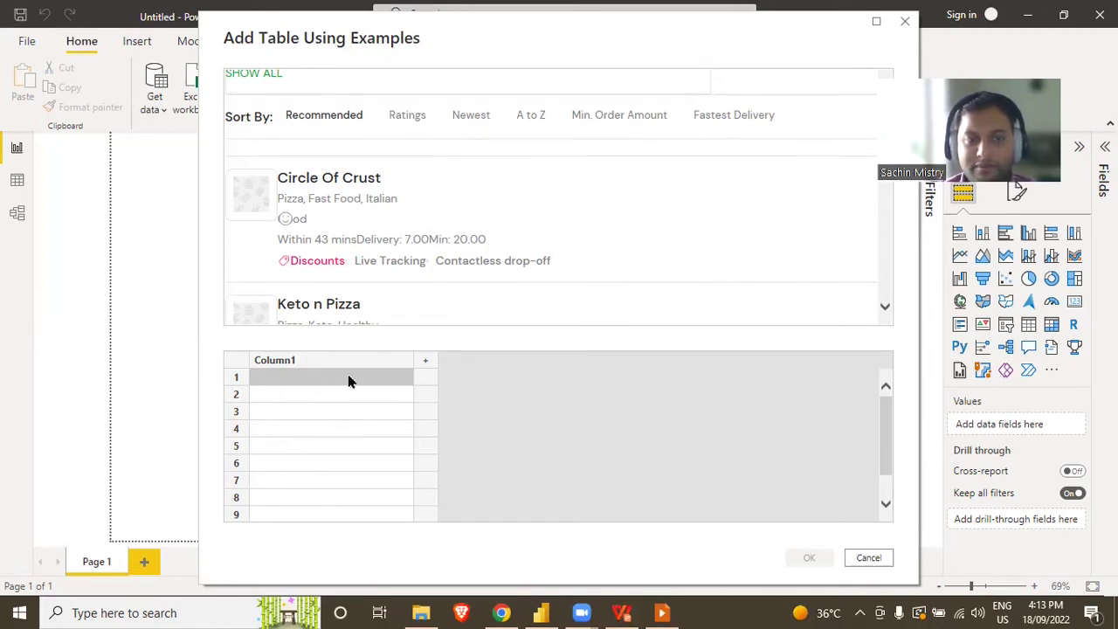
Rename the first example column to Restaurant.
double_click(296, 360)
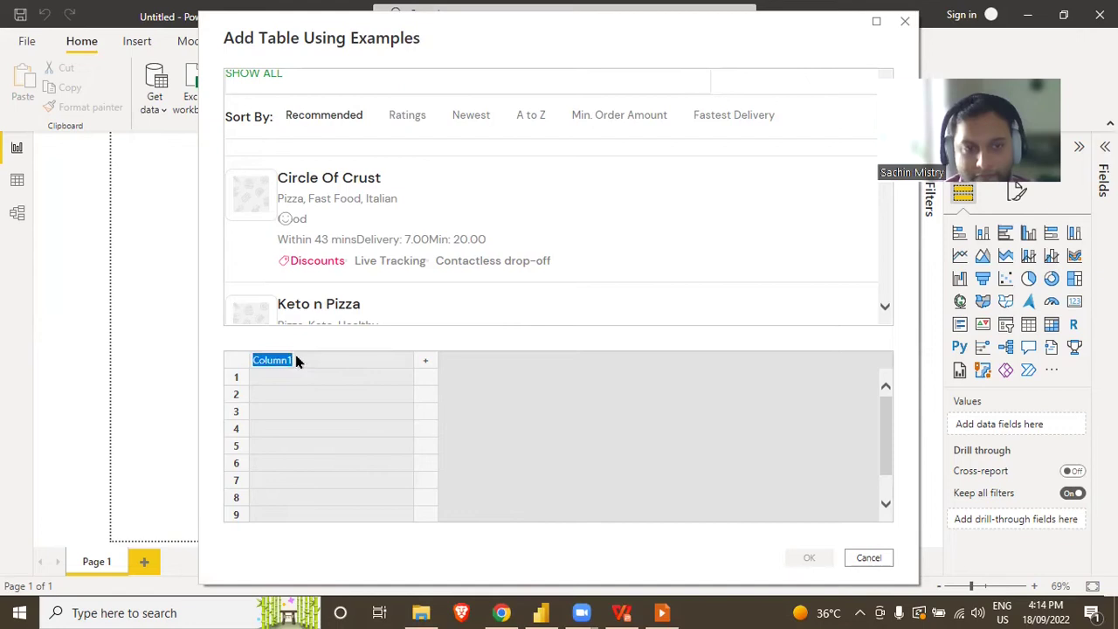
text(425)
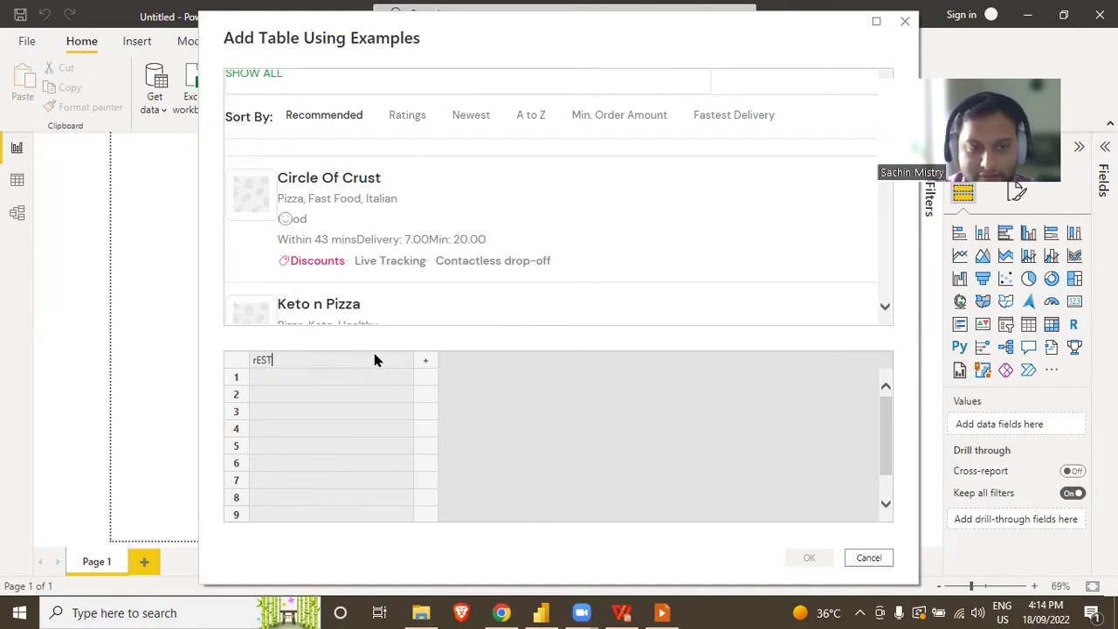
key(BackSpace)
key(BackSpace)
key(BackSpace)
text(Restaurant)
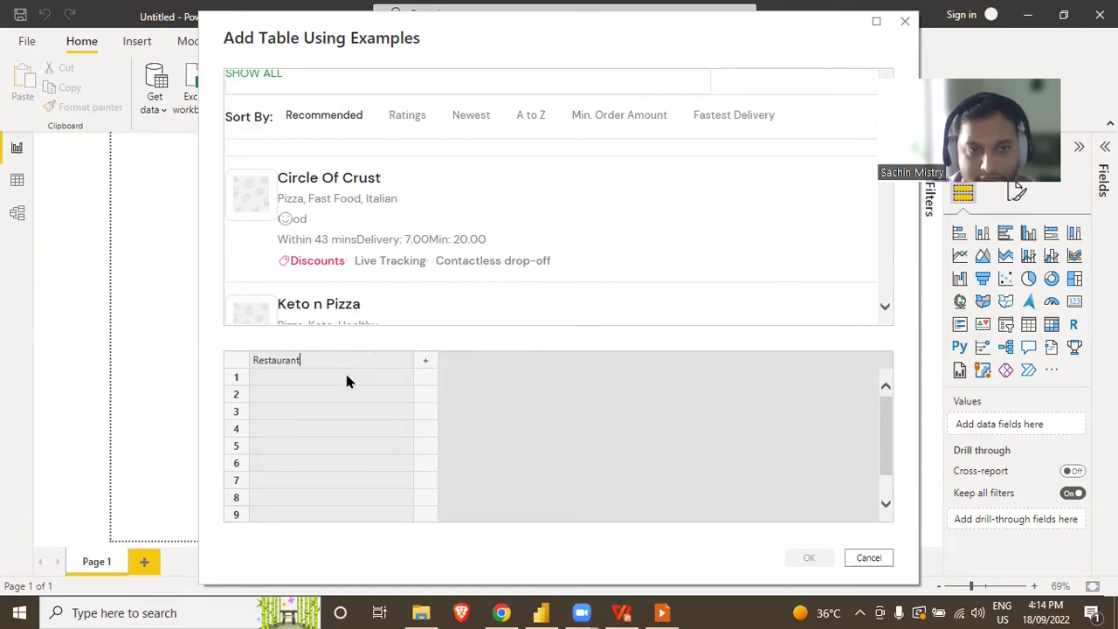
click(347, 375)
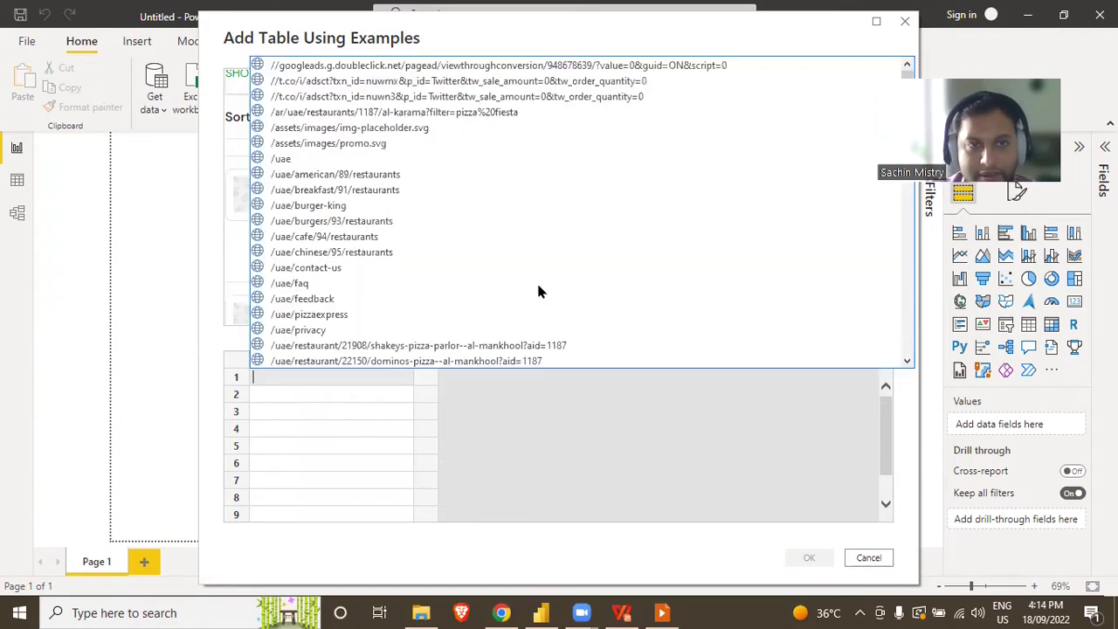
scroll(524, 284, up, 2)
scroll(527, 290, down, 1)
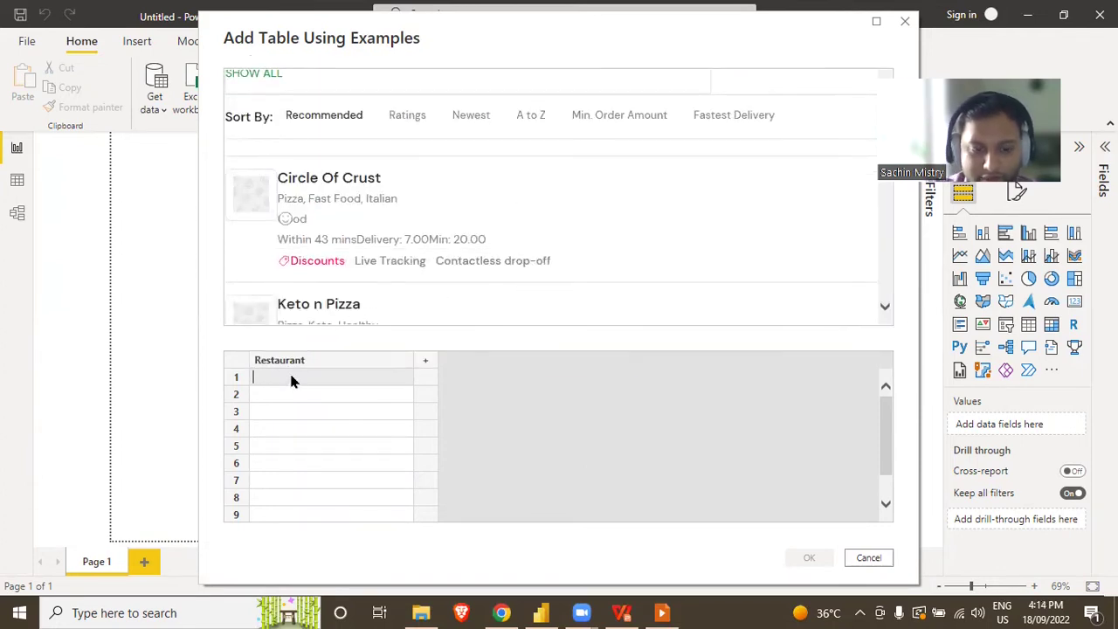
Enter Circle Of Crust in row 1 and Keto n Pizza in row 2 from the suggestions.
text(Circle)
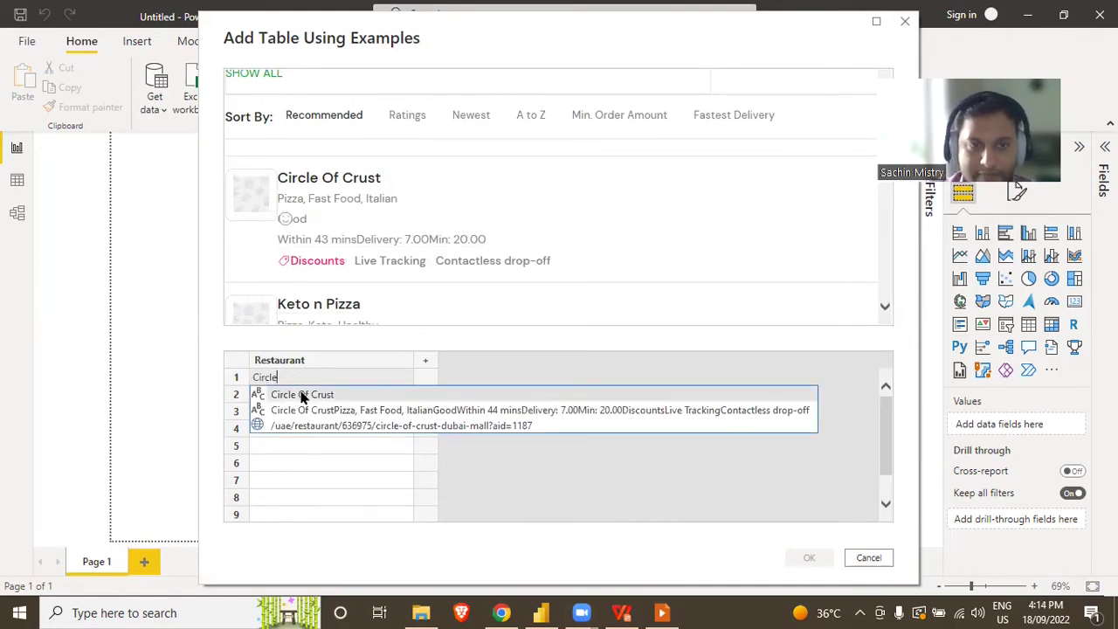
click(304, 396)
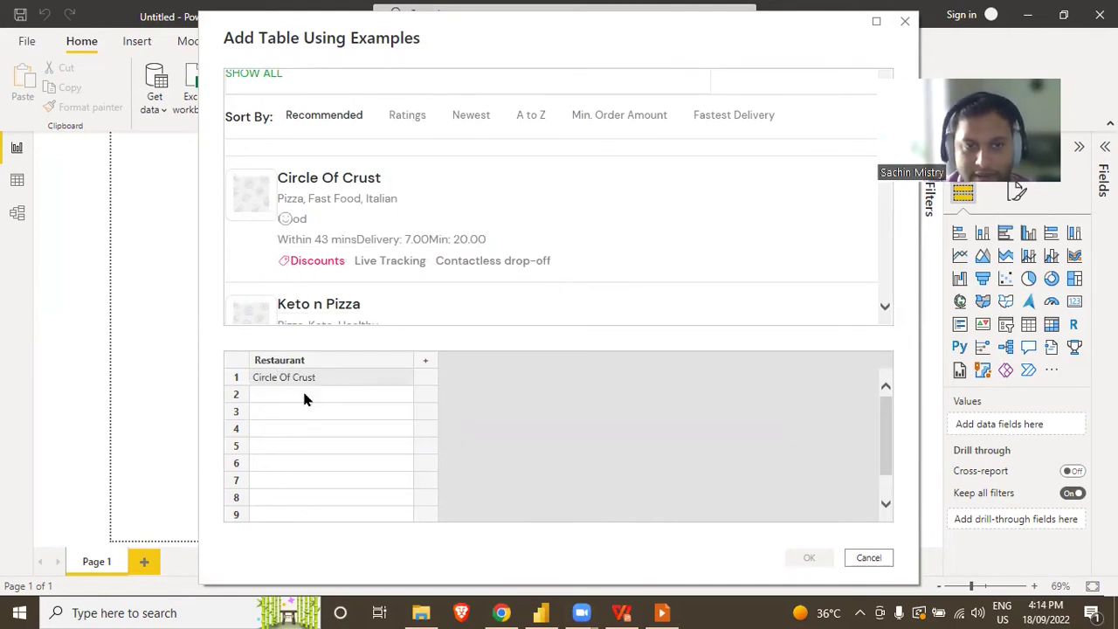
click(304, 395)
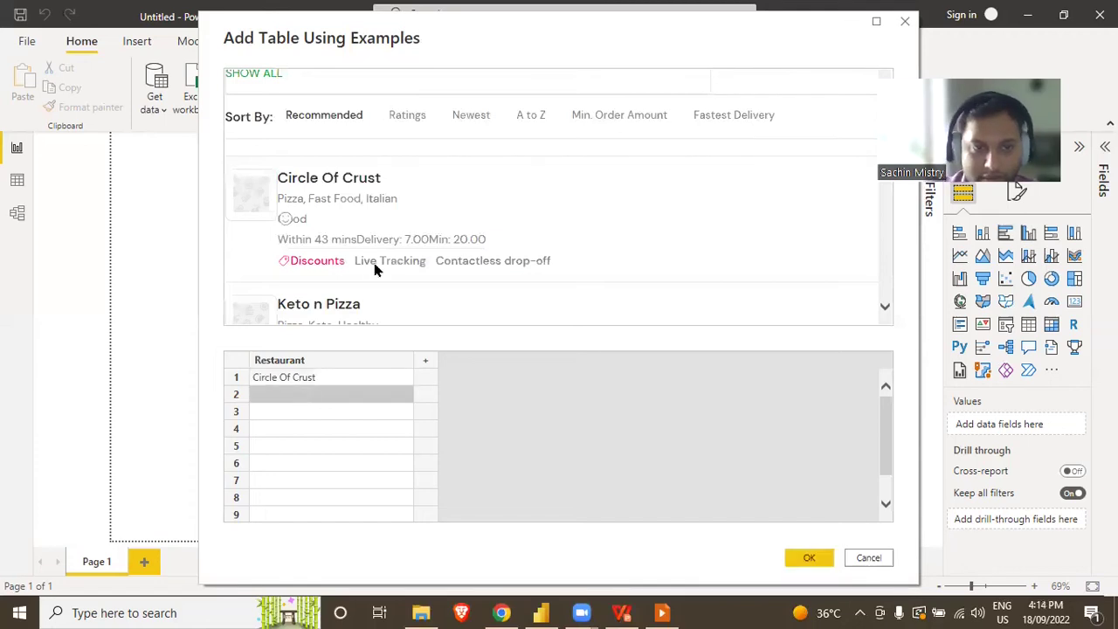
scroll(417, 205, down, 1)
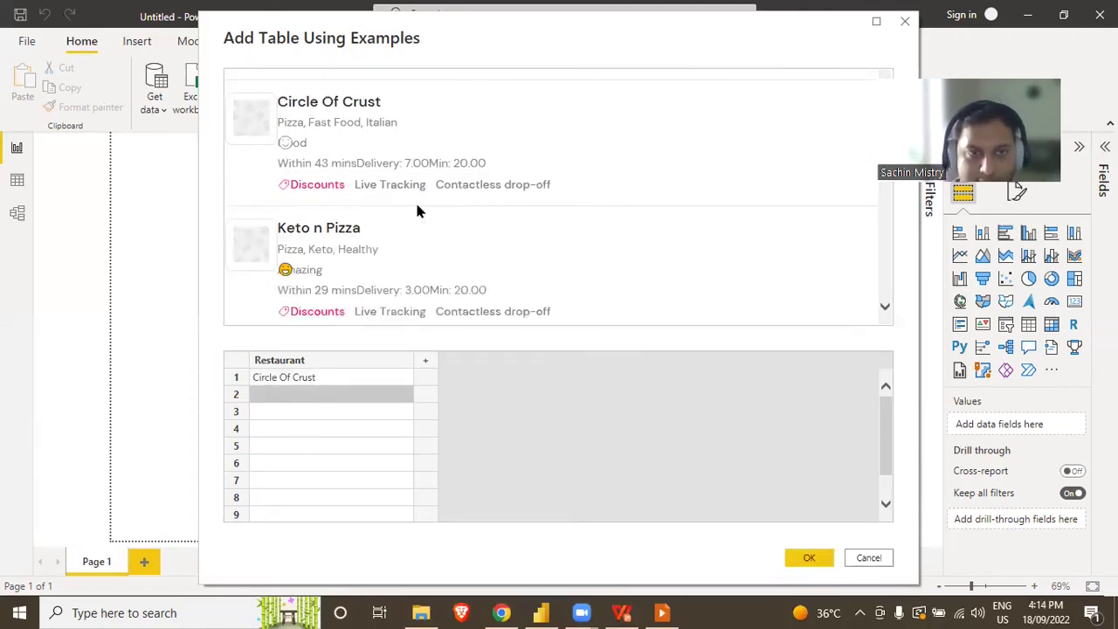
click(309, 400)
text(eto)
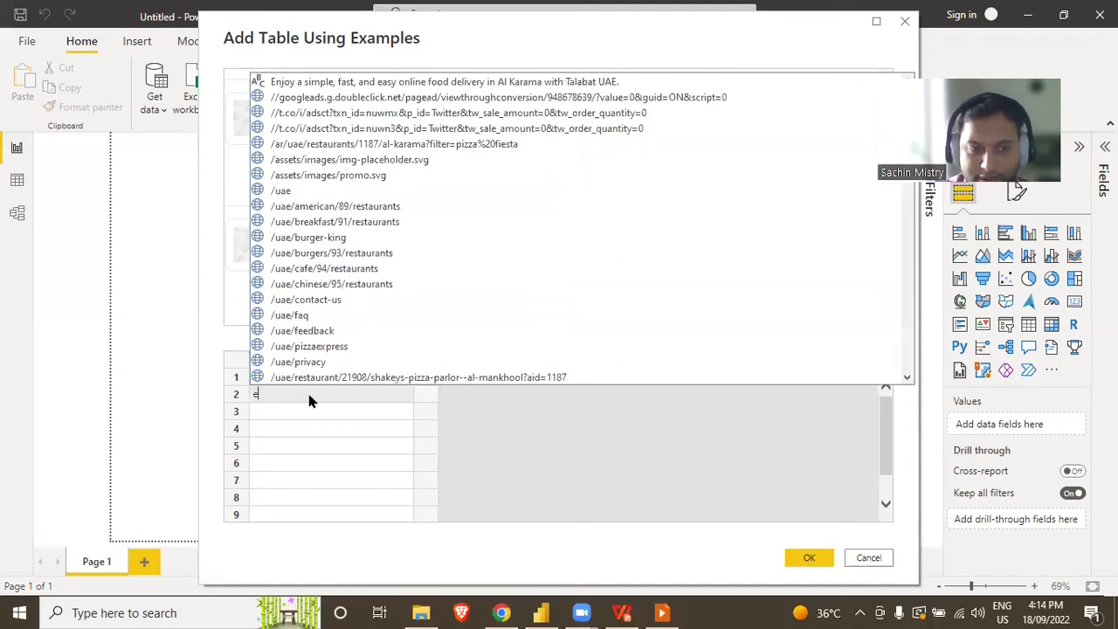
key(BackSpace)
key(BackSpace)
key(BackSpace)
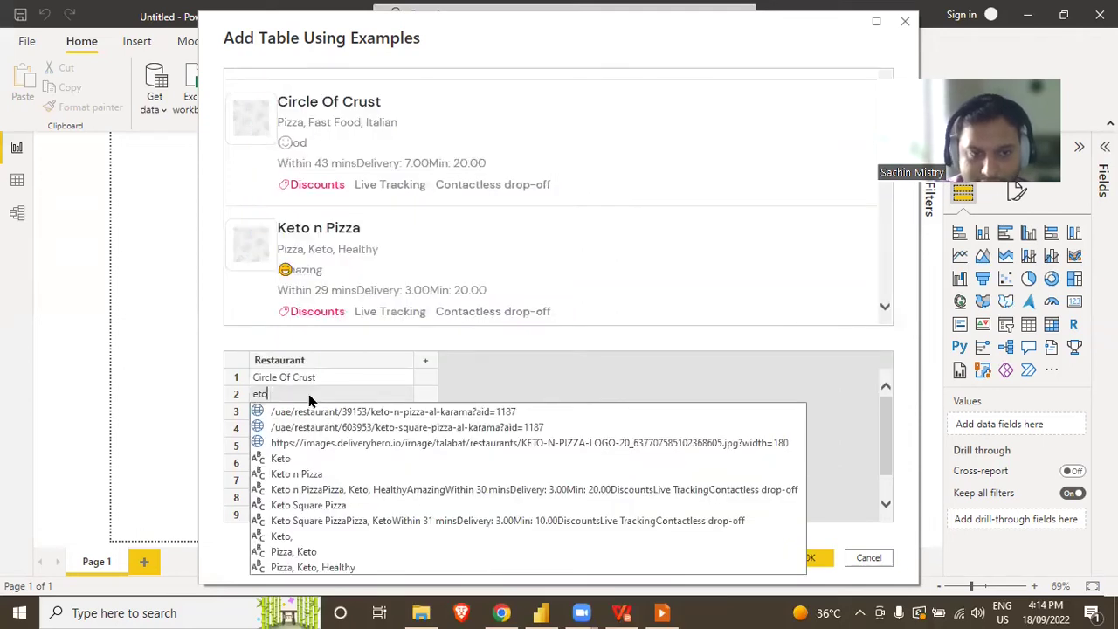
text(Keto n)
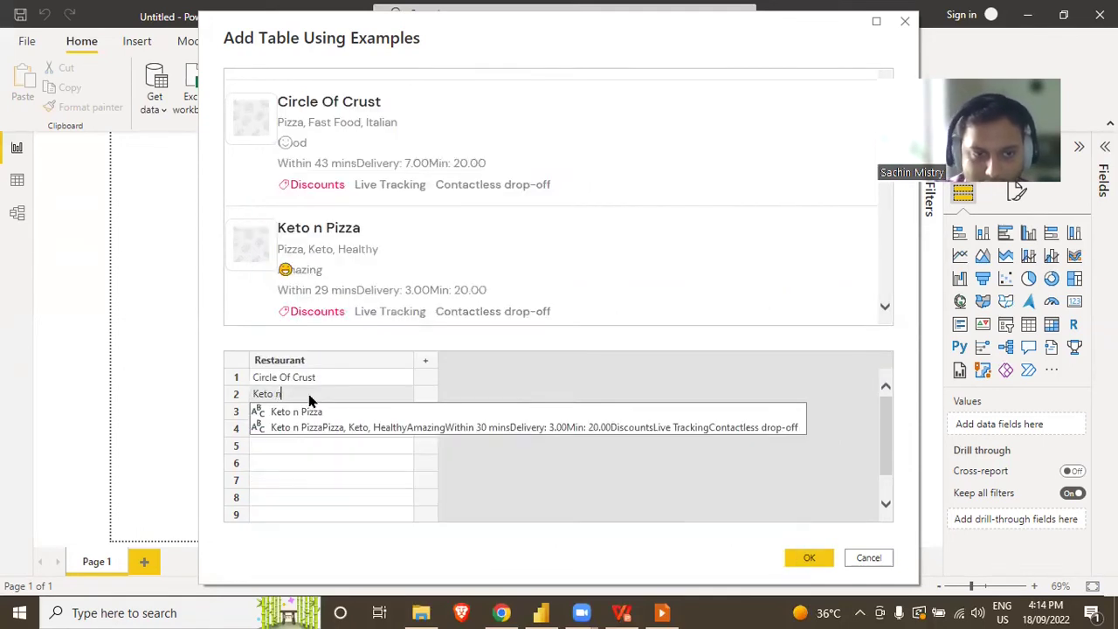
click(306, 413)
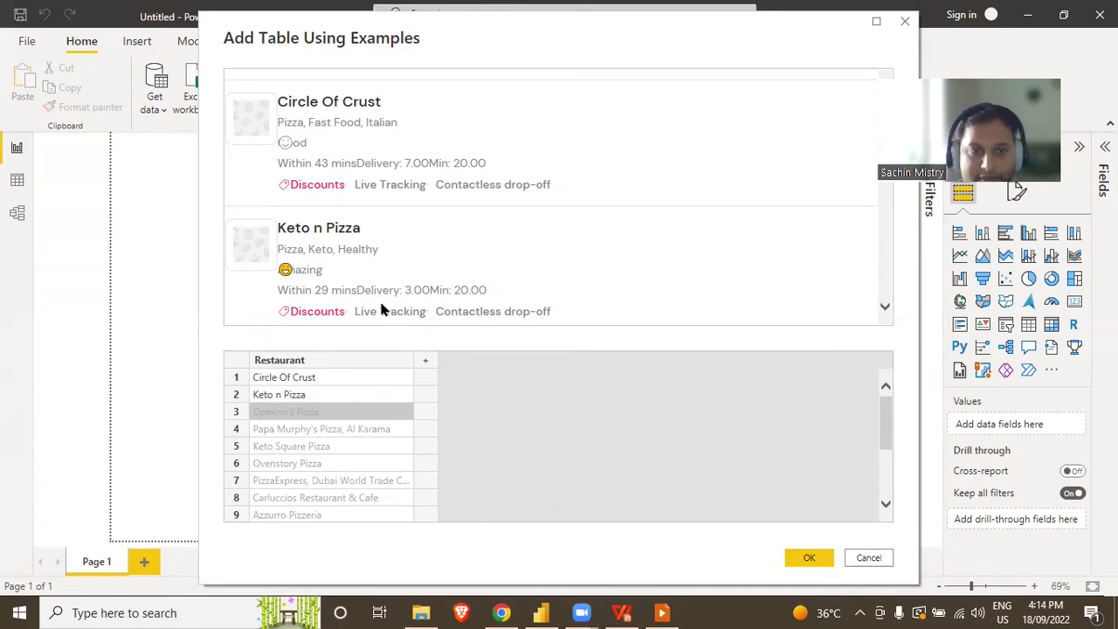
scroll(338, 428, down, 5)
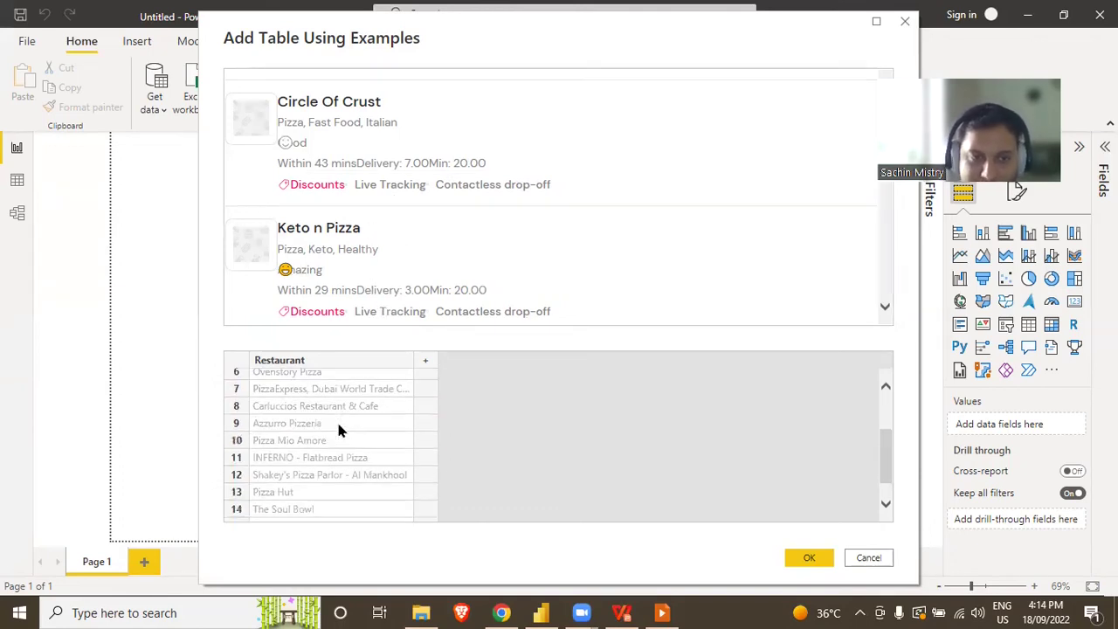
scroll(339, 427, up, 5)
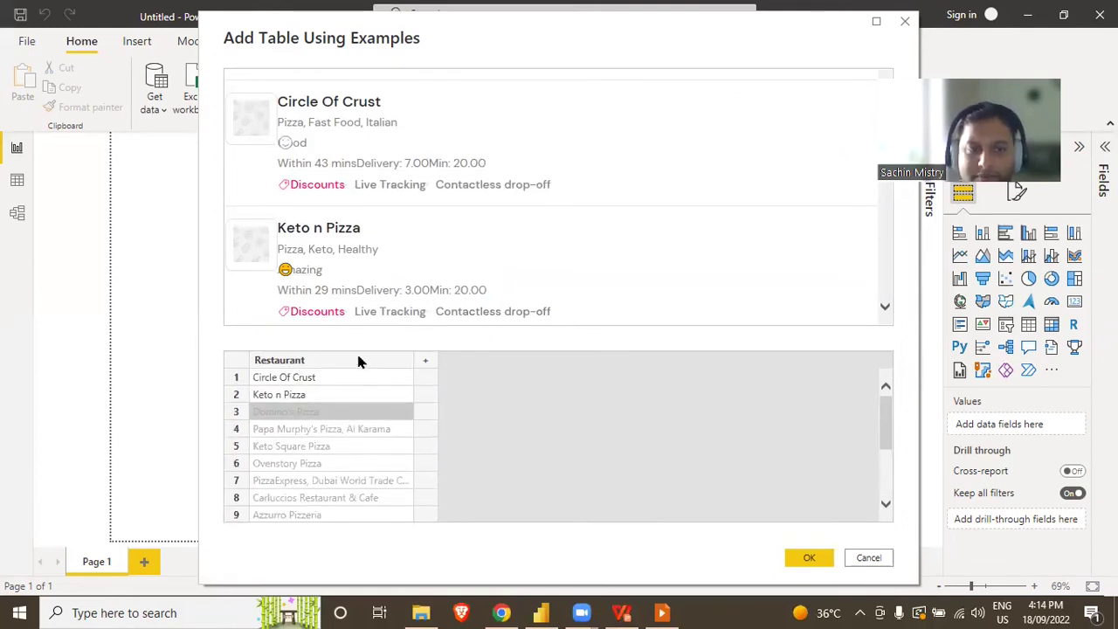
Insert a Cuisines column and set Circle Of Crust's cuisines to 'Pizza, Fast Food, Italian'.
click(428, 361)
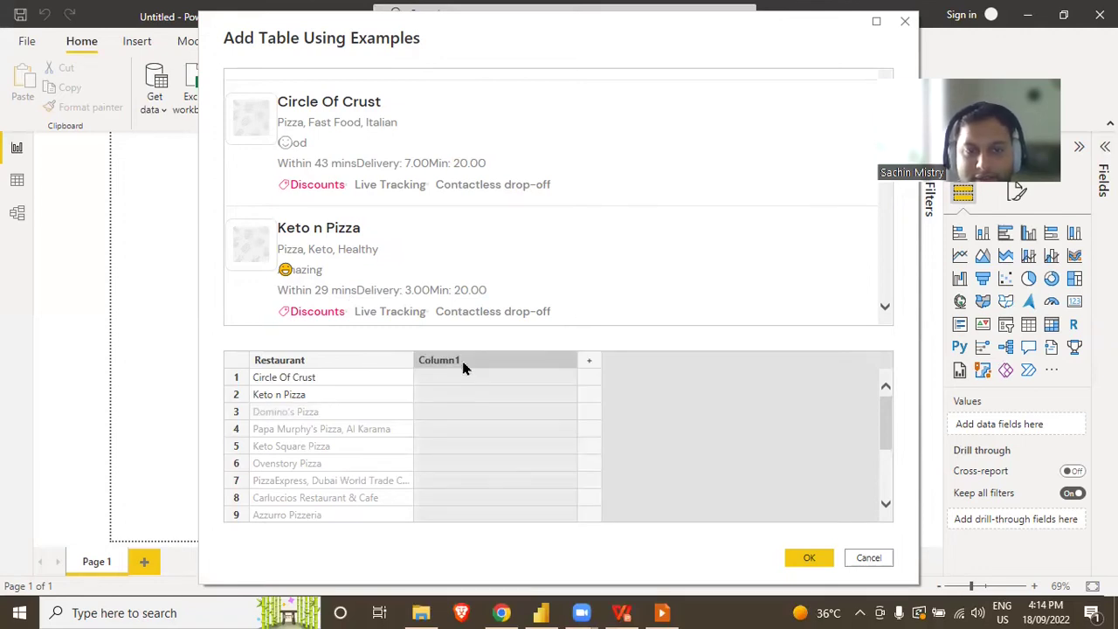
double_click(459, 365)
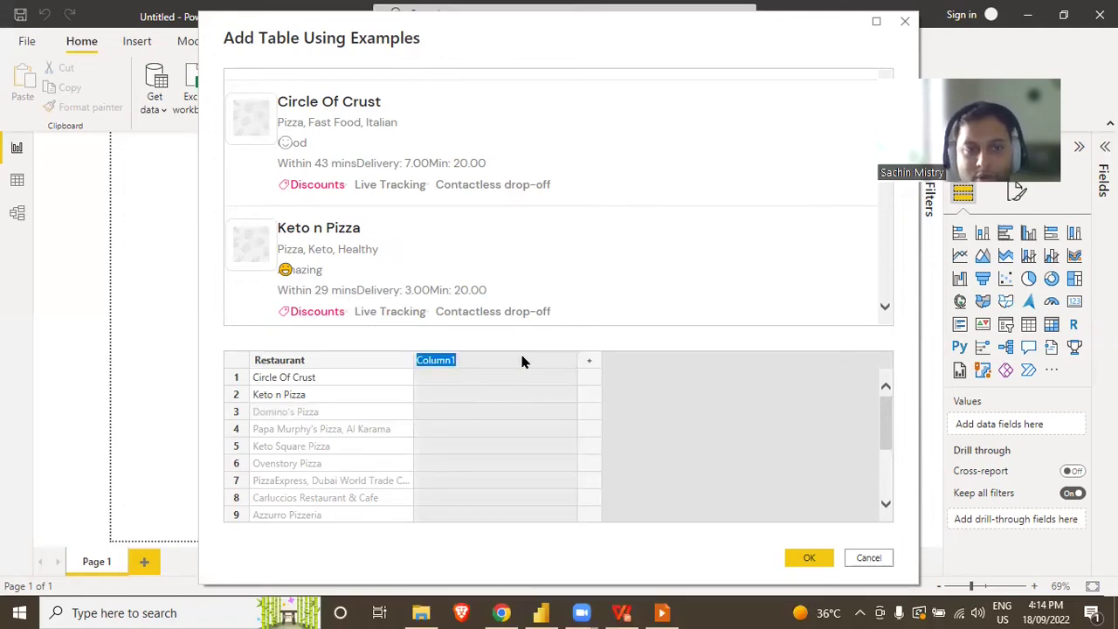
key(BackSpace)
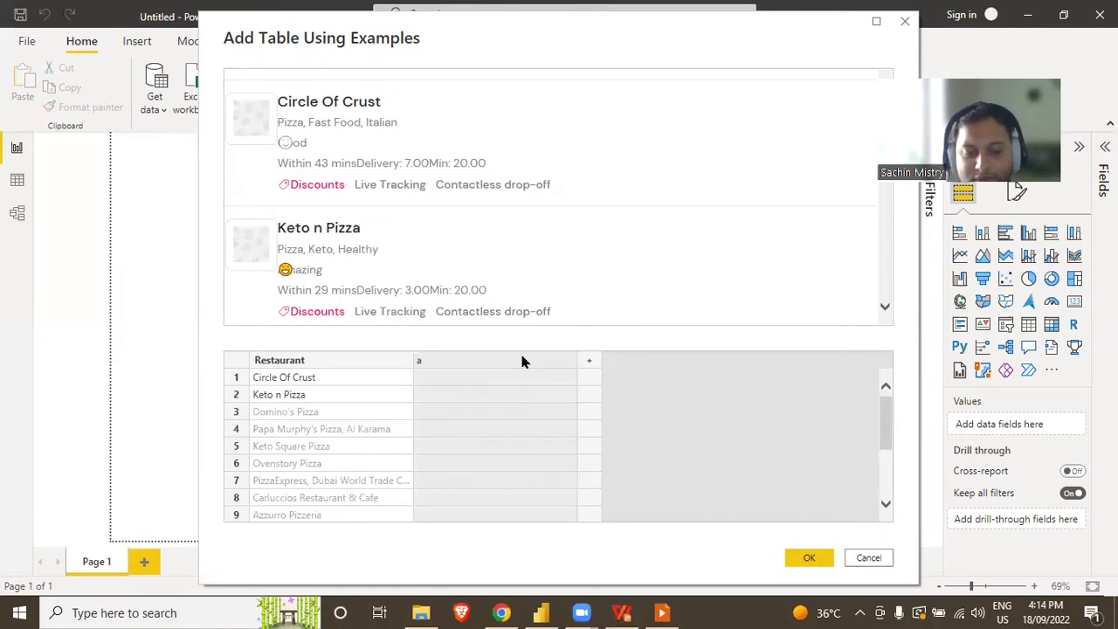
text(Cuisine)
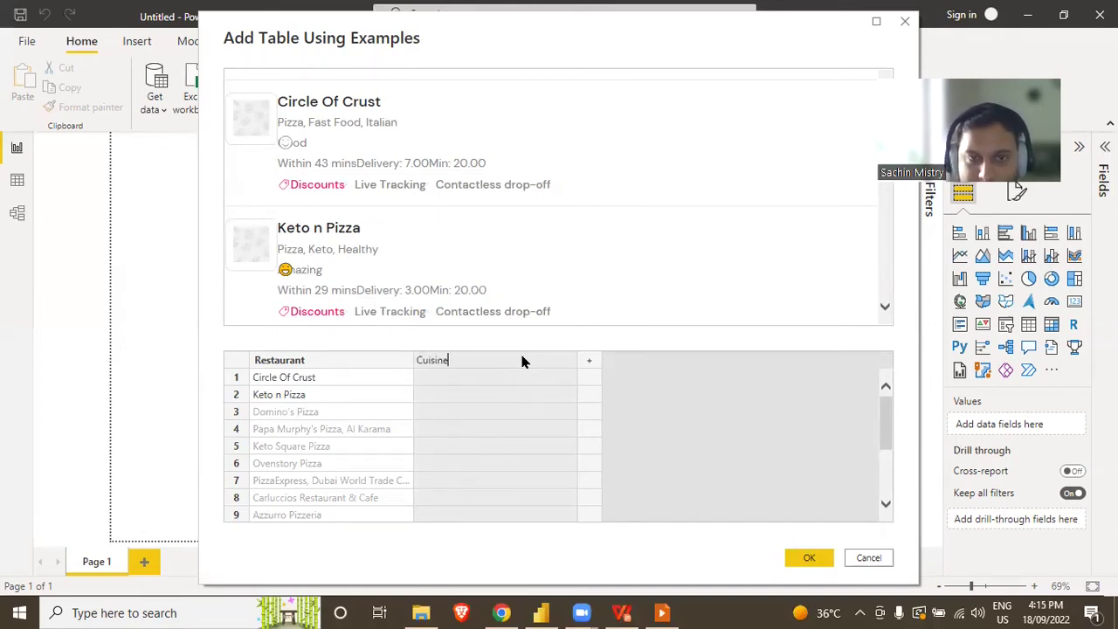
text(s)
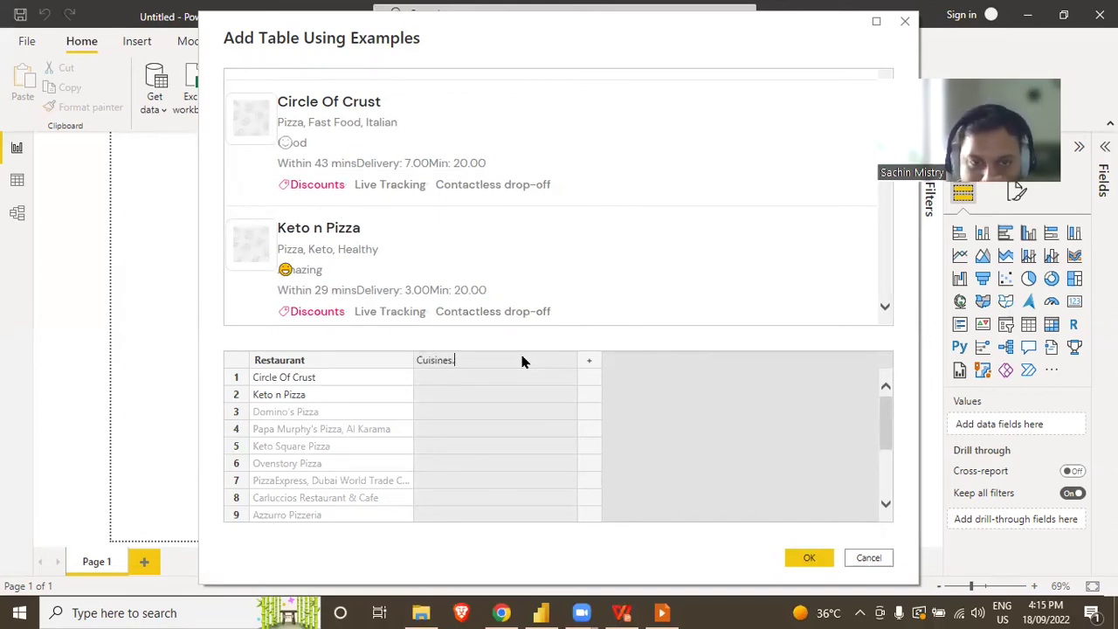
key(Return)
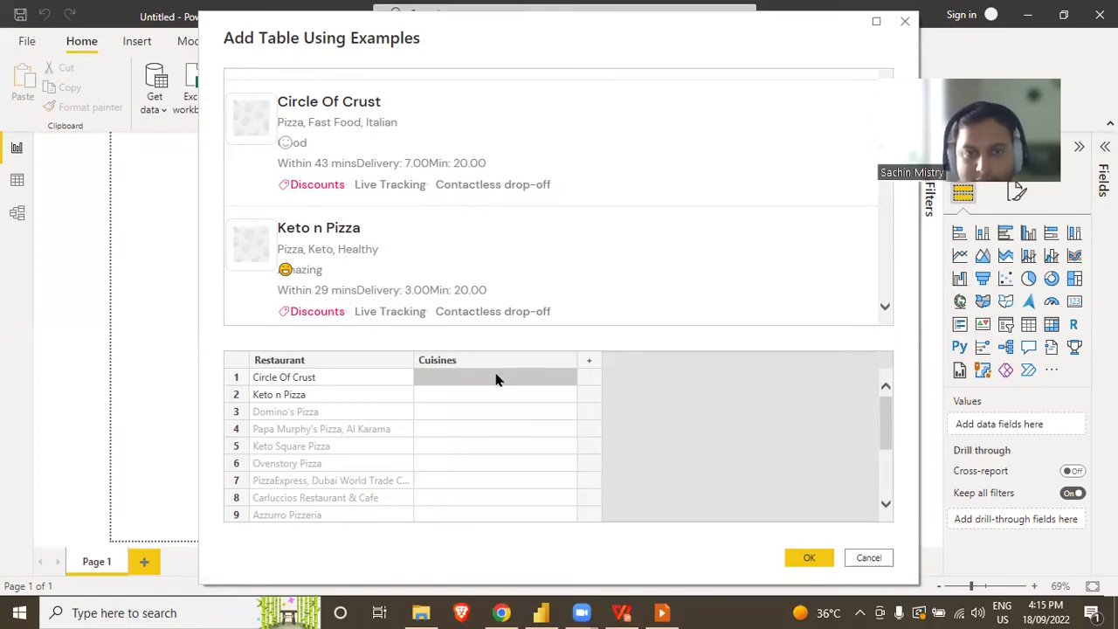
double_click(495, 377)
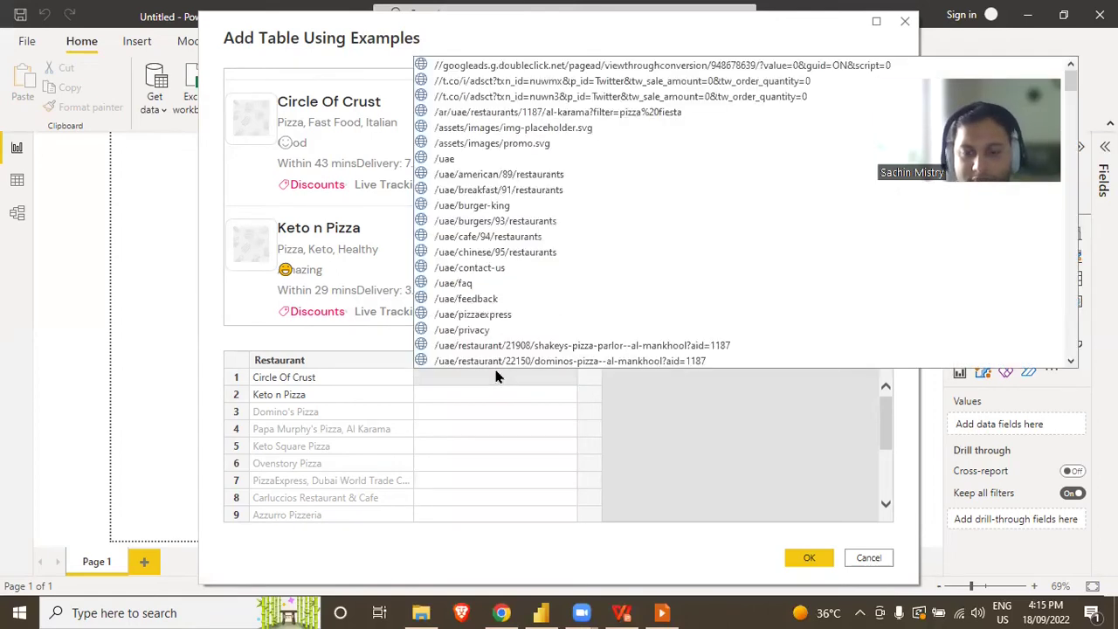
text(Pizz)
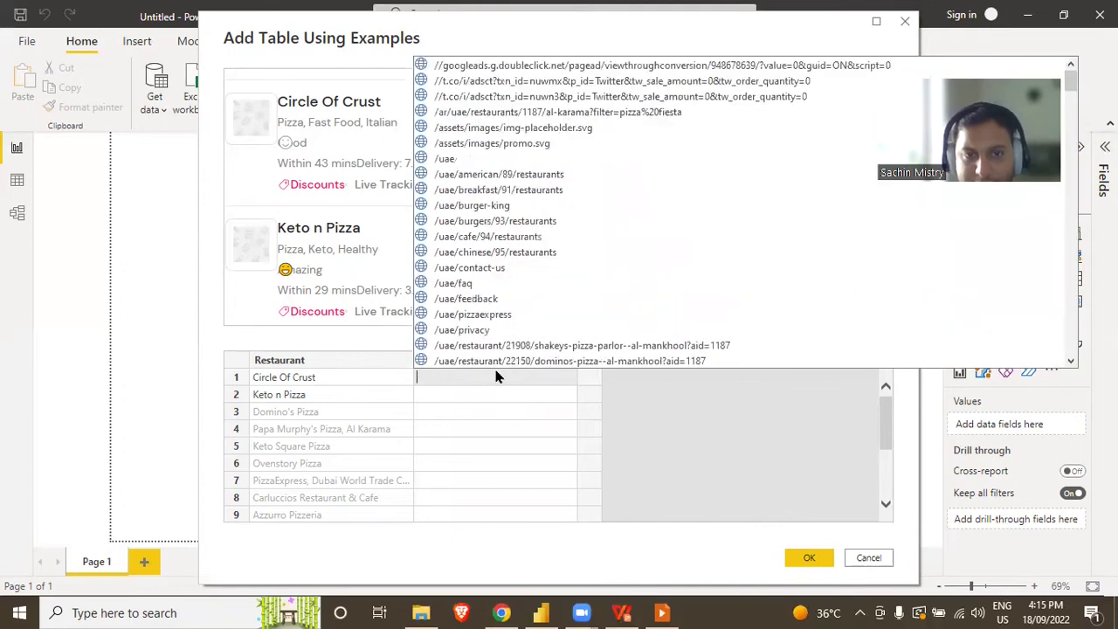
text(Pizza, Fa)
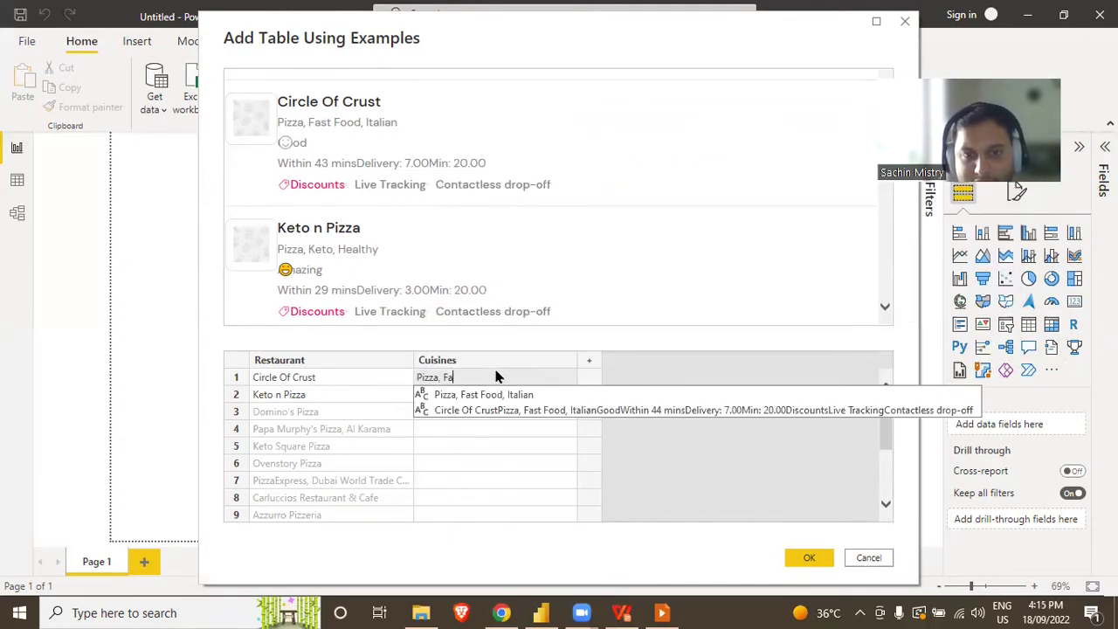
click(490, 395)
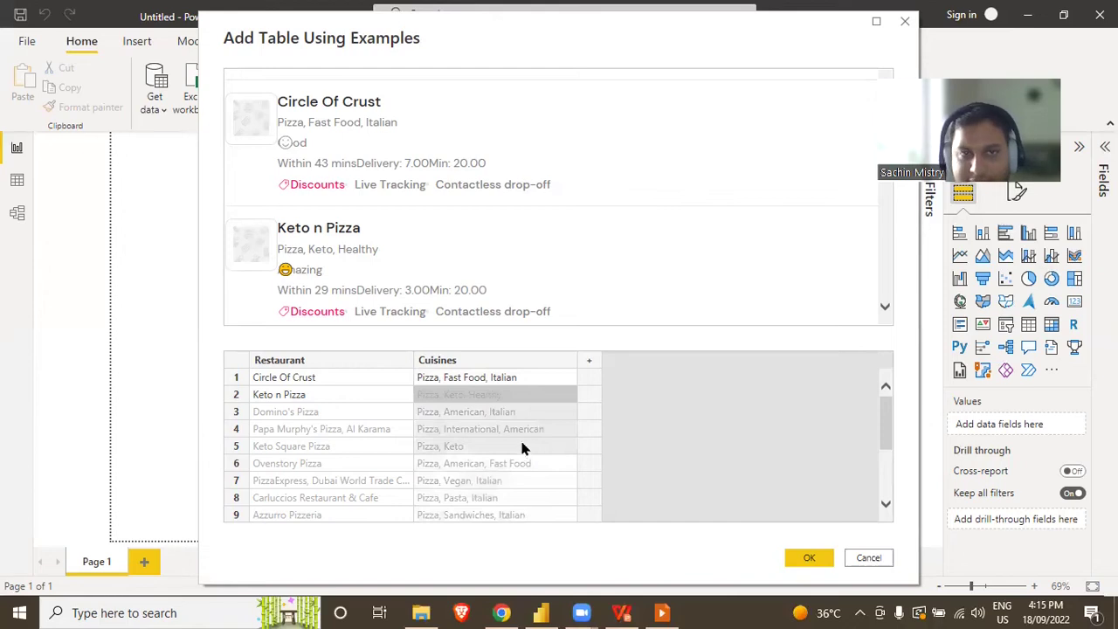
Add a Delivery time column and check the delivery times on the Talabat page.
click(590, 364)
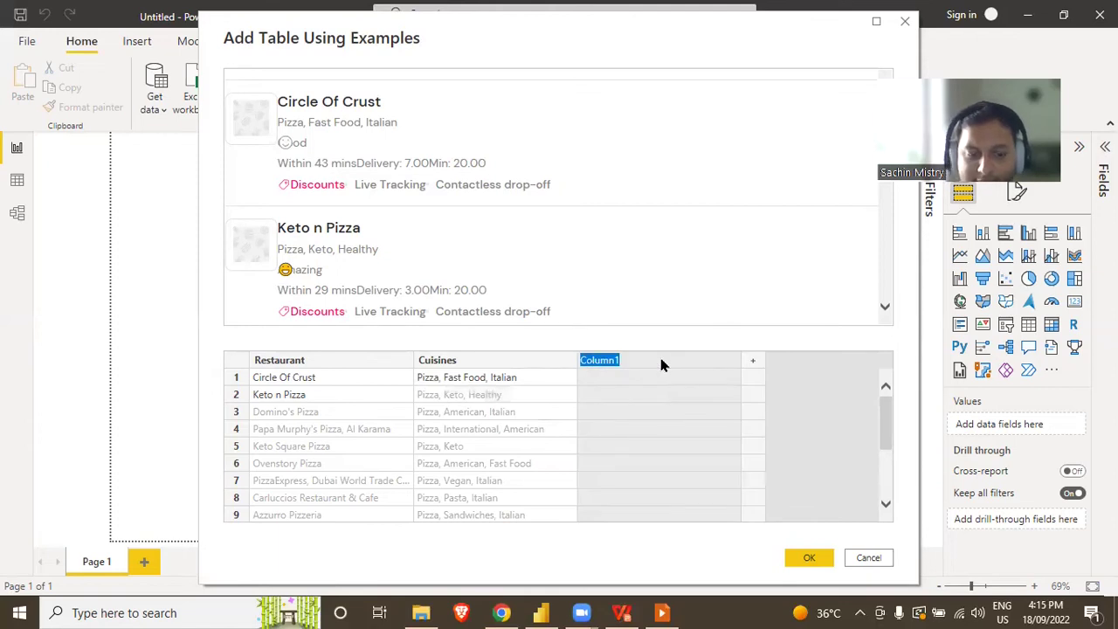
text(Delivery time)
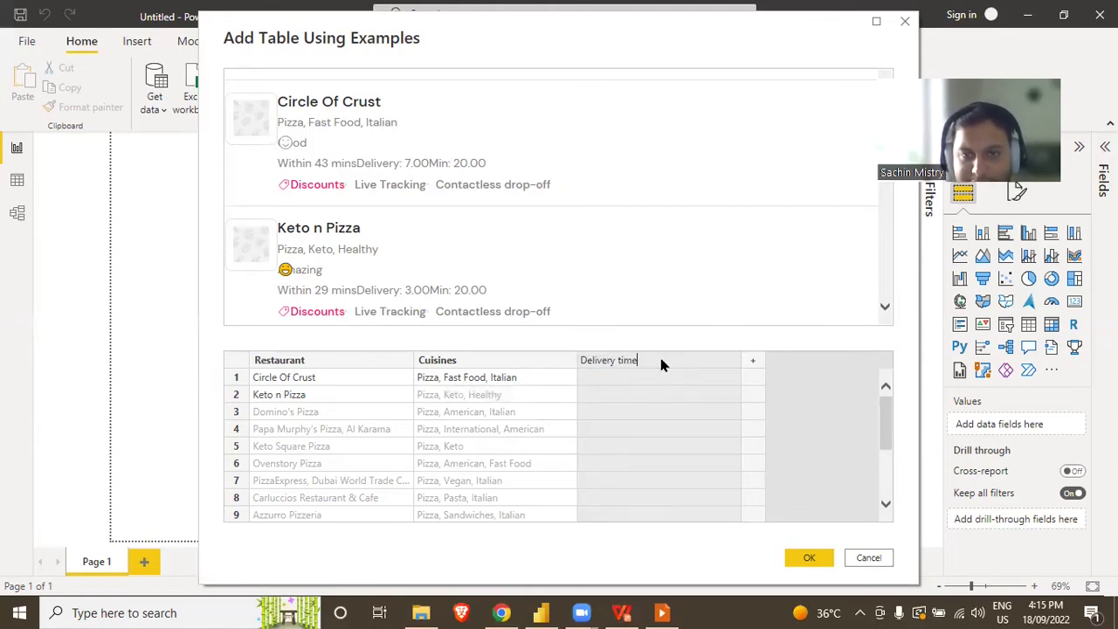
key(Return)
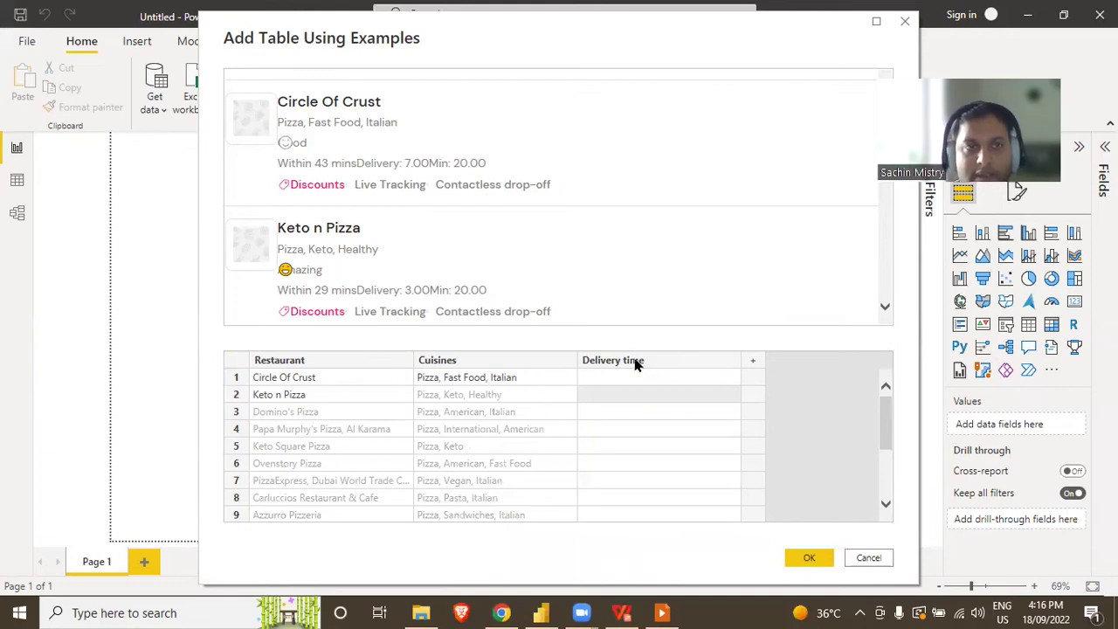
key(alt+Tab)
scroll(601, 279, up, 15)
scroll(602, 279, up, 7)
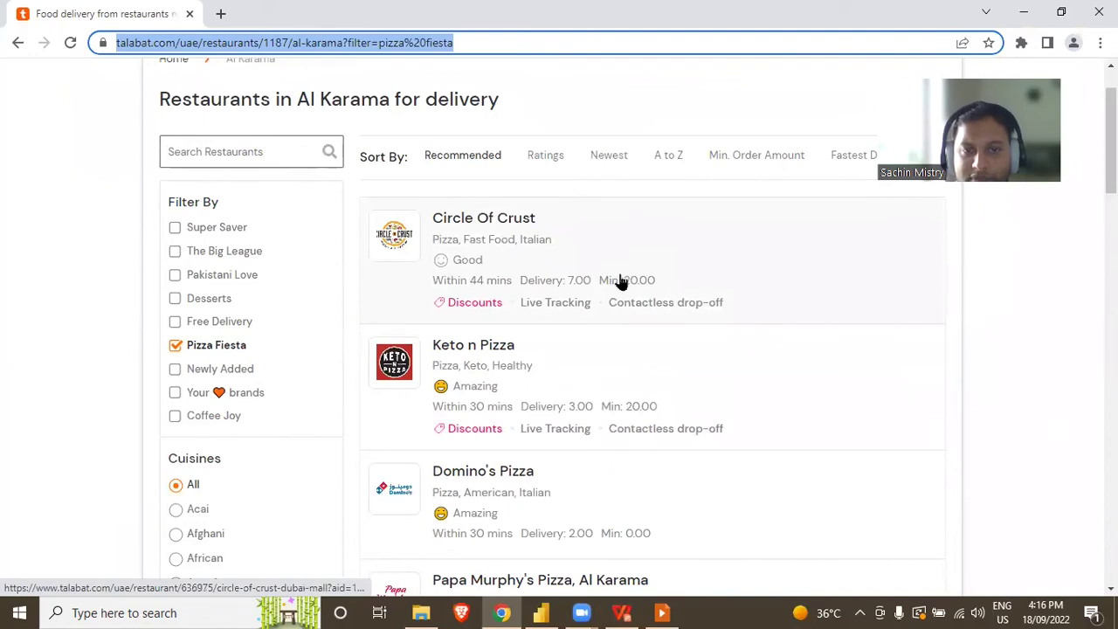
key(alt+Tab)
Set Circle Of Crust's delivery time to 'Within 44 mins', comparing with the Talabat page.
click(624, 381)
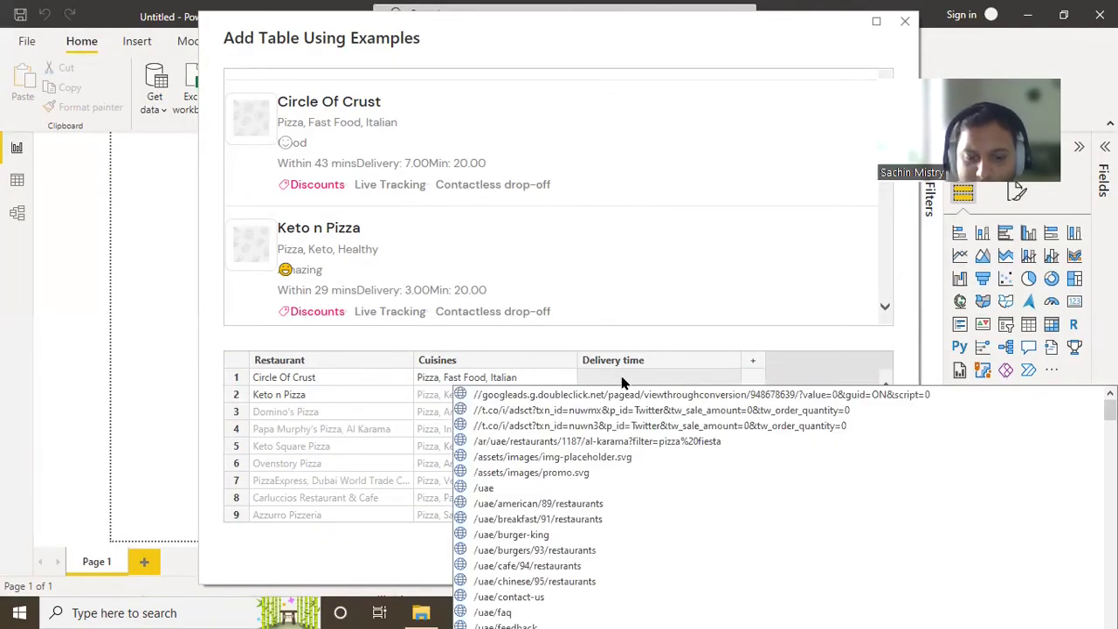
text(Within)
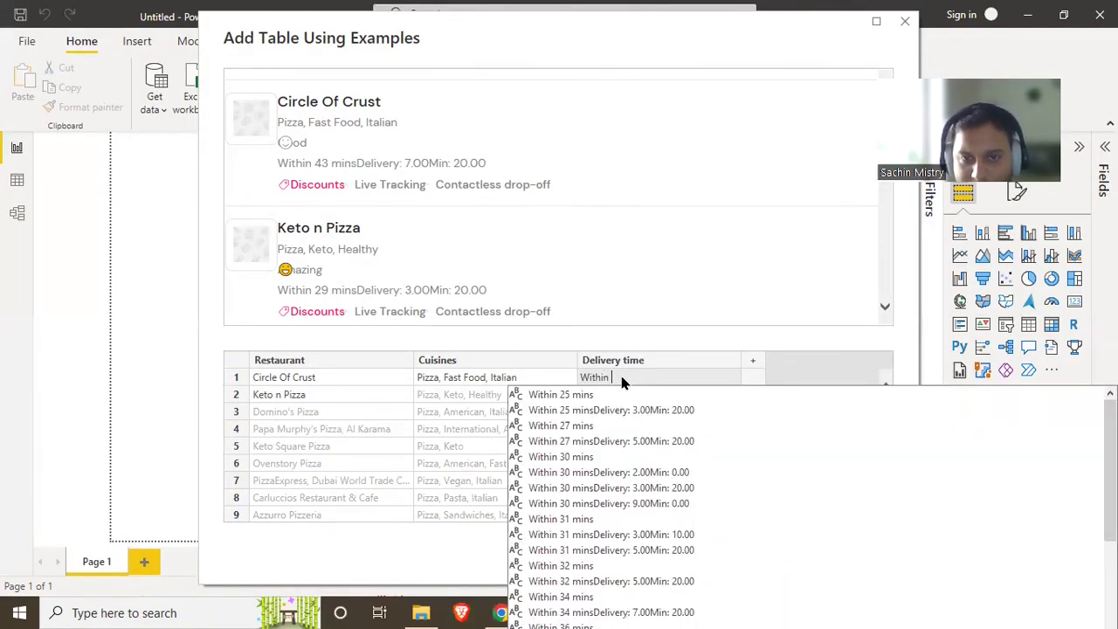
text( 44 min)
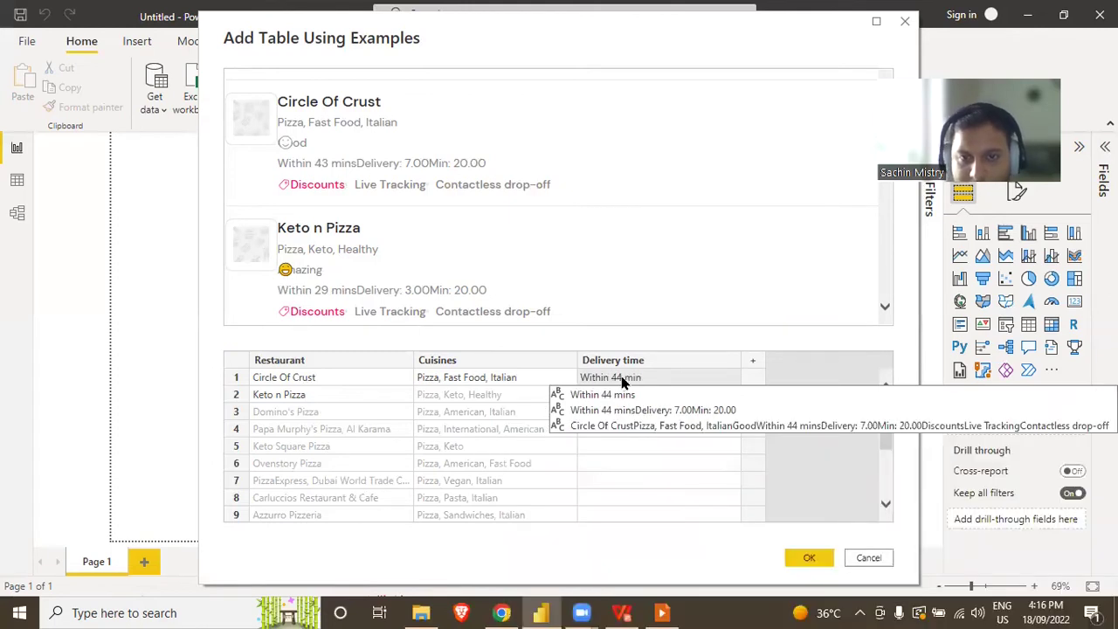
click(665, 398)
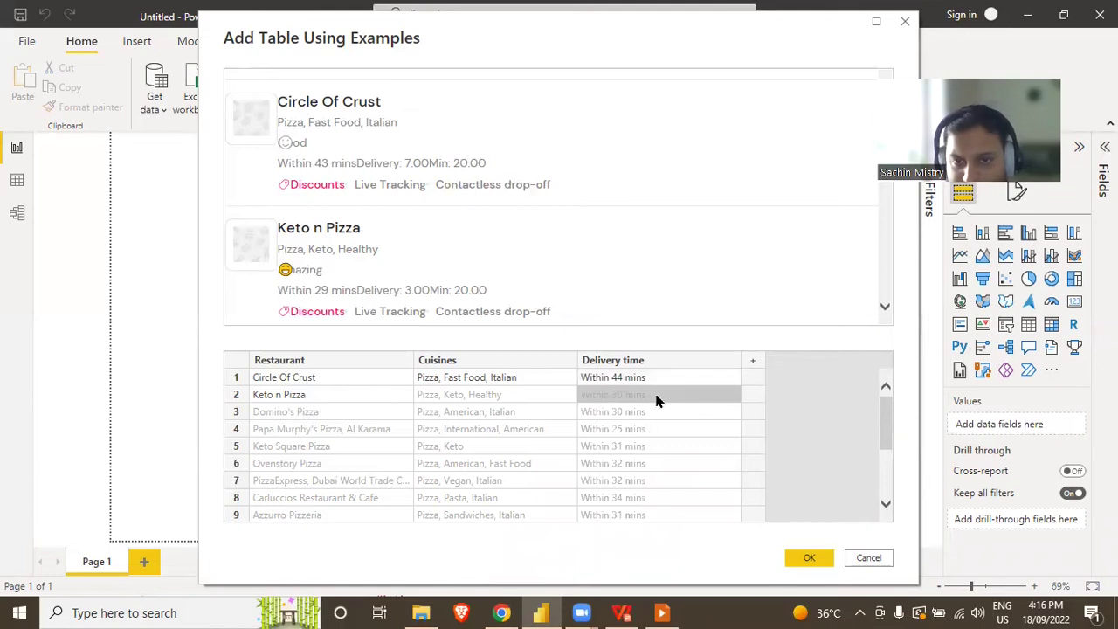
key(alt+Tab)
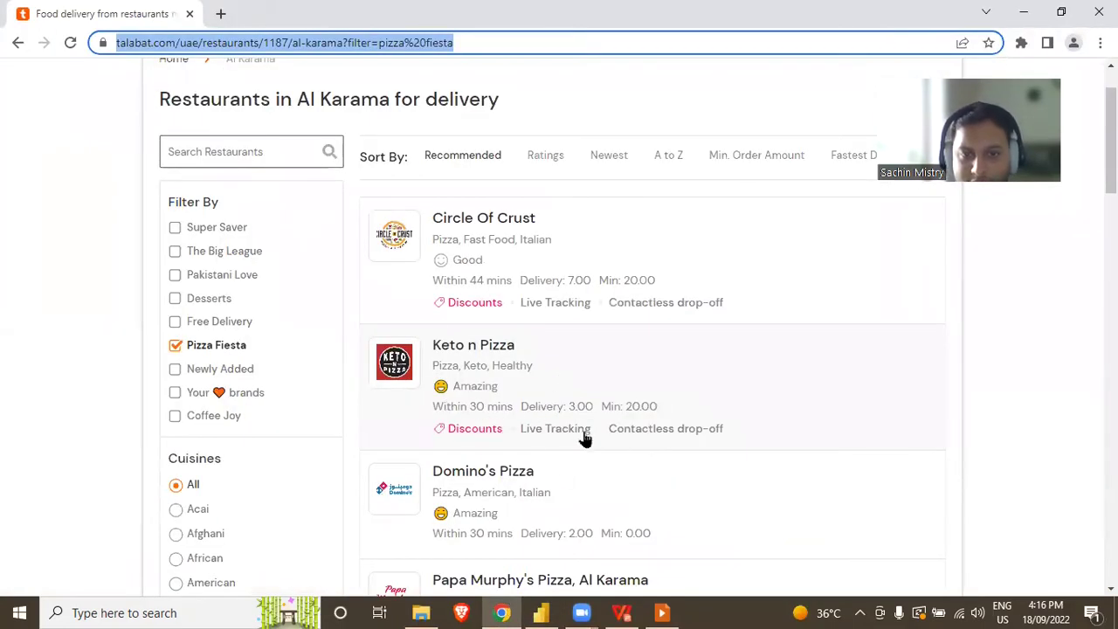
key(alt+Tab)
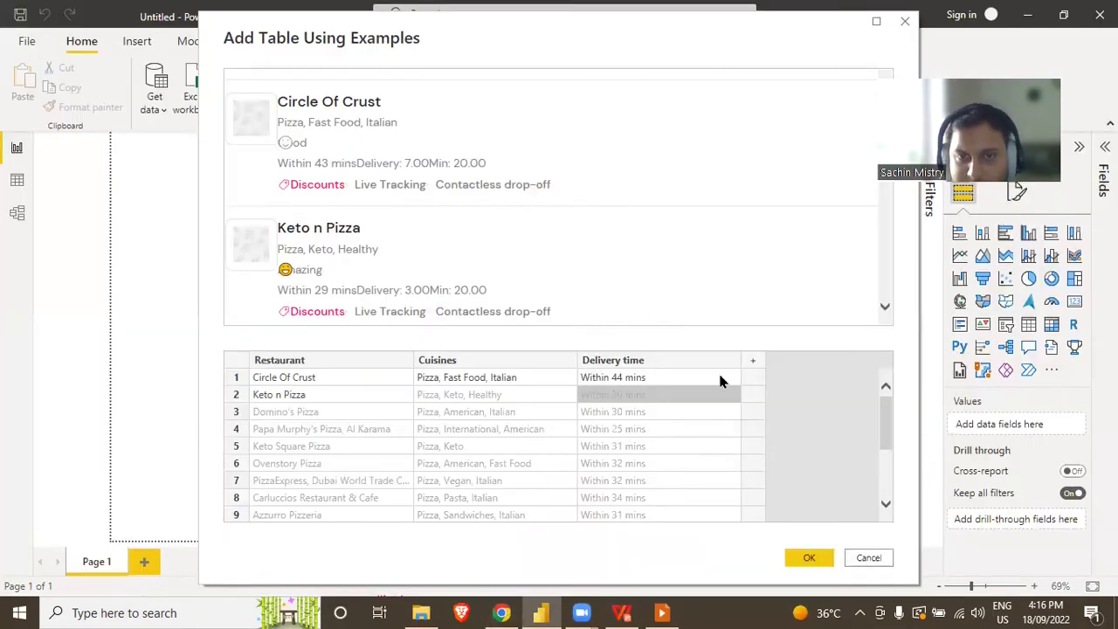
click(754, 365)
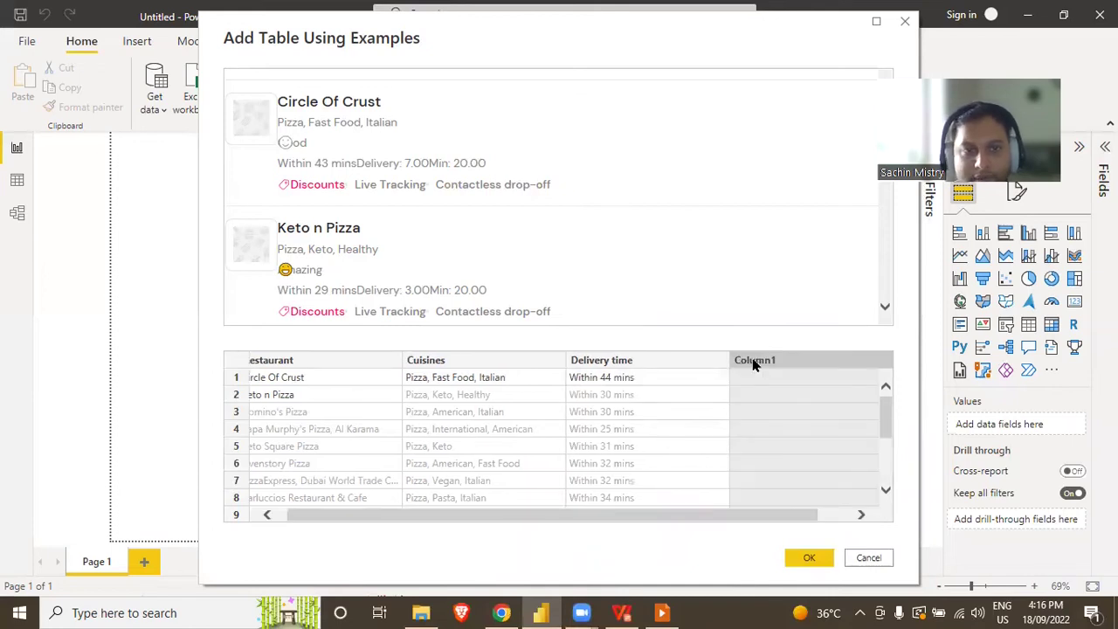
Name the new column Delivery fee and enter 7.00 for Circle Of Crust.
double_click(754, 365)
text(Delivery fee)
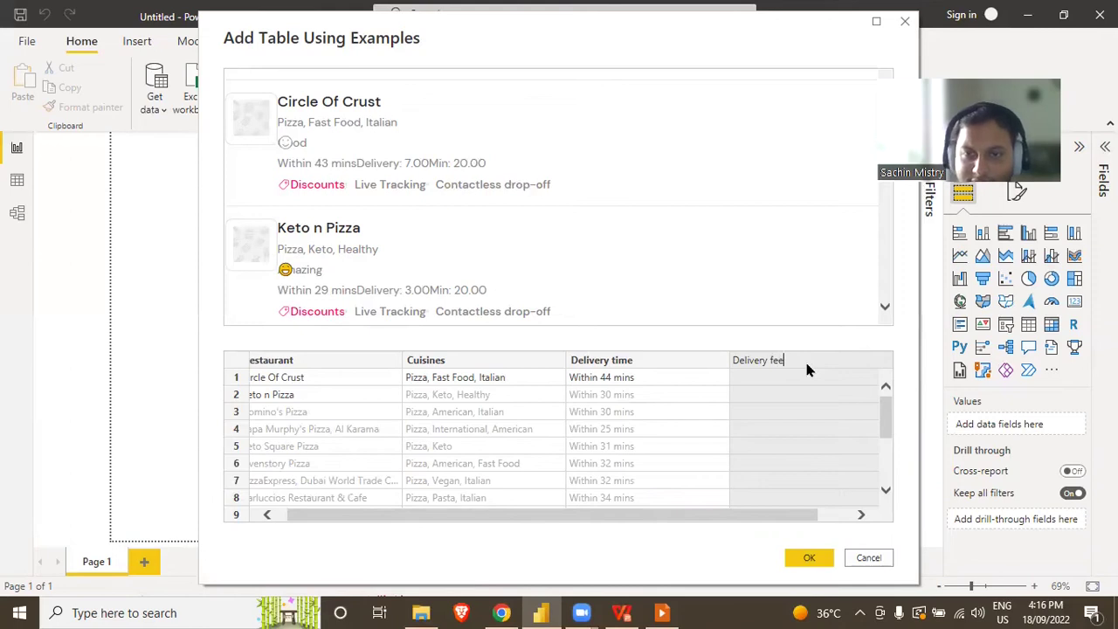
key(Return)
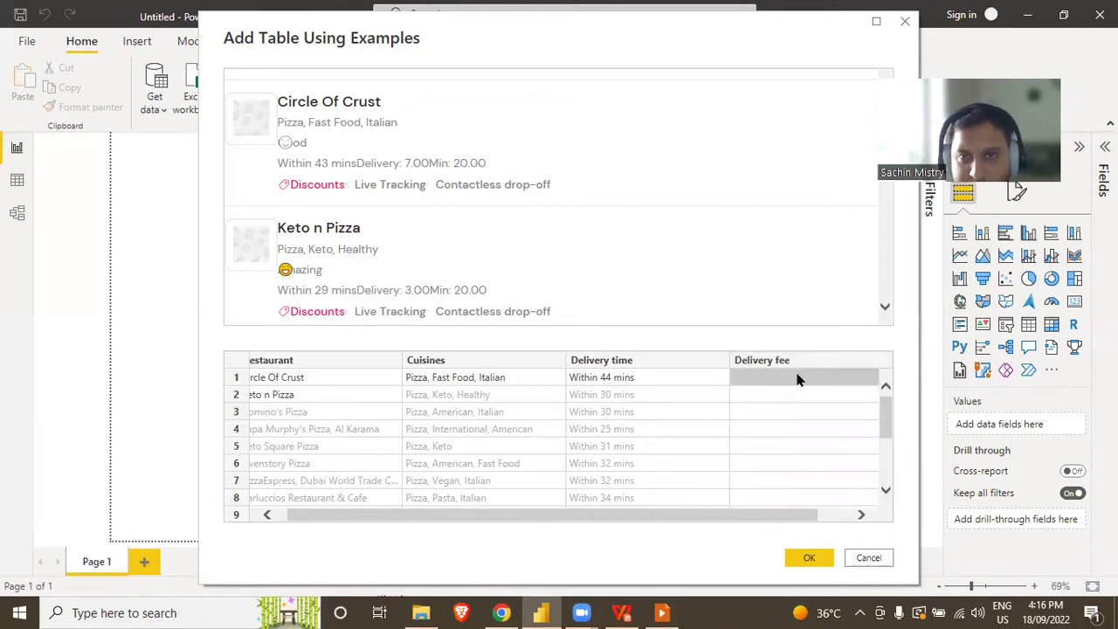
double_click(796, 380)
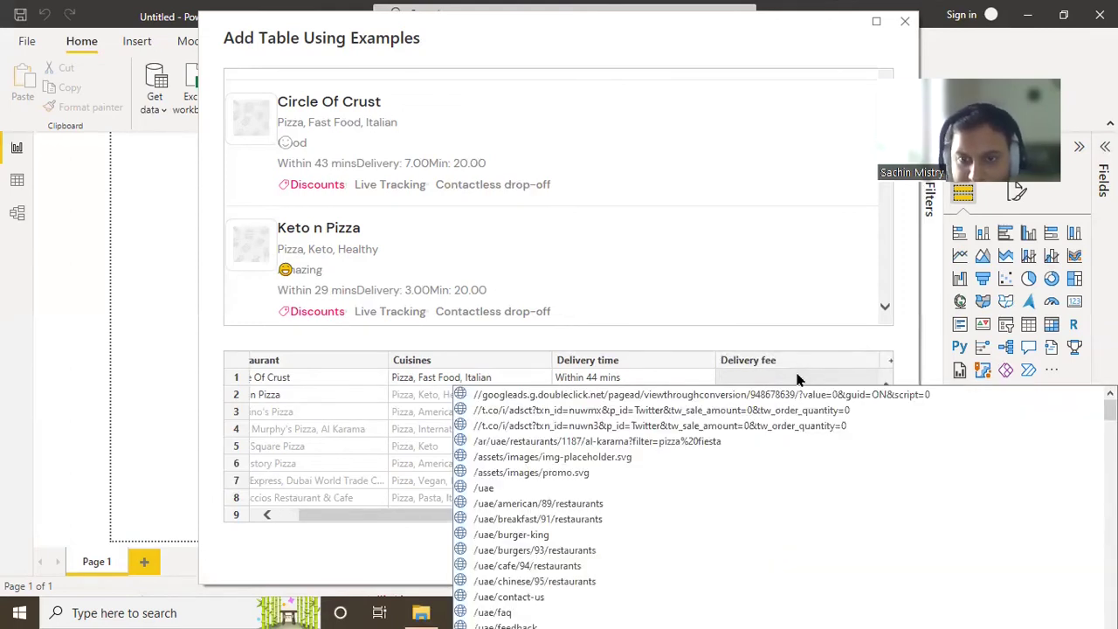
text(7.)
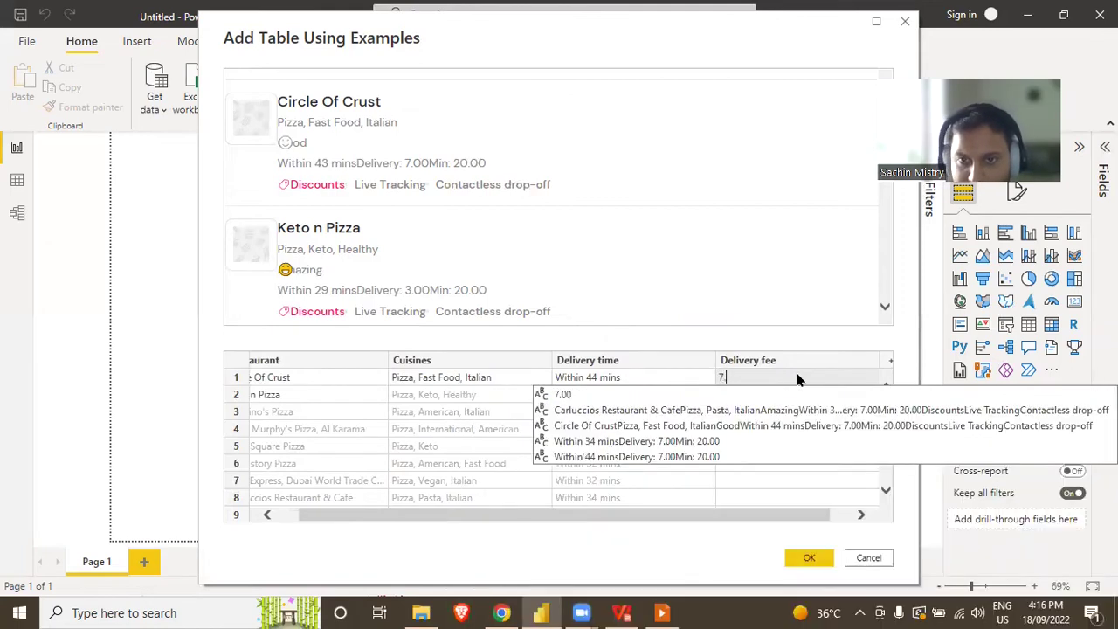
click(753, 392)
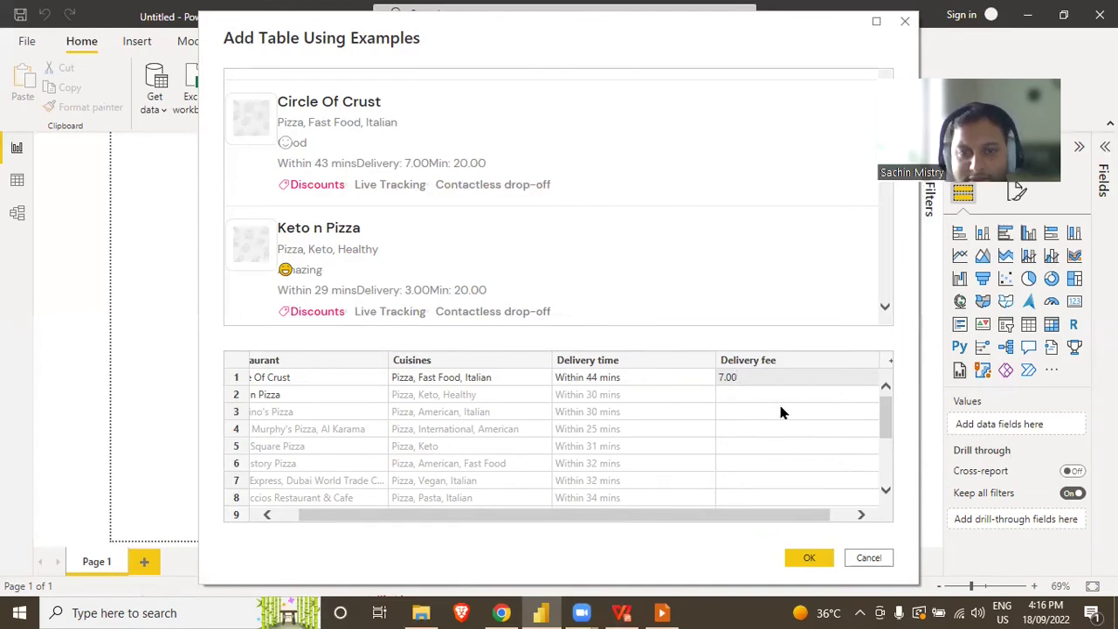
key(Return)
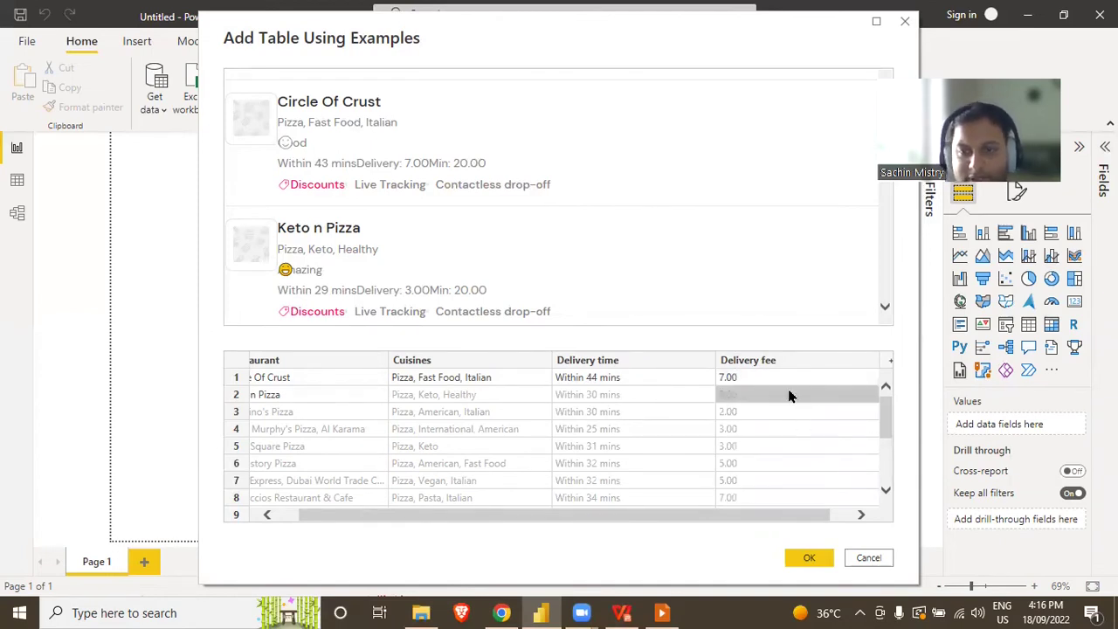
drag(719, 515, 743, 515)
Add a Min Bill amount column with 'Min: 20.00' for Circle Of Crust.
click(862, 365)
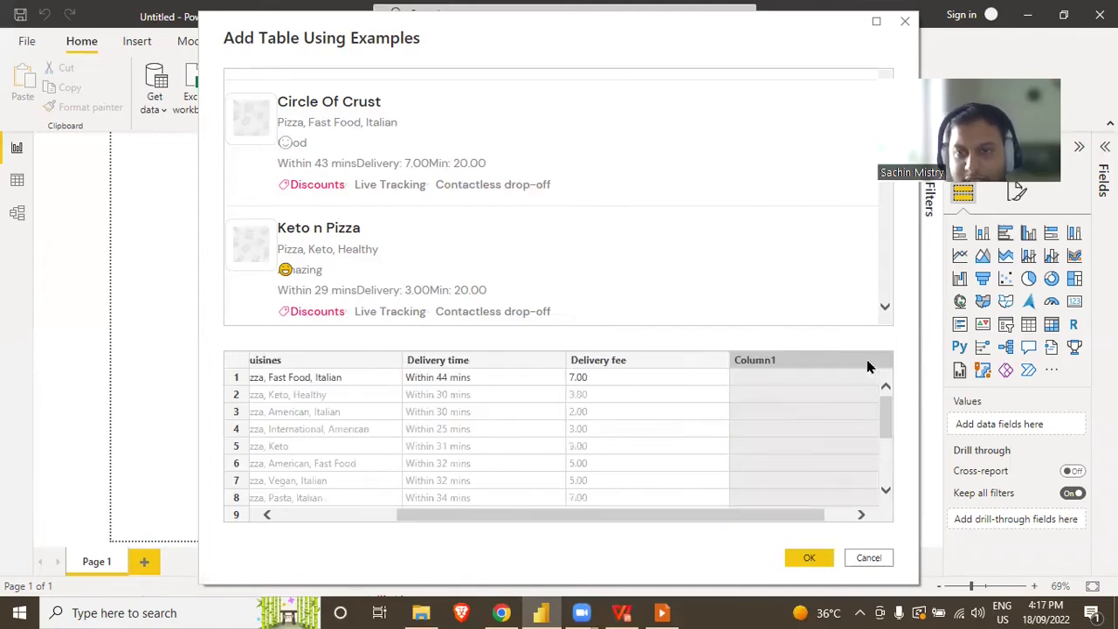
double_click(801, 367)
text(Min)
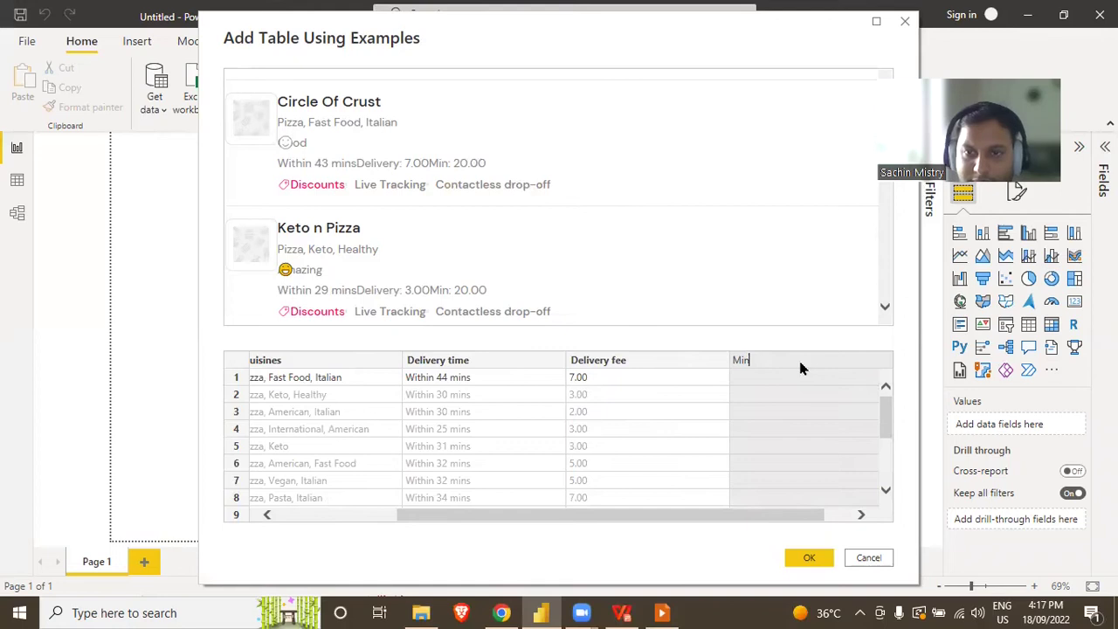
text( Bill amount)
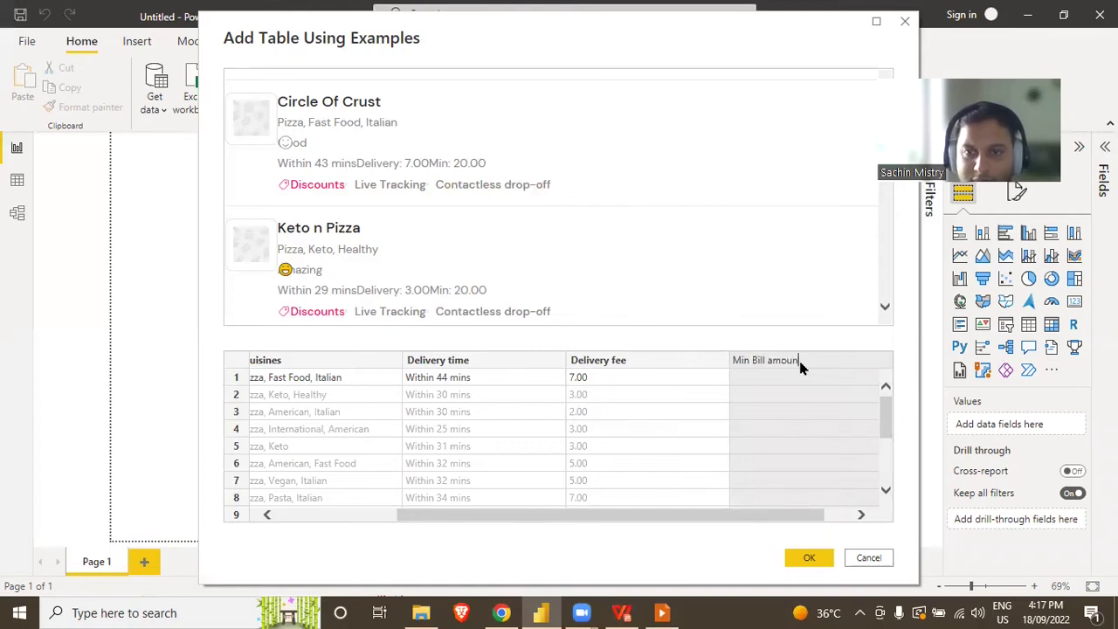
click(800, 377)
text(min:2)
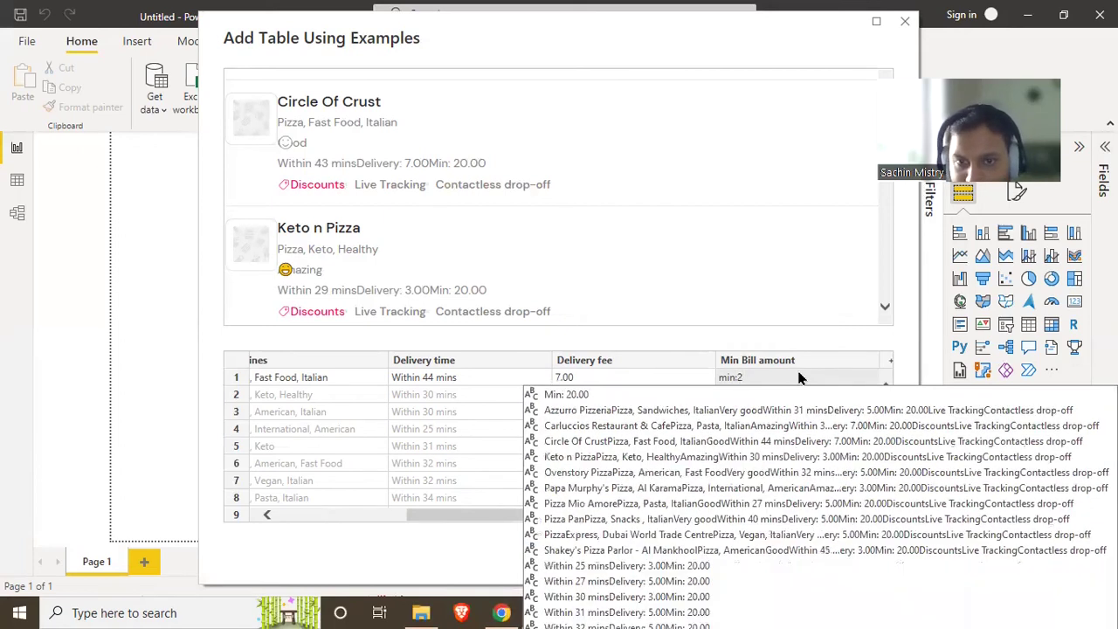
key(BackSpace)
text(20)
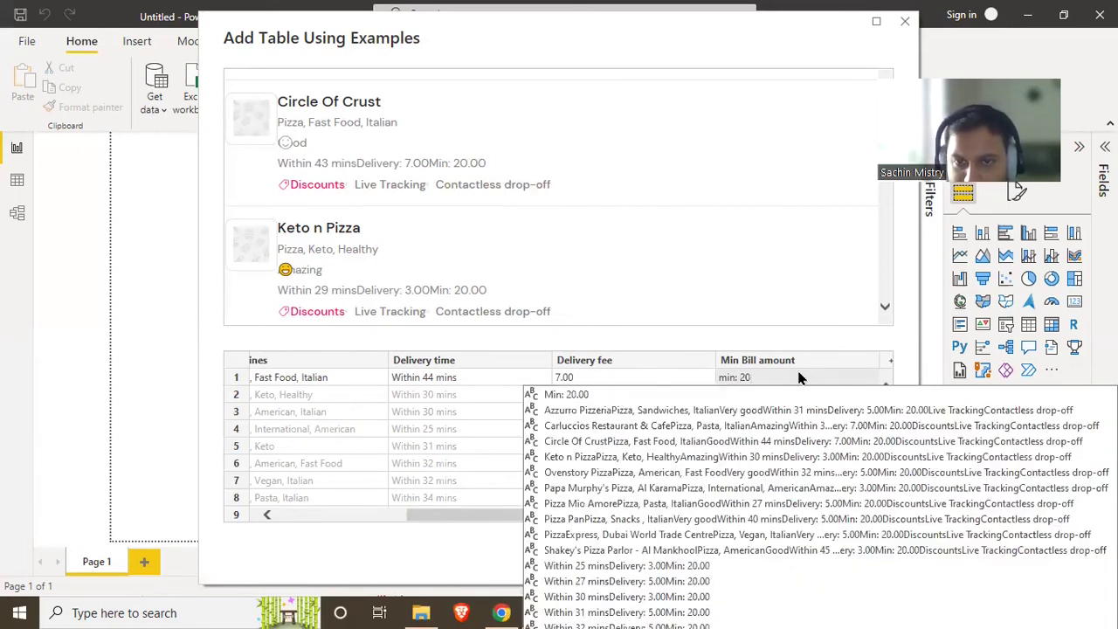
click(737, 396)
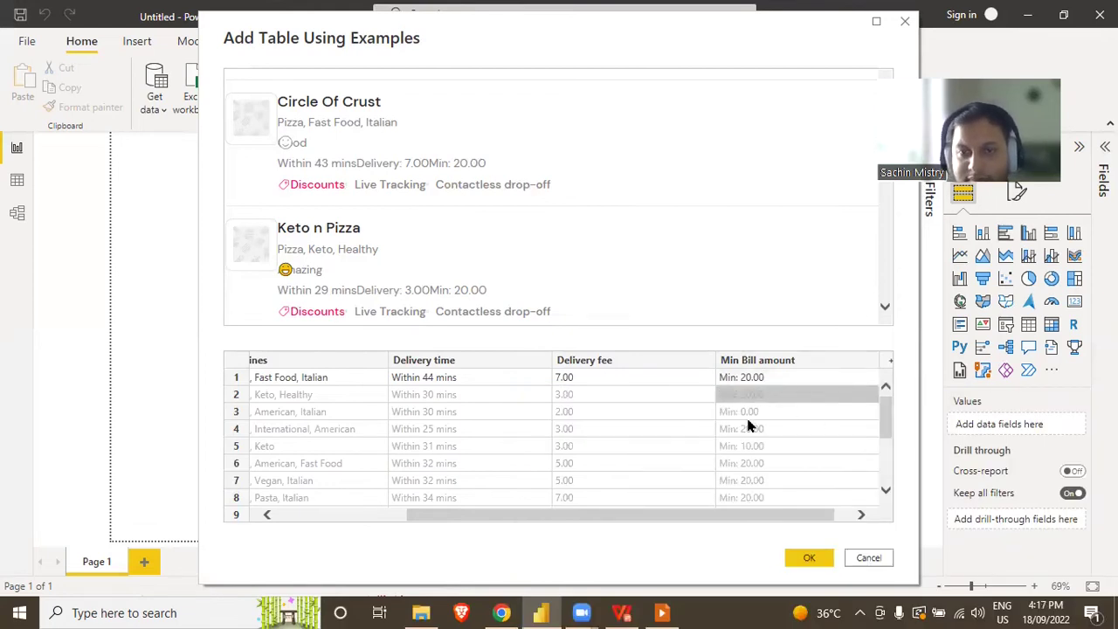
Scroll the example grid right and add an empty column for the rating.
drag(679, 516, 548, 518)
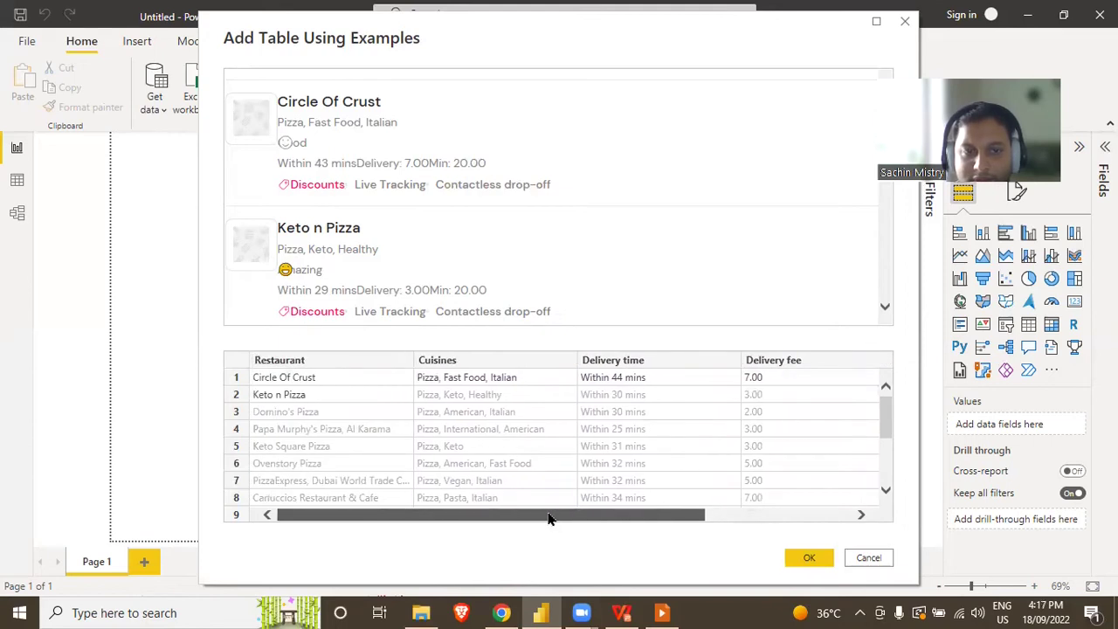
scroll(548, 518, right, 5)
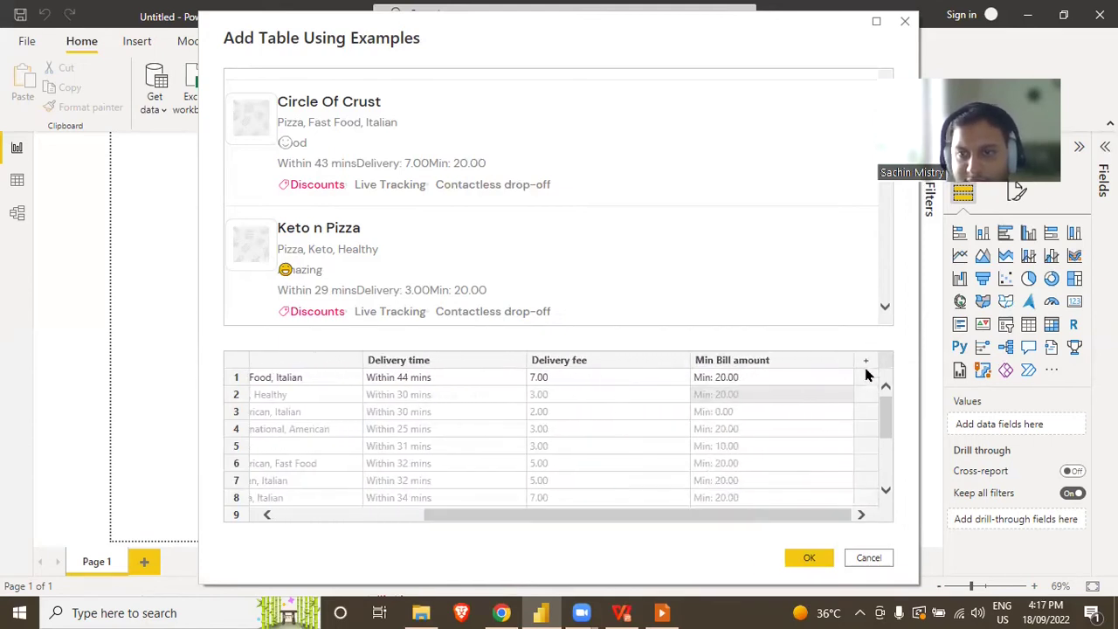
click(867, 359)
double_click(804, 363)
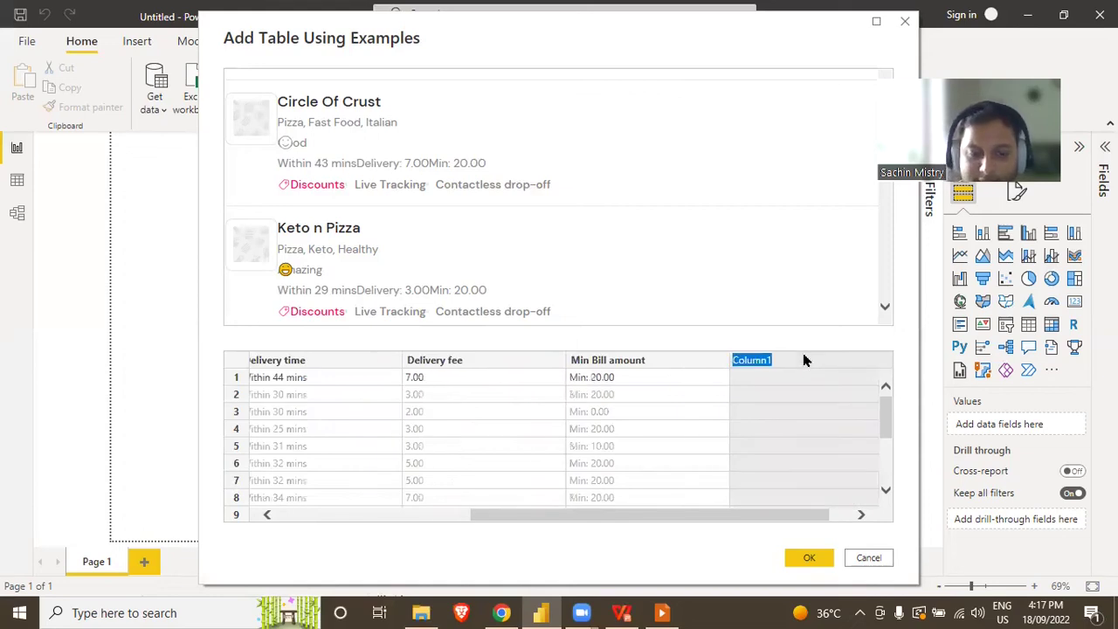
Name the new column Rating and enter Good for Circle Of Crust.
text(sing)
key(BackSpace)
key(BackSpace)
key(BackSpace)
key(BackSpace)
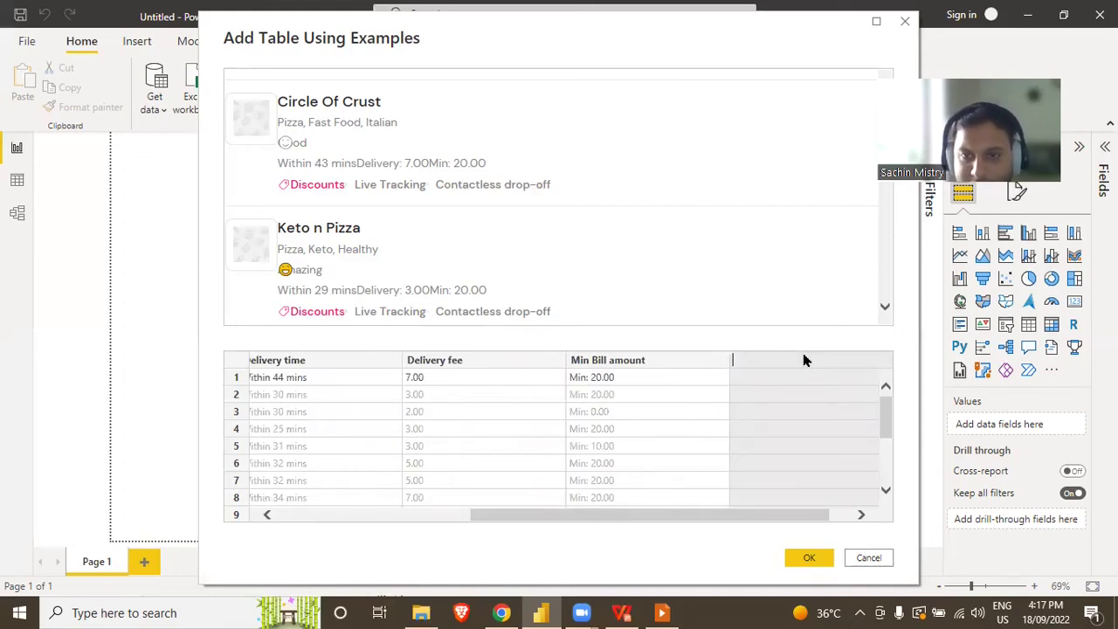
text(Rating)
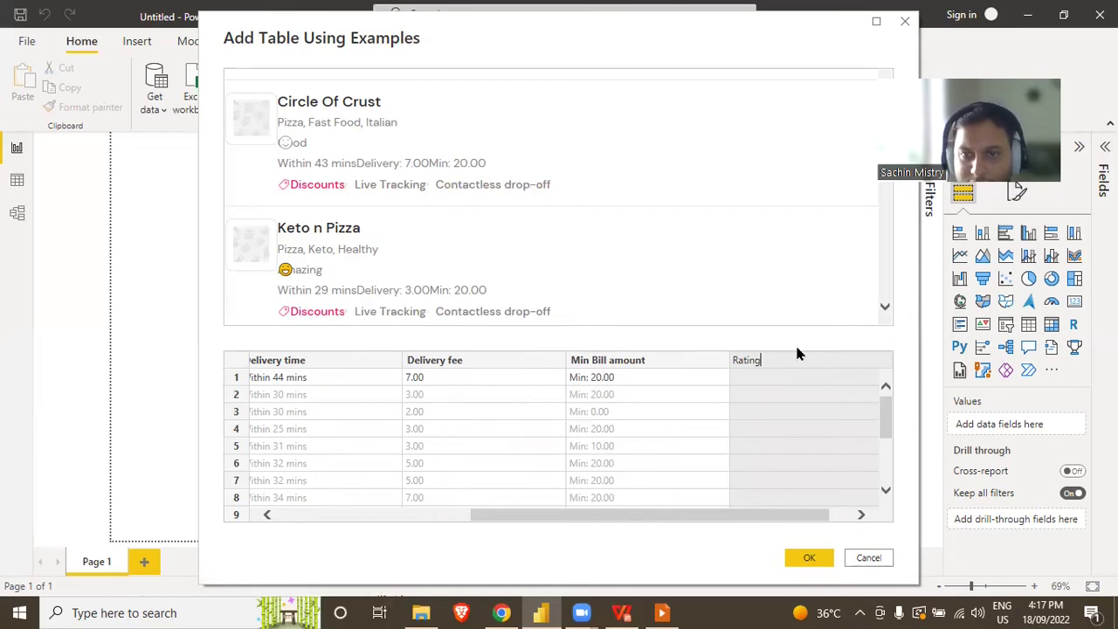
click(757, 377)
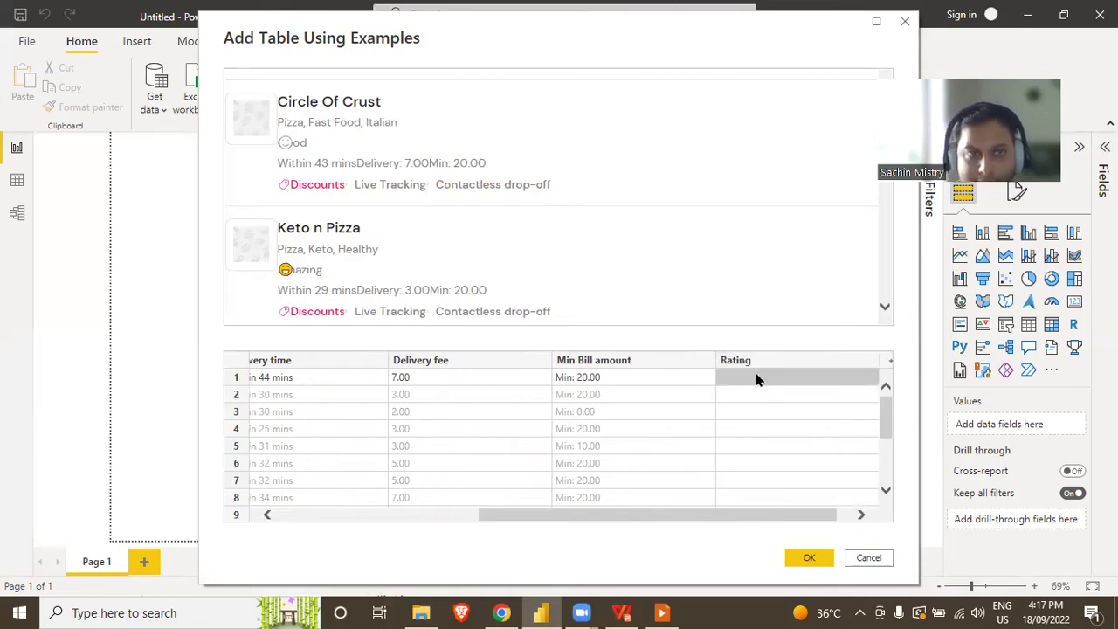
text(o)
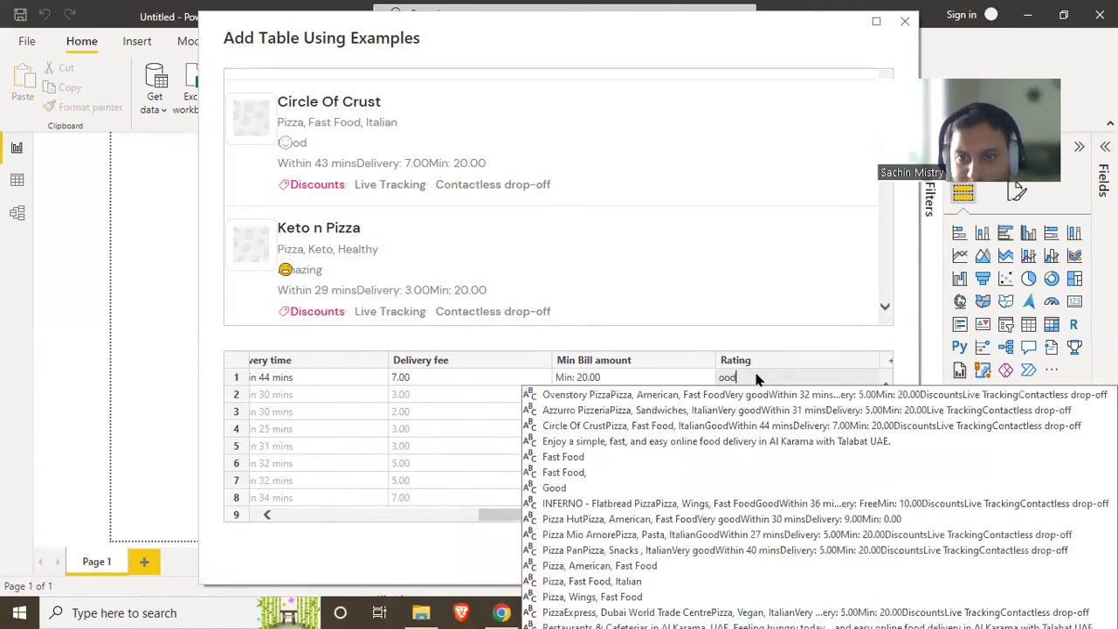
key(BackSpace)
text(Good)
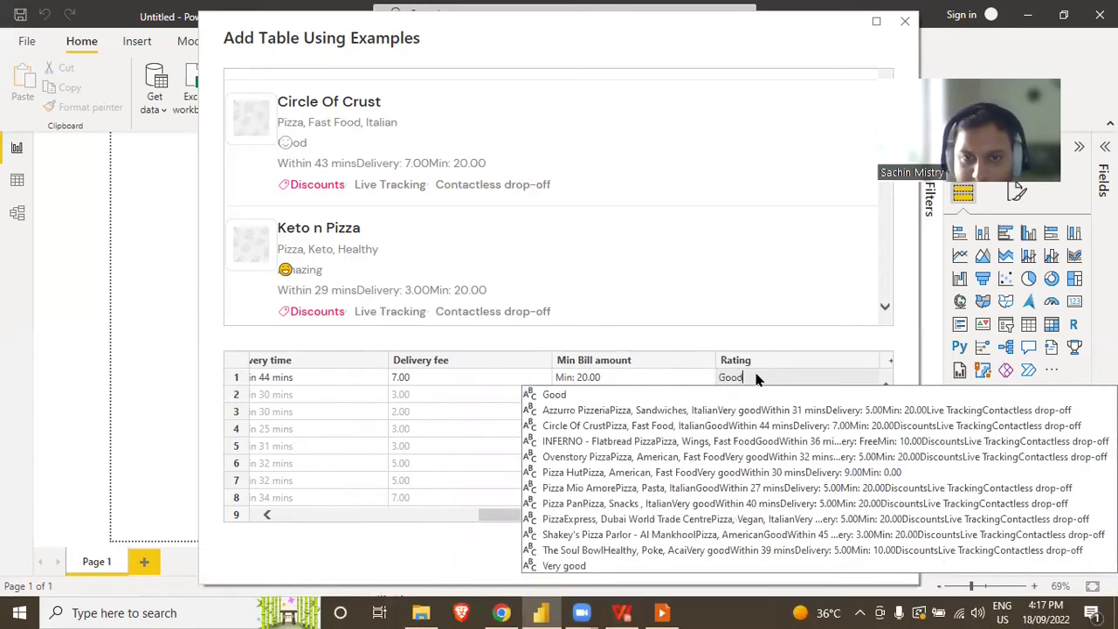
click(733, 397)
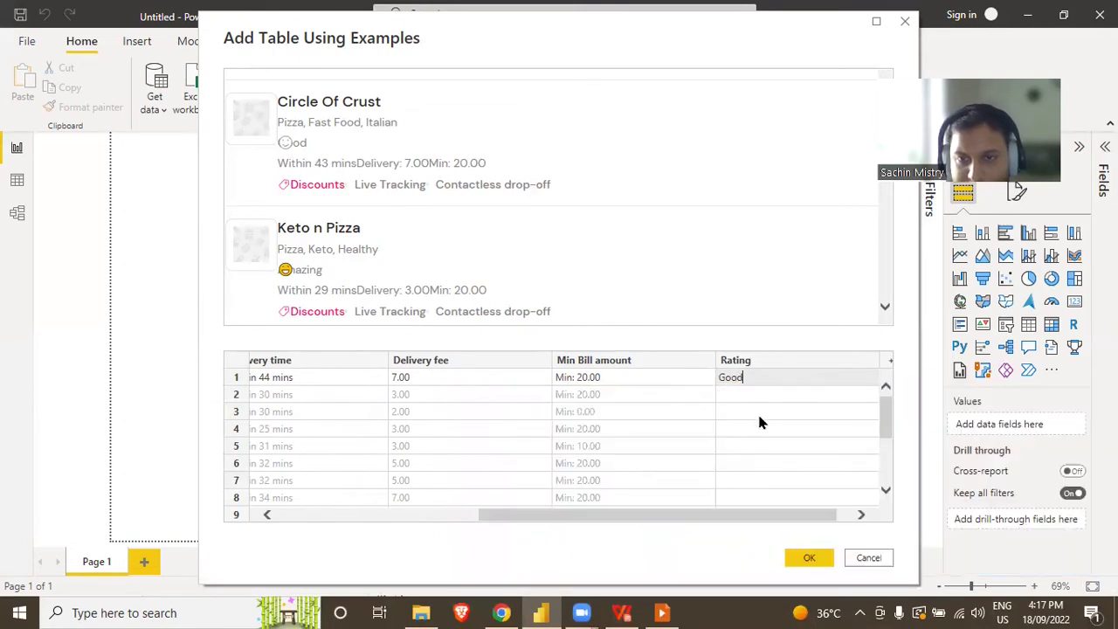
click(772, 396)
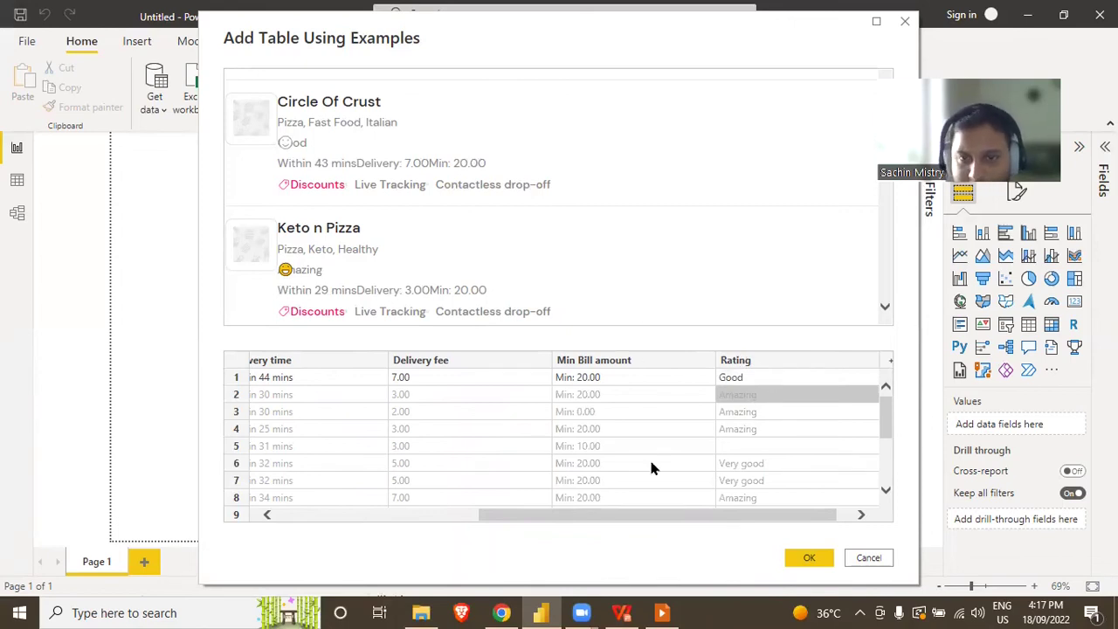
Scroll through the filled rows, reload the Talabat page, and return to the Navigator showing Table 3.
scroll(646, 253, down, 3)
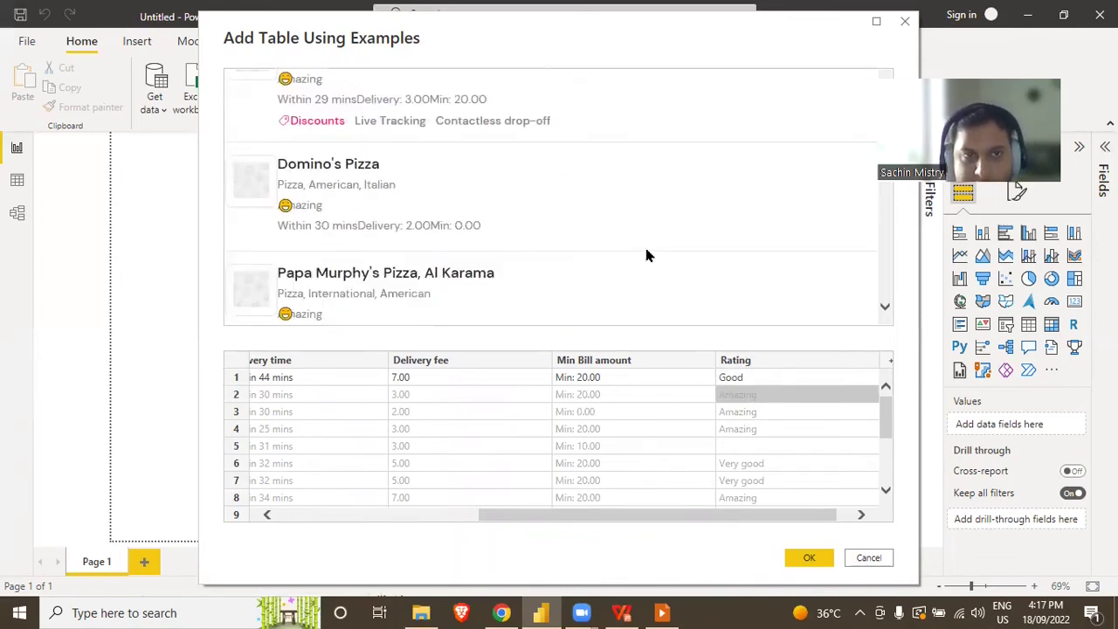
scroll(646, 254, down, 3)
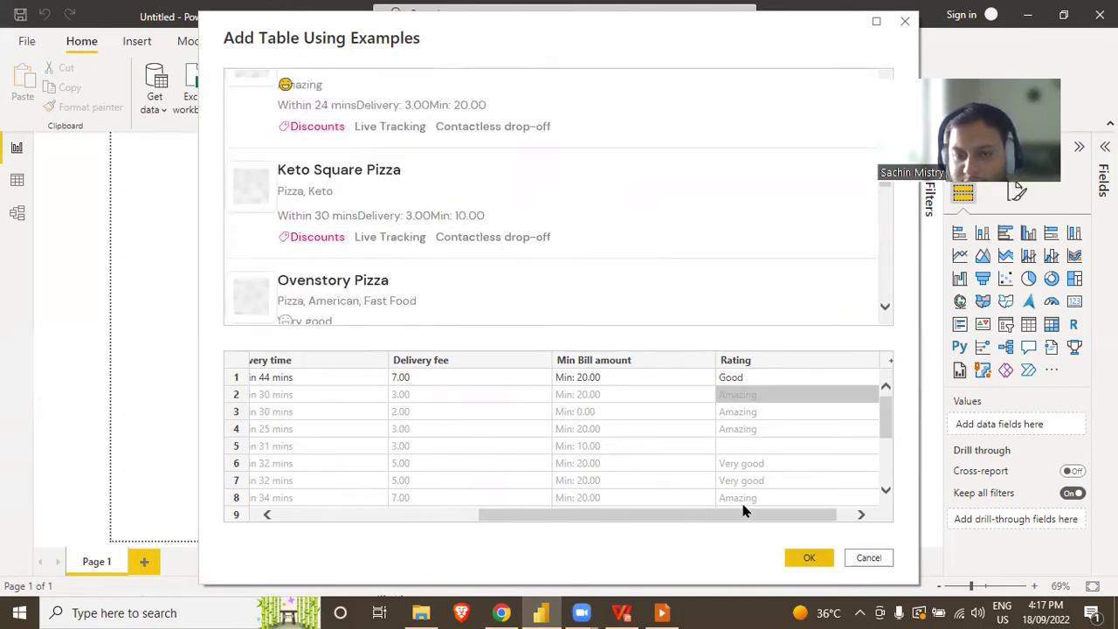
scroll(738, 513, down, 1)
scroll(707, 516, down, 1)
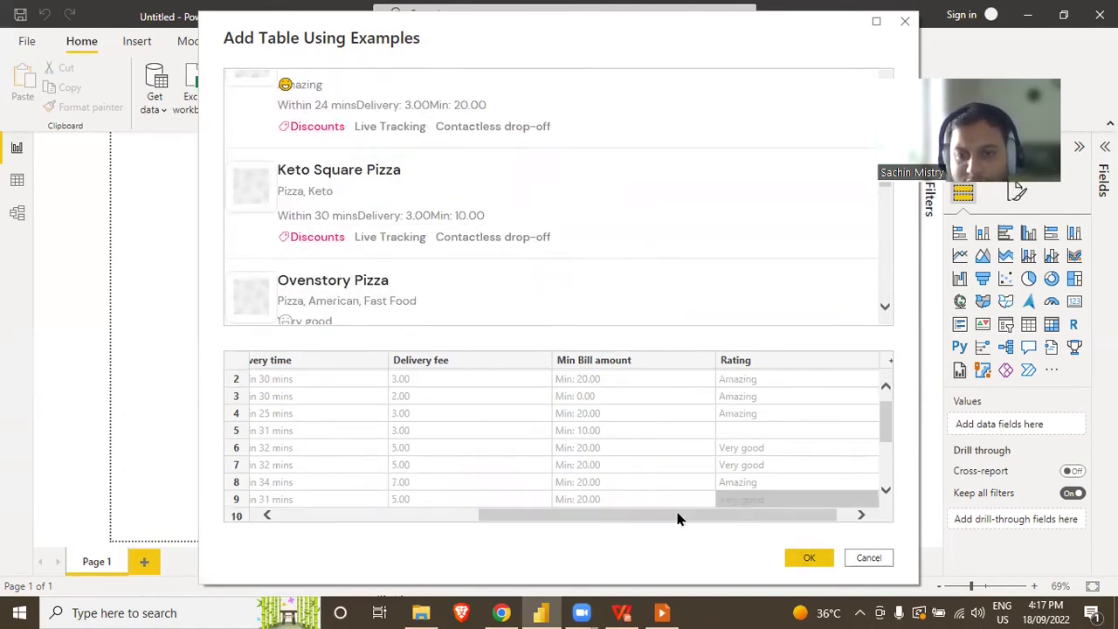
key(alt+Tab)
key(Return)
key(alt+Tab)
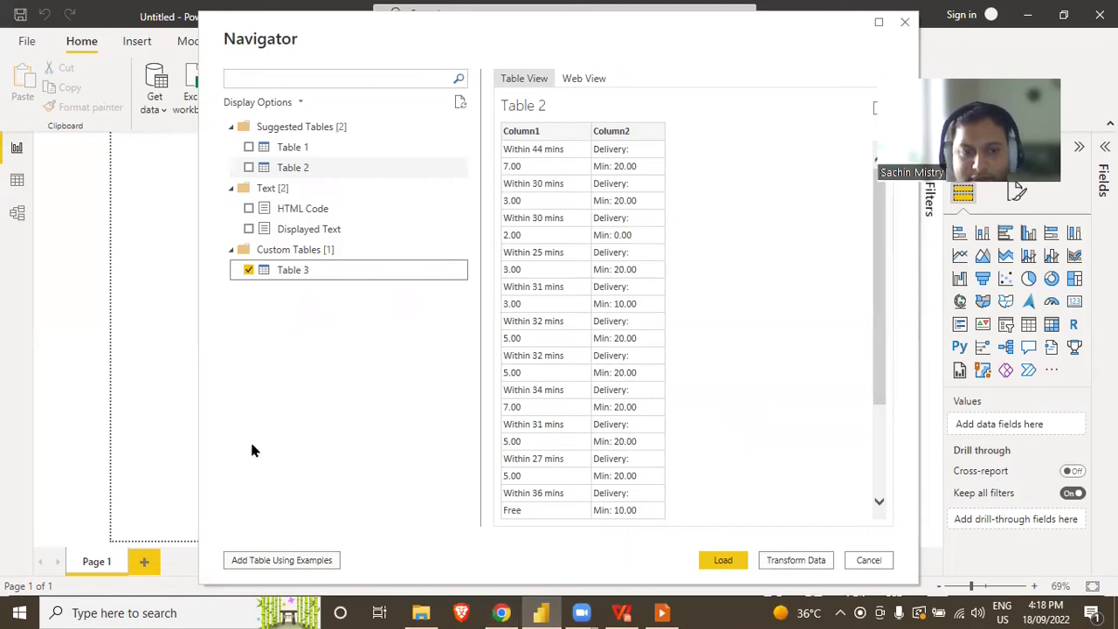
Preview Table 3 and load it into the Power Query Editor (6 columns, 15 pizza restaurants).
click(248, 272)
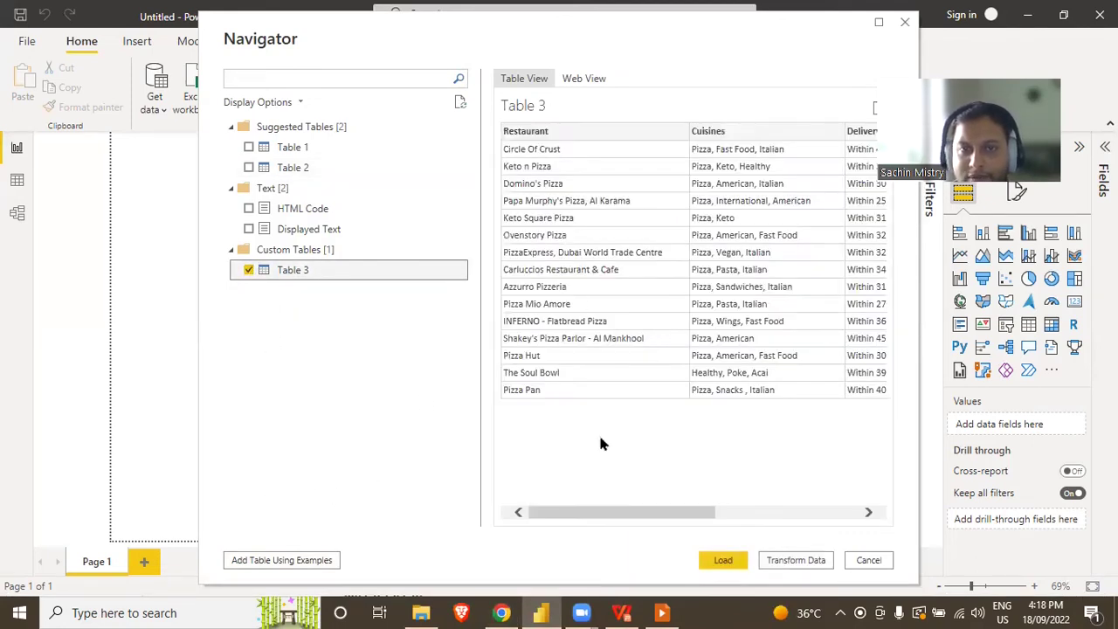
drag(599, 514, 764, 515)
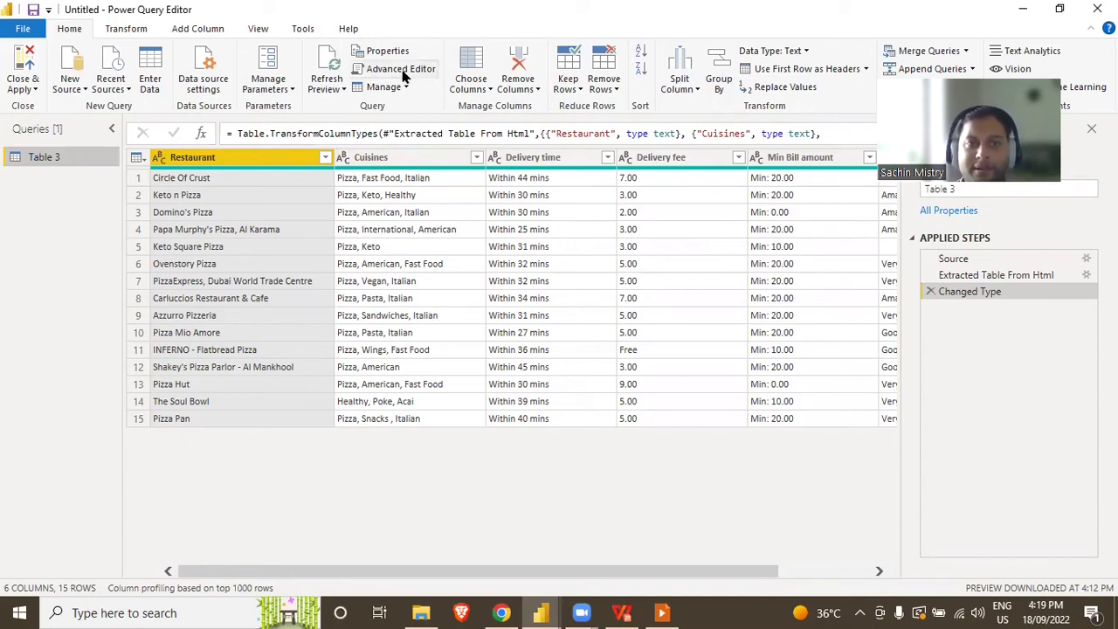
Open page 2 of the talabat pizza results and note the &page=2 part of the address.
click(500, 613)
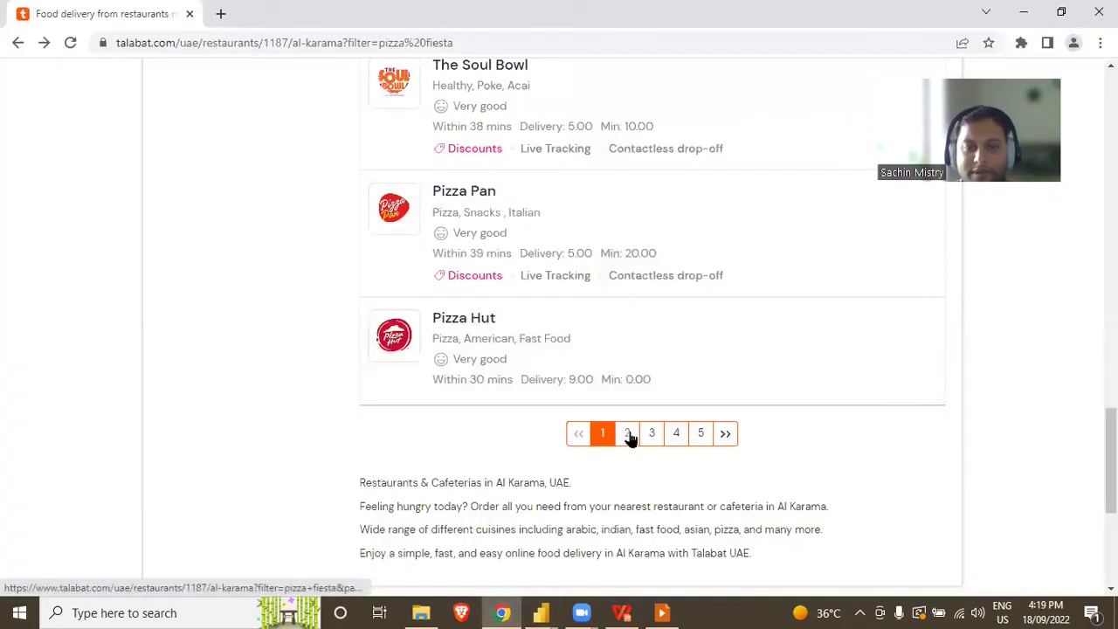
click(629, 435)
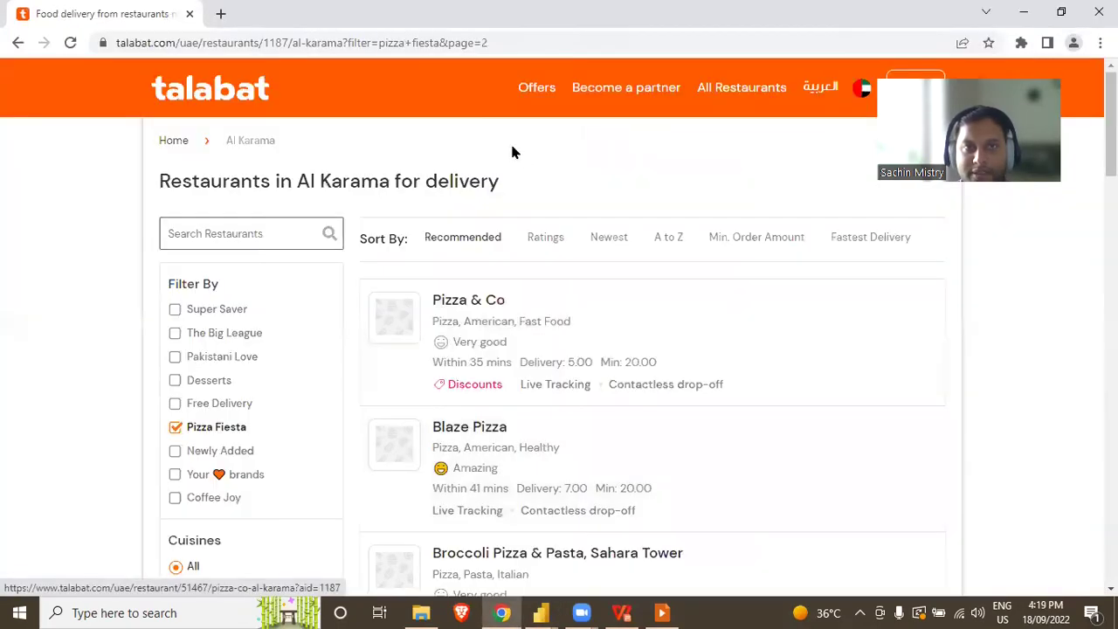
drag(440, 43, 500, 45)
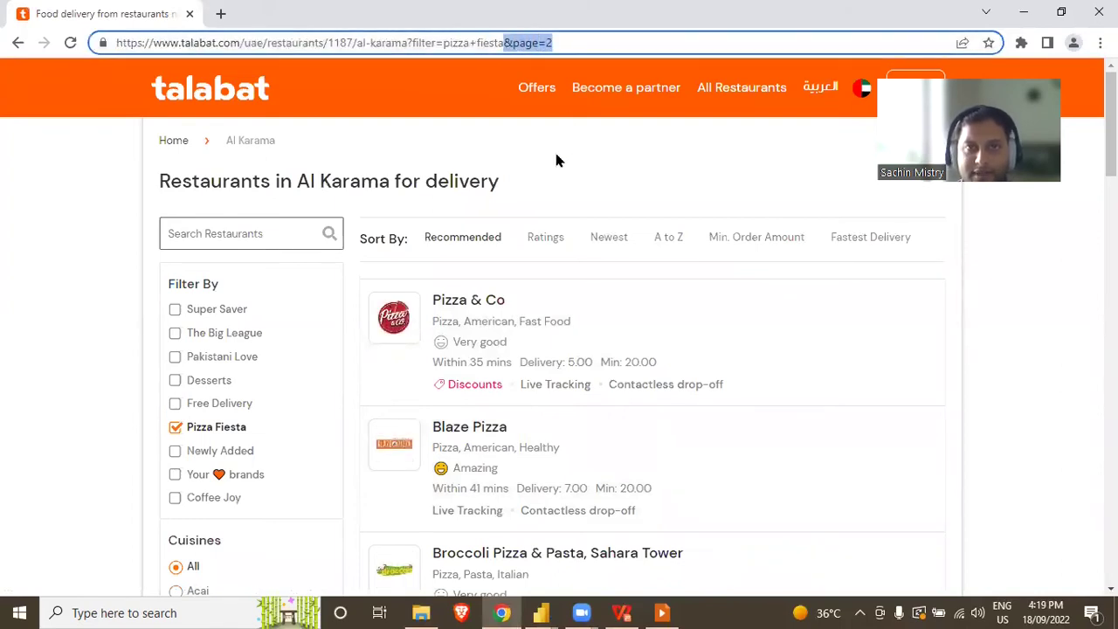
key(alt+Tab)
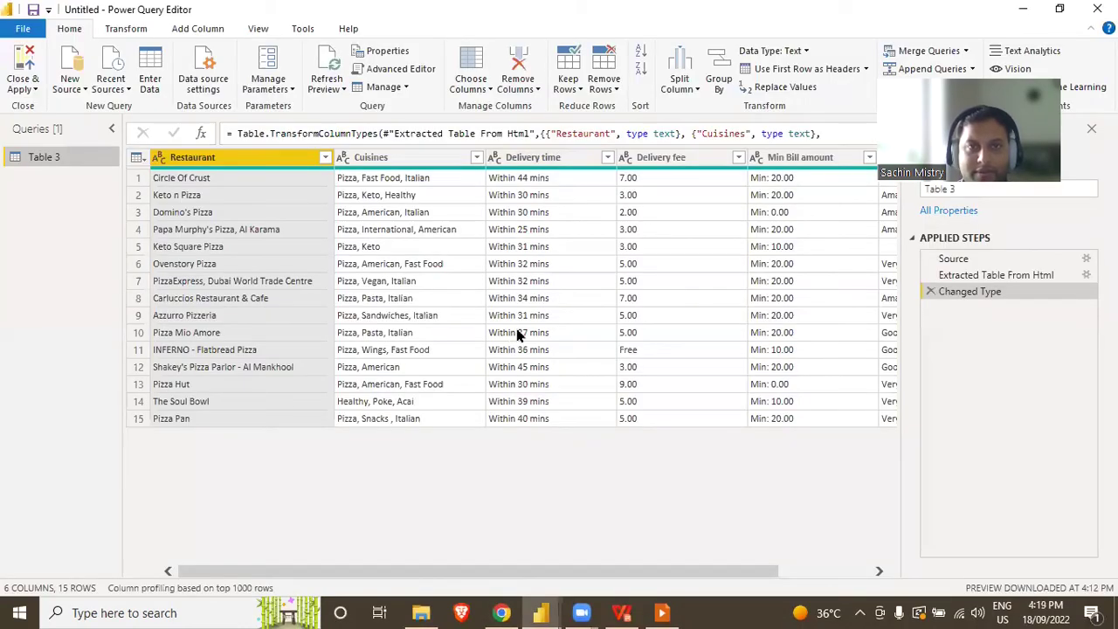
In the Advanced Editor, change the Source URL to end with &page="&pgno instead of page 2.
click(397, 75)
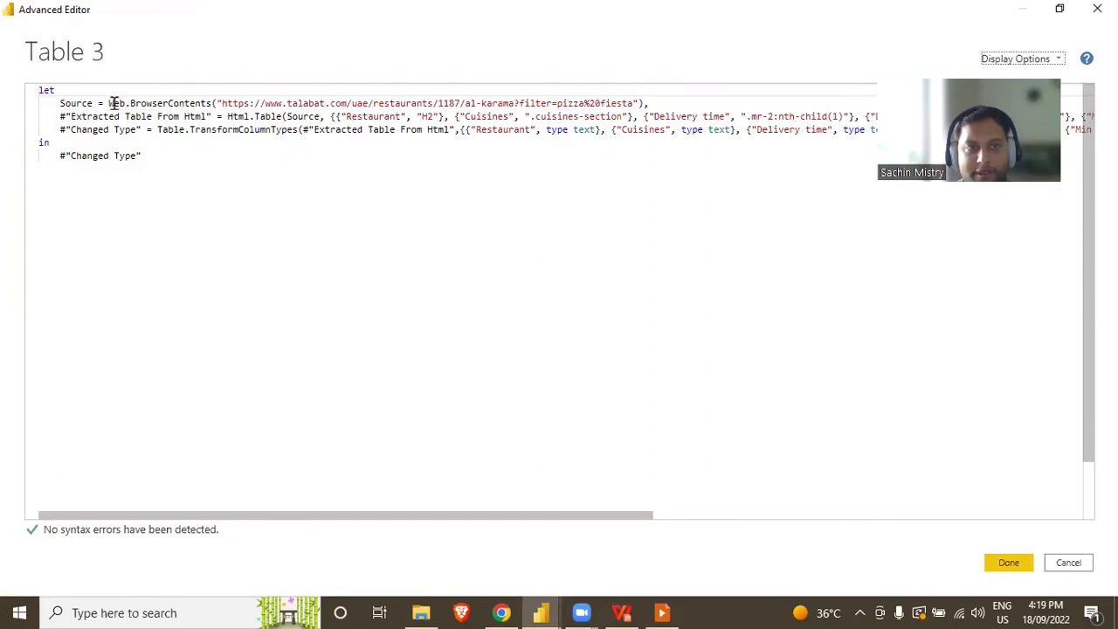
click(634, 103)
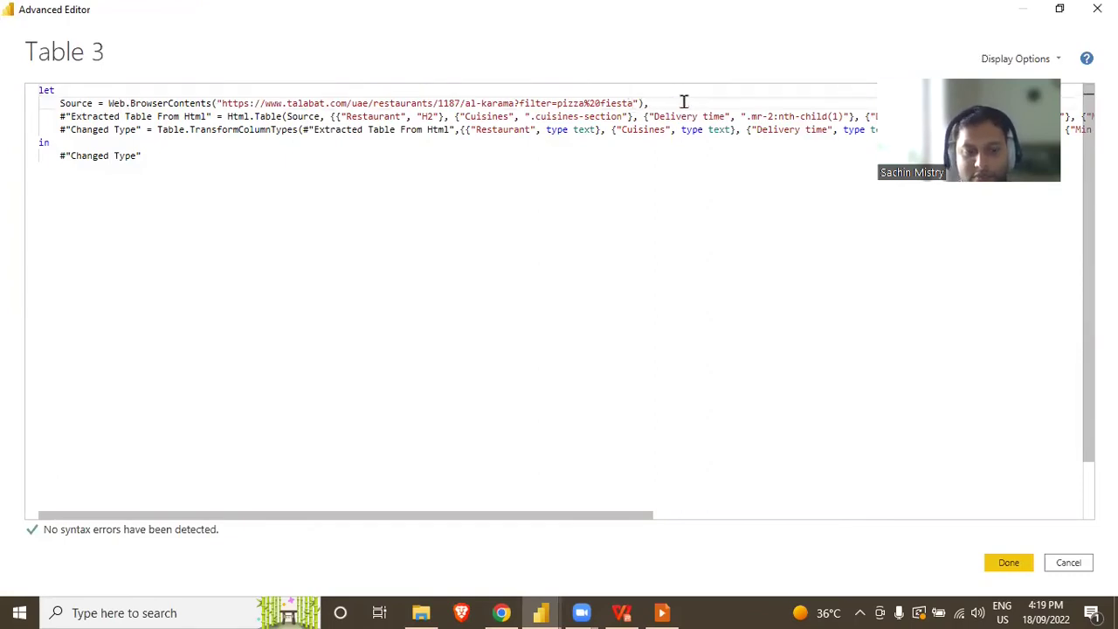
text(&page=2)
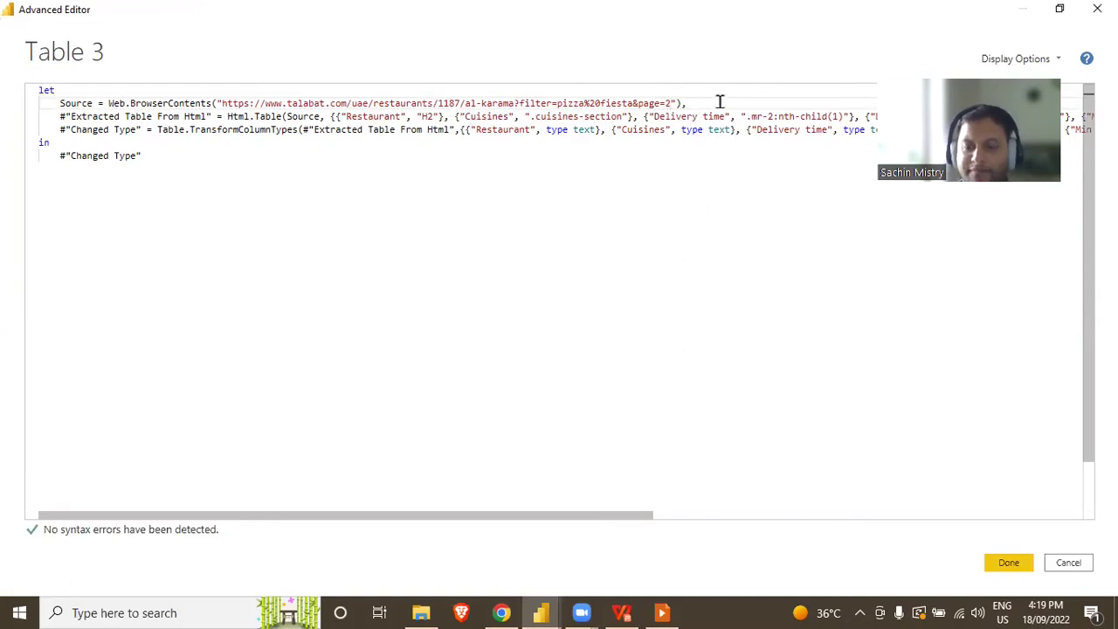
key(BackSpace)
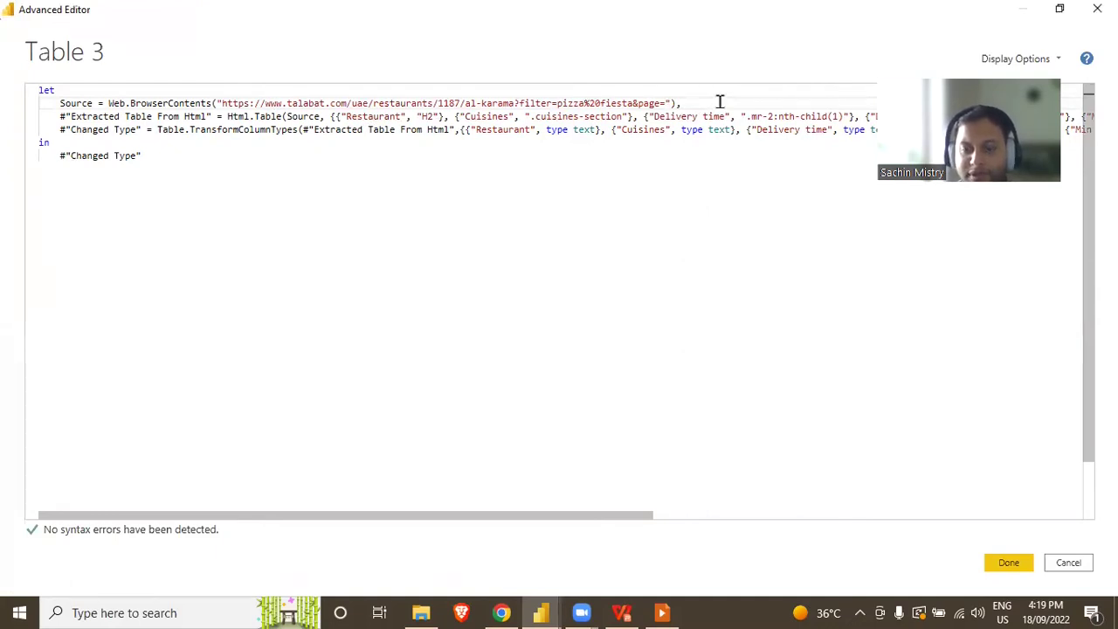
key(Right)
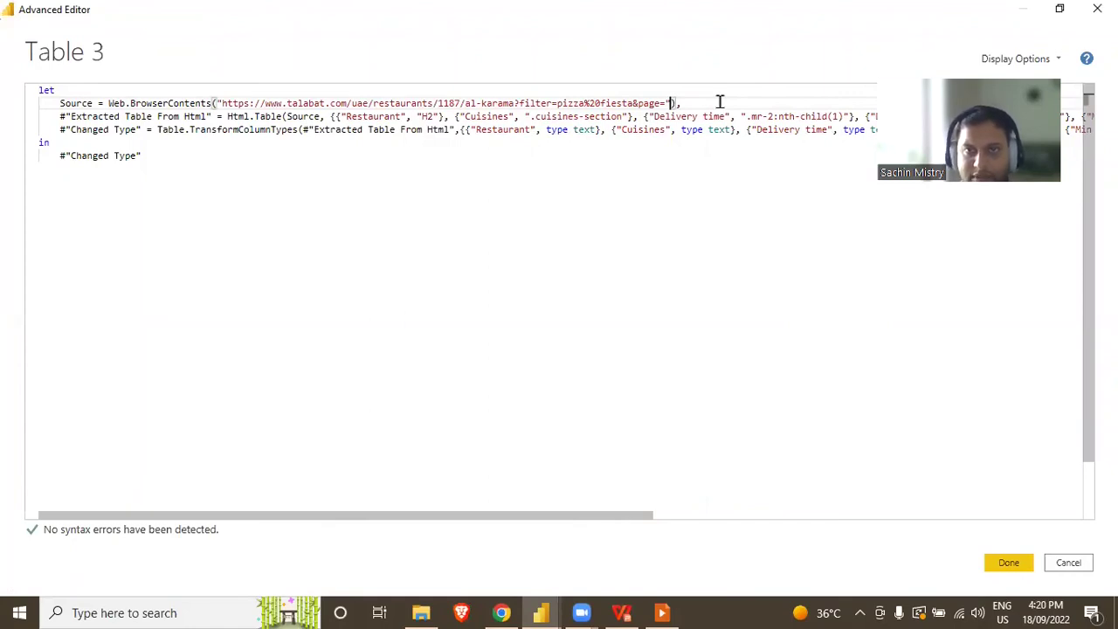
text(&)
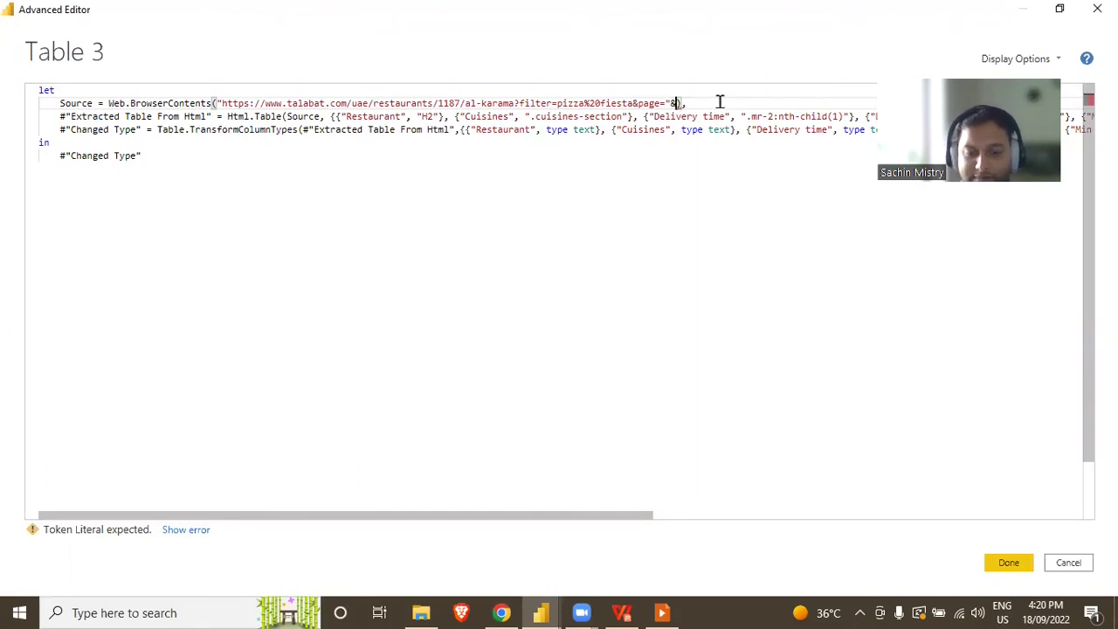
text(pgno)
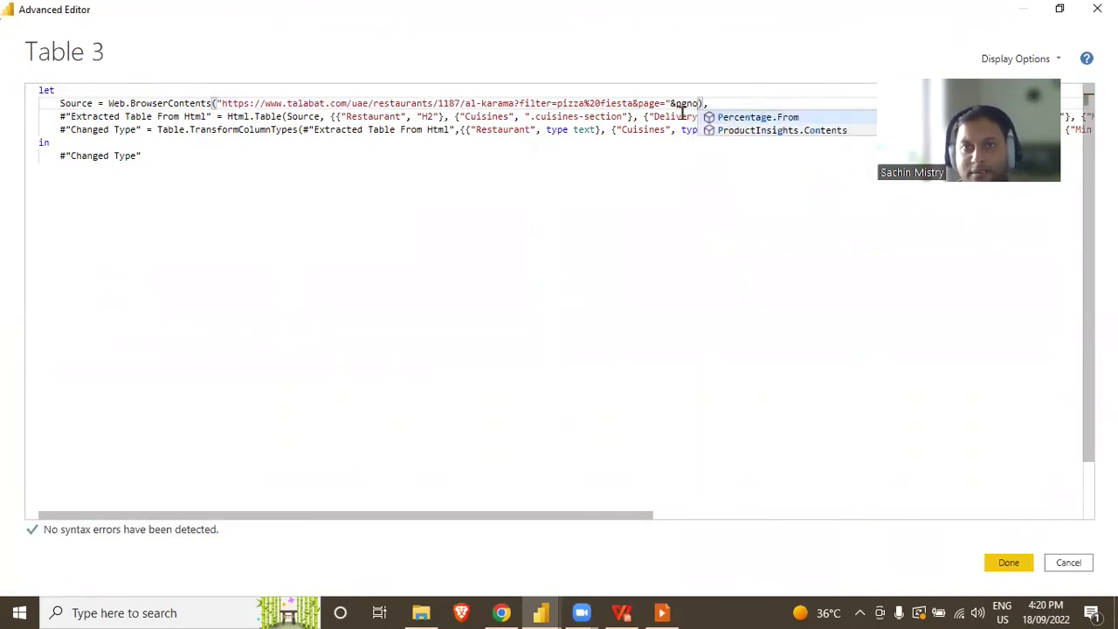
click(684, 103)
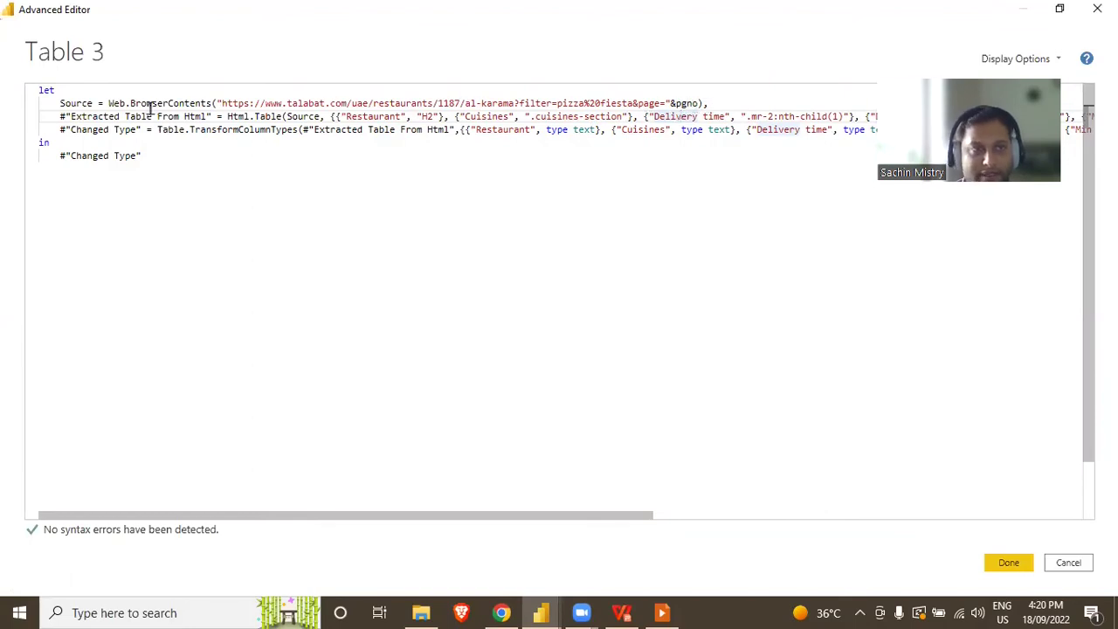
click(41, 90)
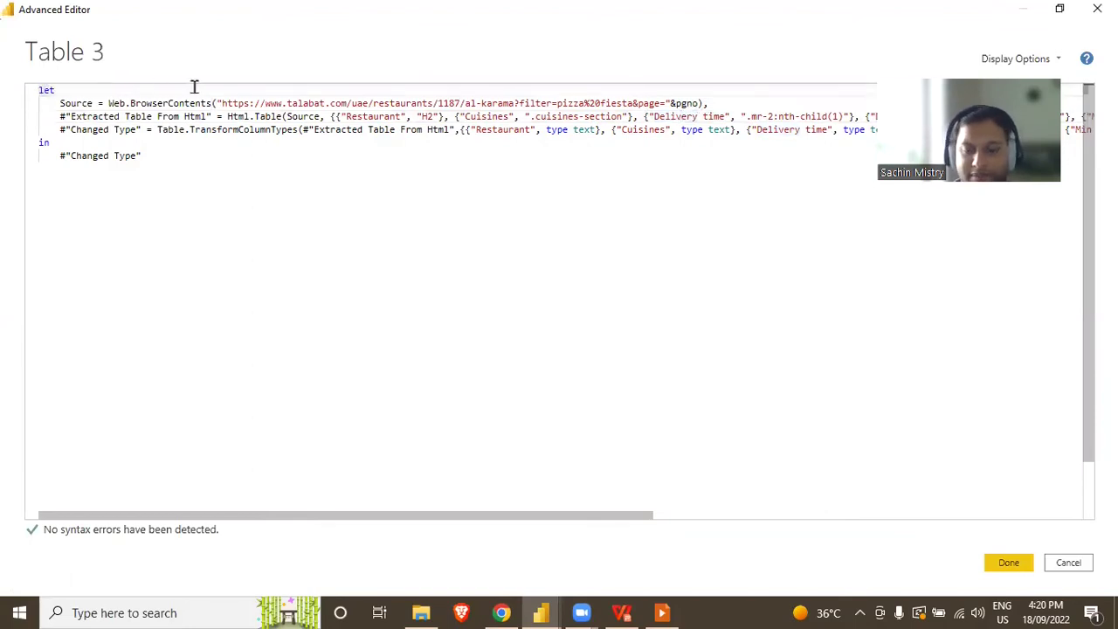
Add a (pgno as text) => line above let and save the query as a function.
key(Return)
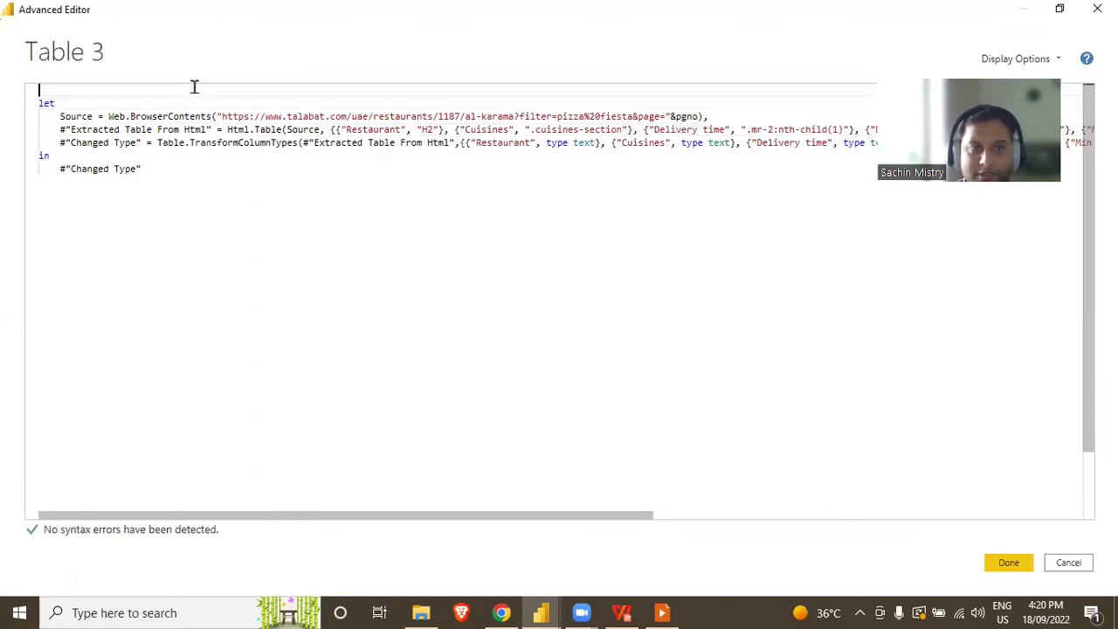
text((pgno as text))
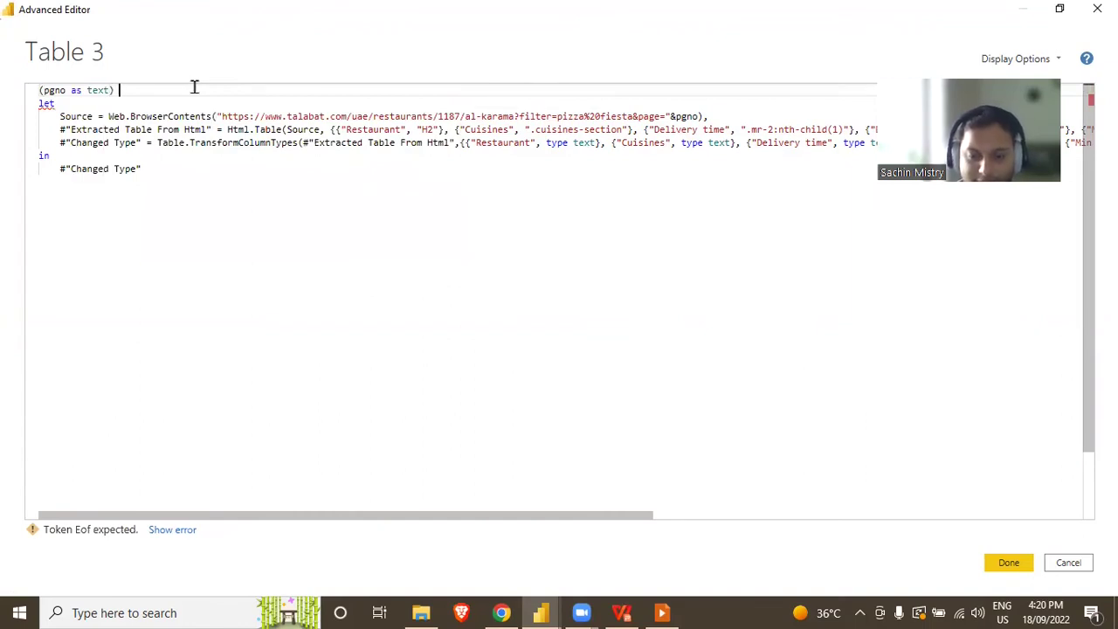
text( =>)
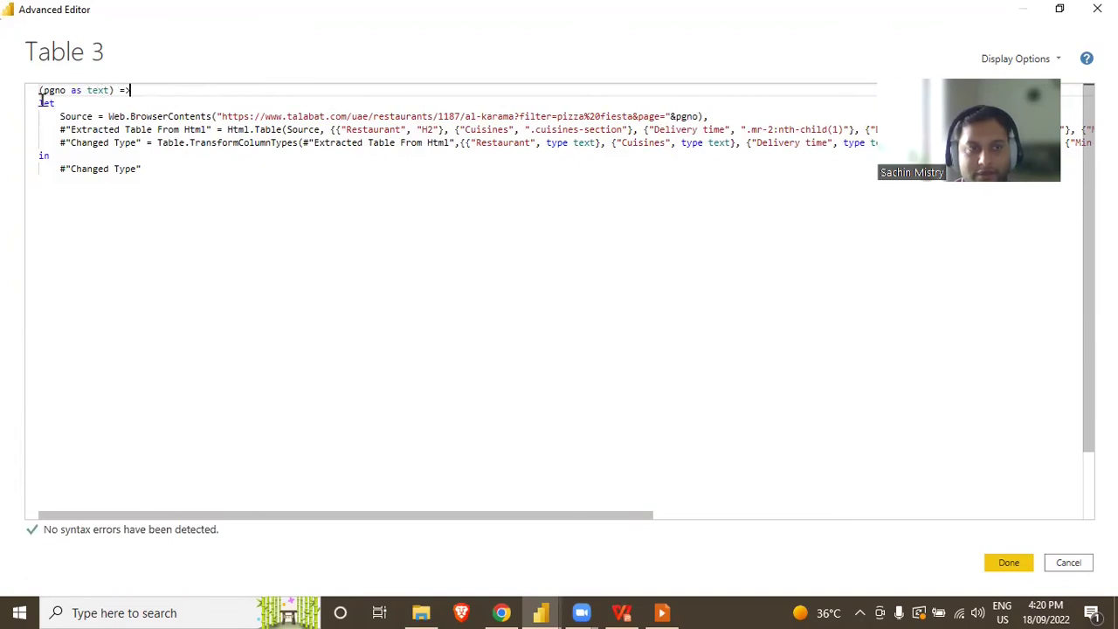
drag(150, 170, 39, 105)
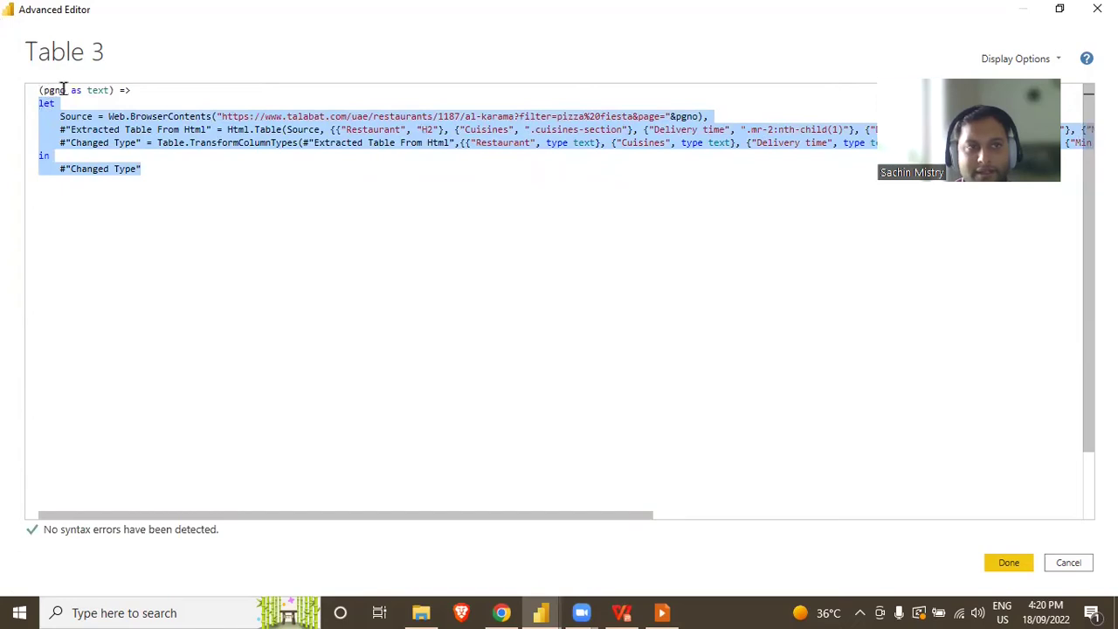
click(127, 141)
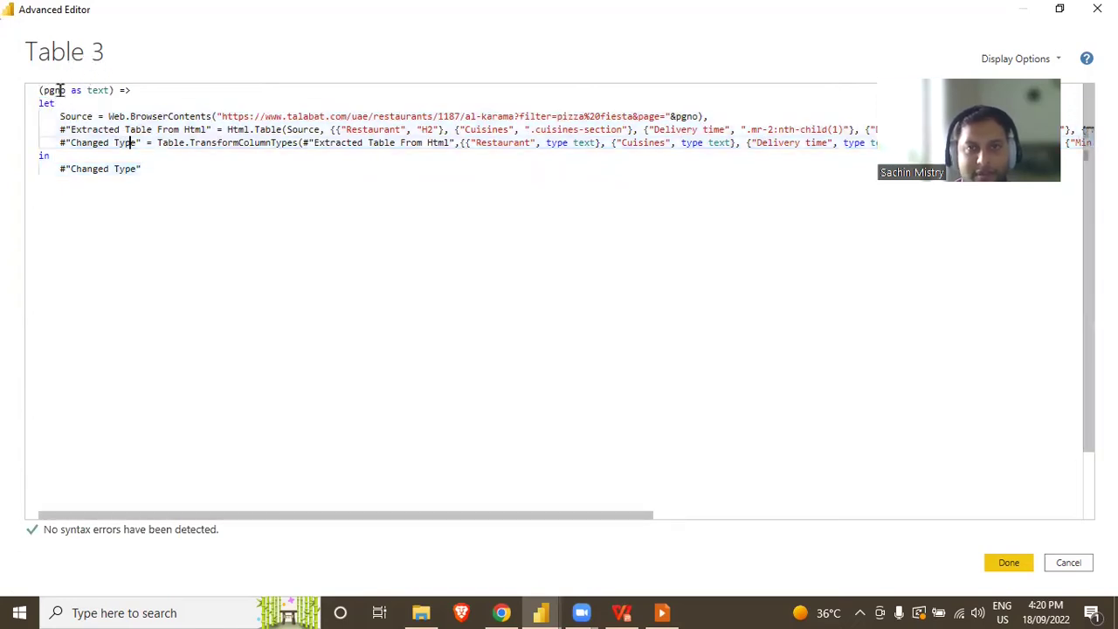
drag(65, 91, 44, 91)
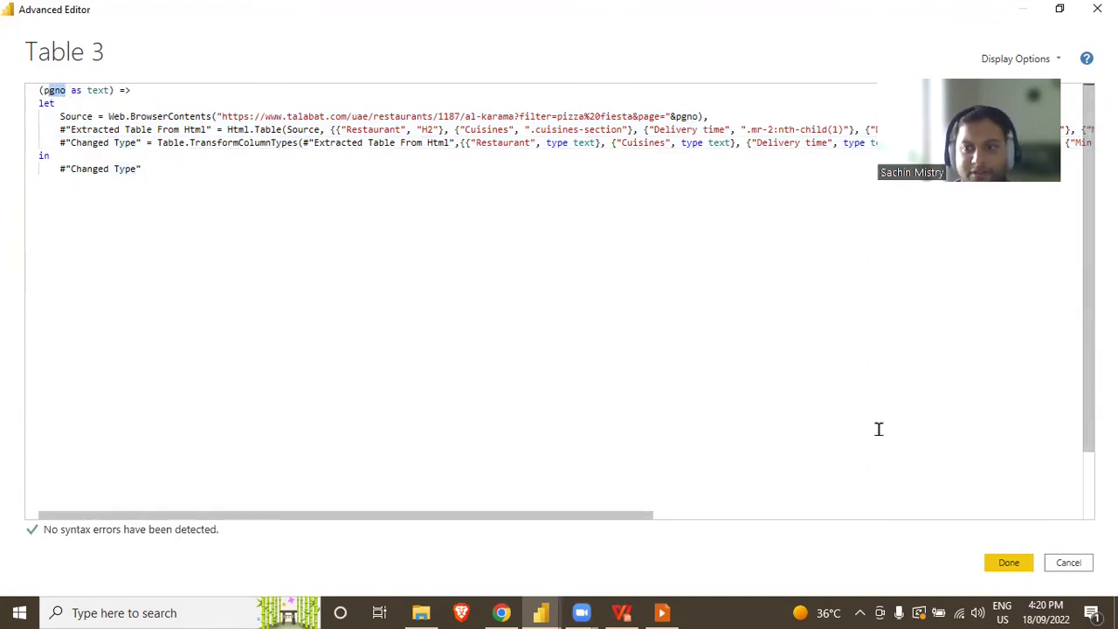
click(1009, 564)
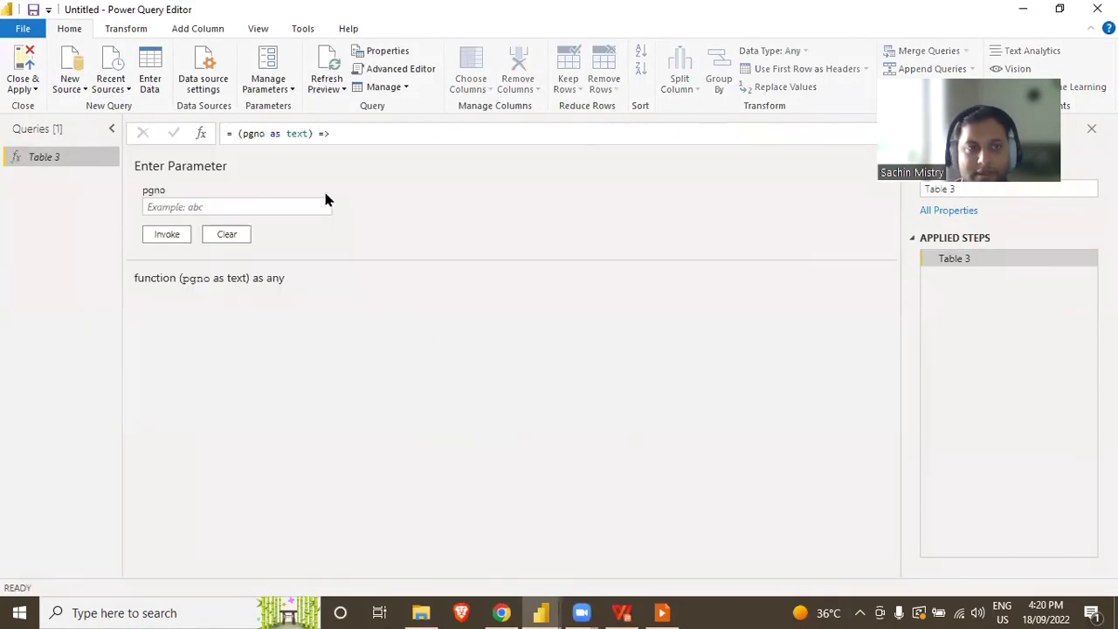
click(187, 203)
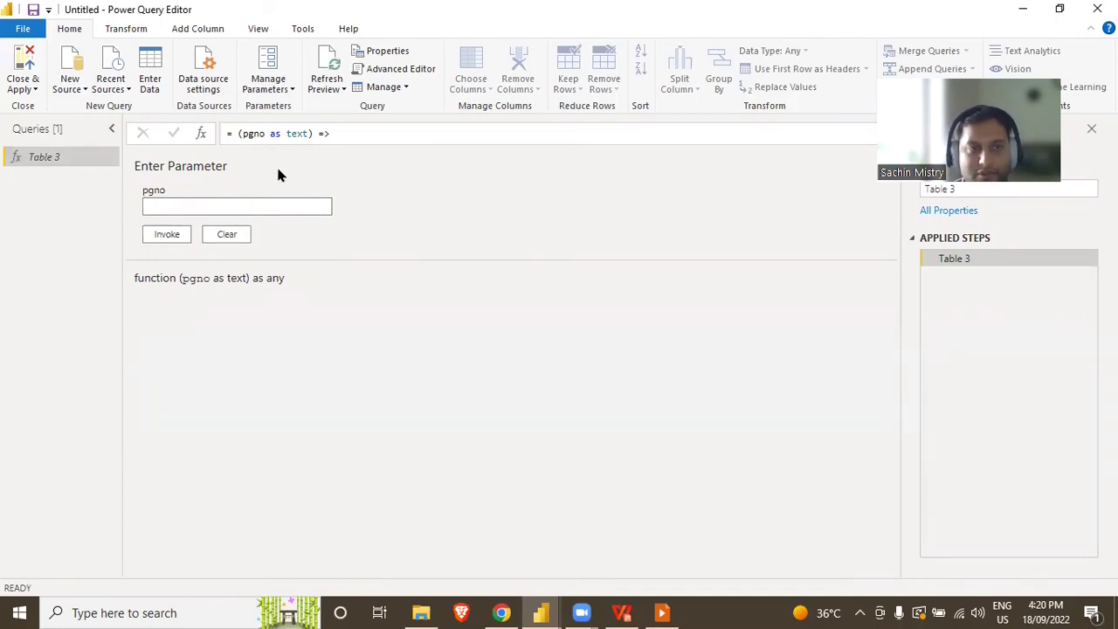
click(93, 199)
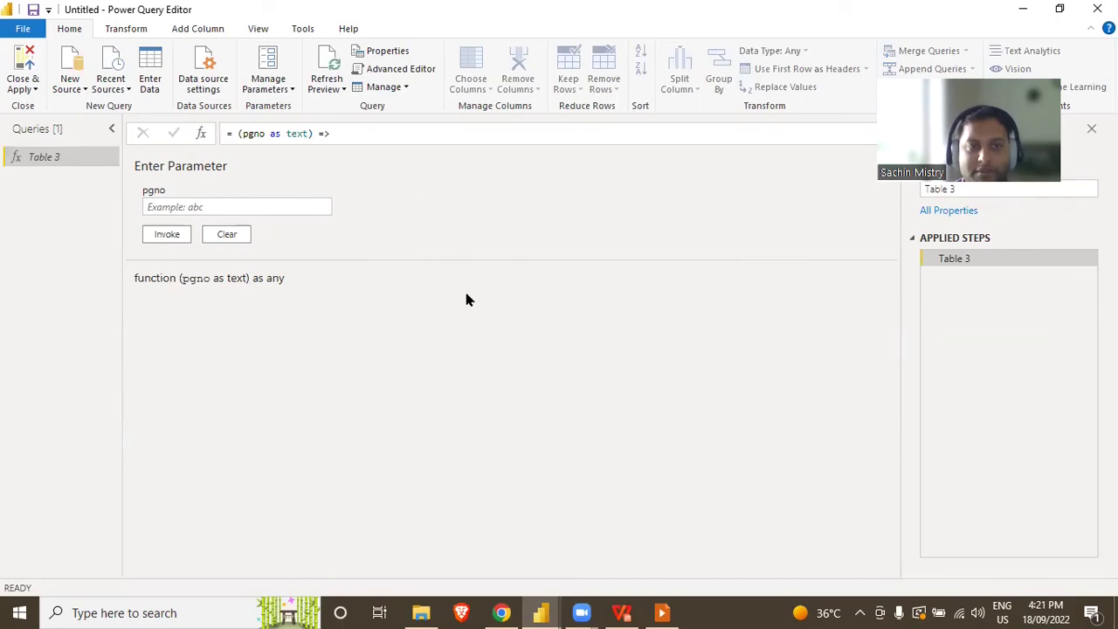
click(150, 83)
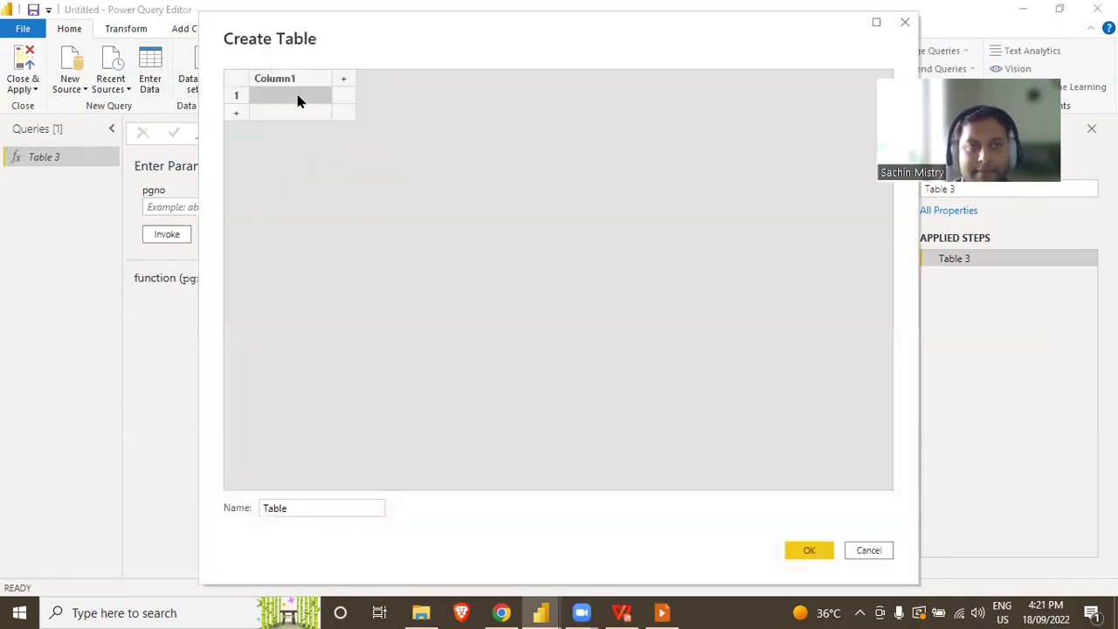
Name the new table's column Page Number and fill it with the values 1, 2, 3, 4, 5.
double_click(297, 80)
text(Page Number)
key(Return)
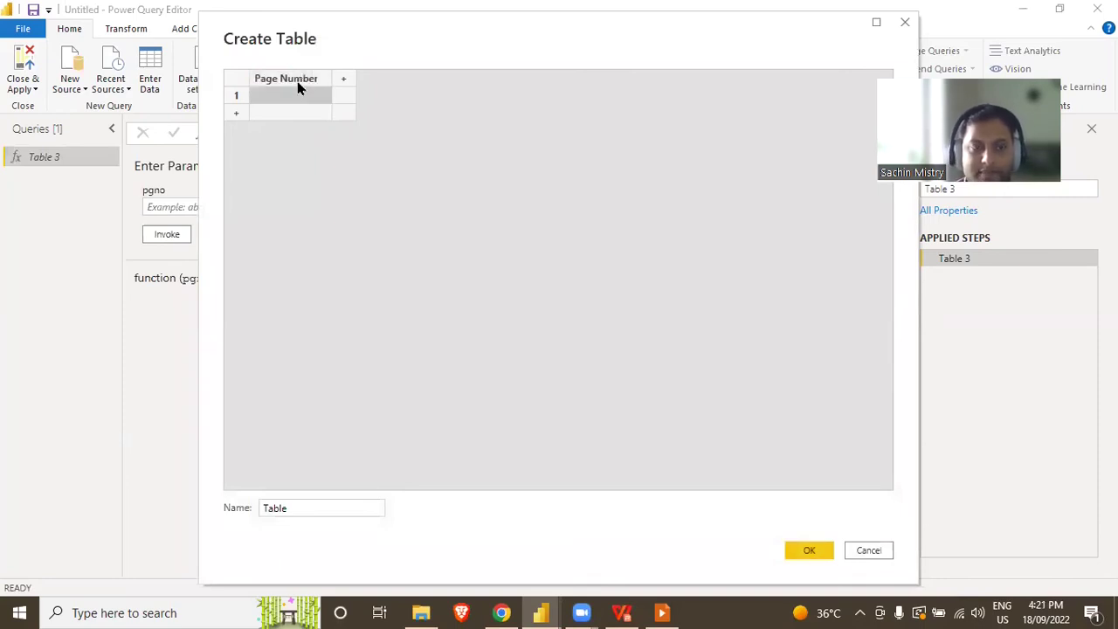
text(1)
key(Return)
text(2)
key(Return)
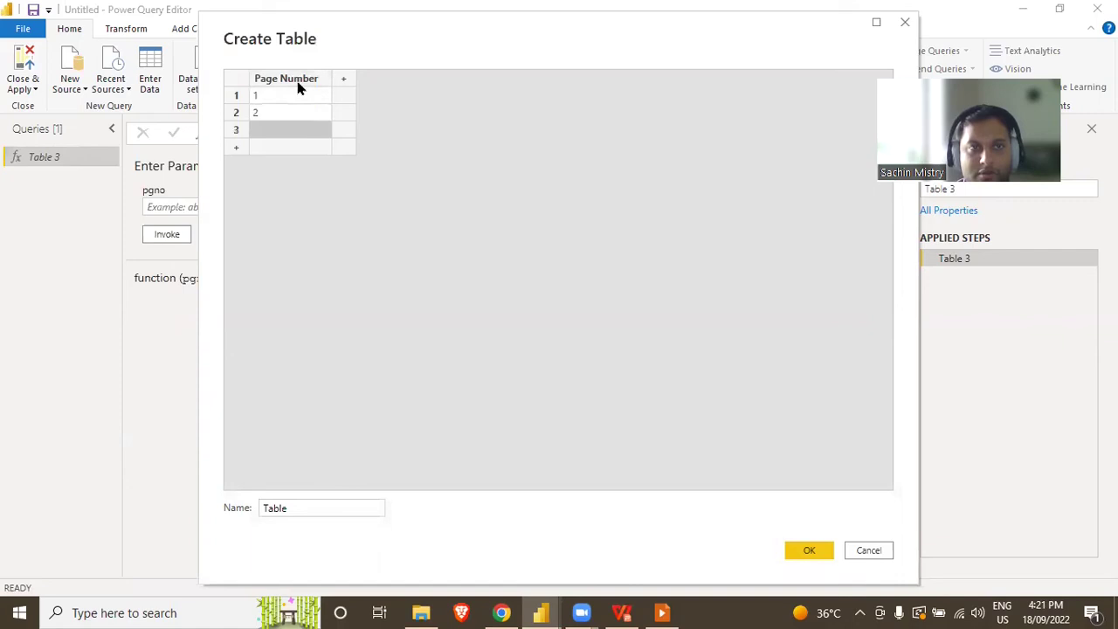
text(3)
key(Return)
text(4)
key(Return)
text(5)
key(Return)
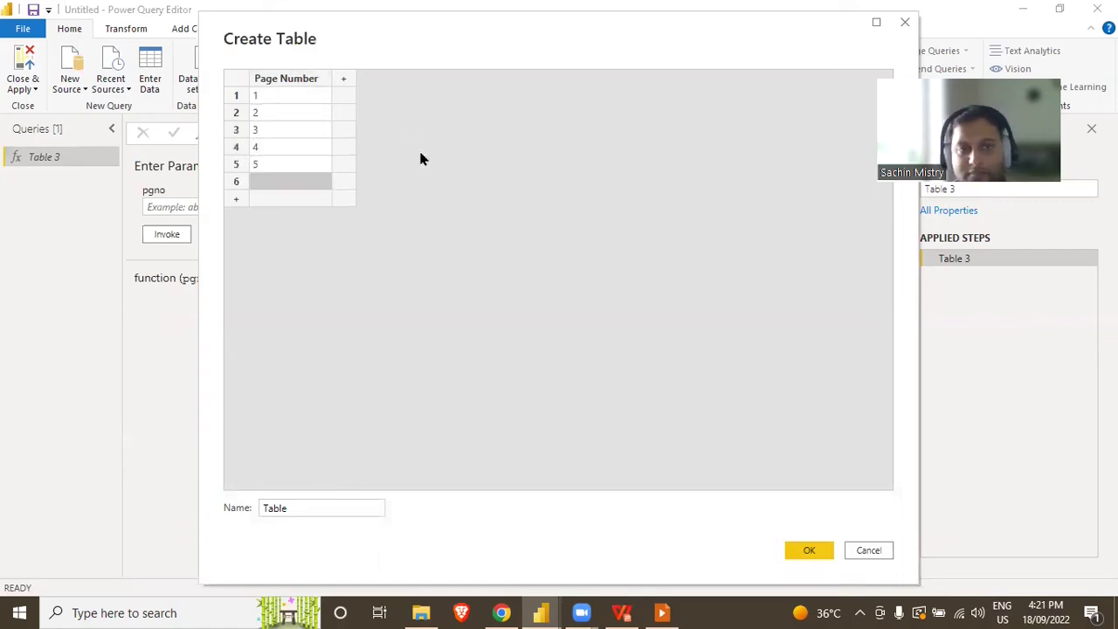
key(Escape)
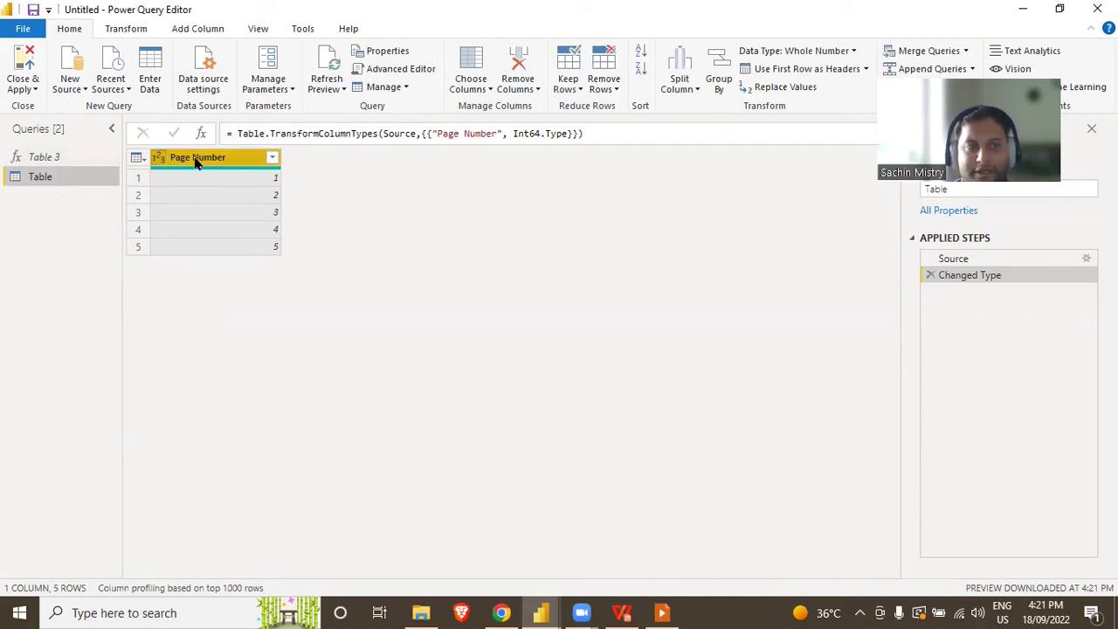
Change the Page Number column's data type to Text, replacing the existing type conversion.
click(159, 160)
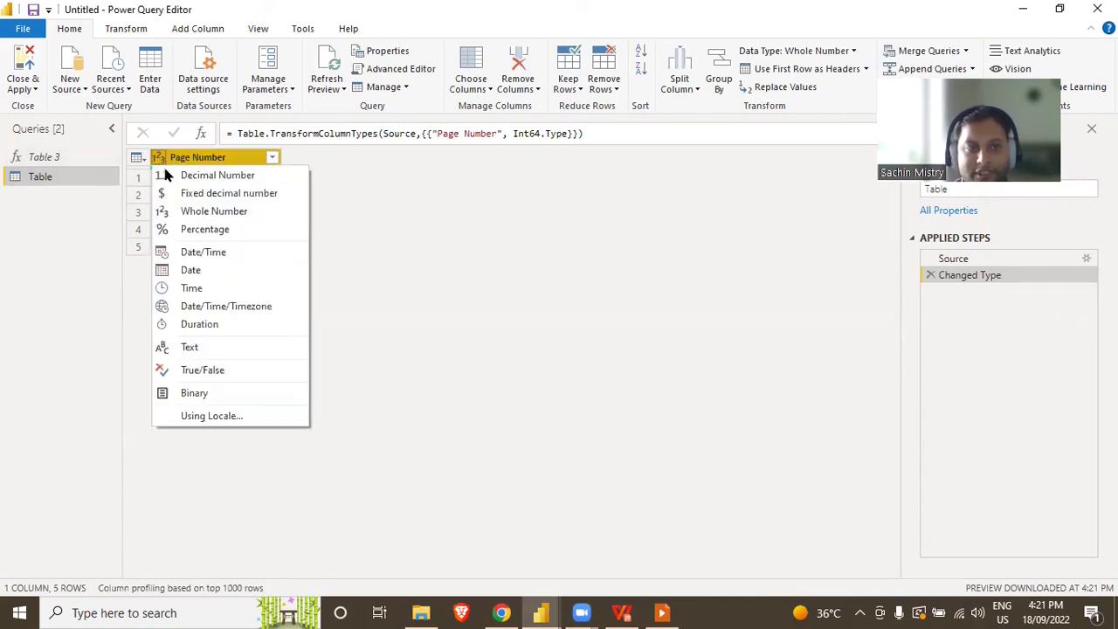
click(191, 348)
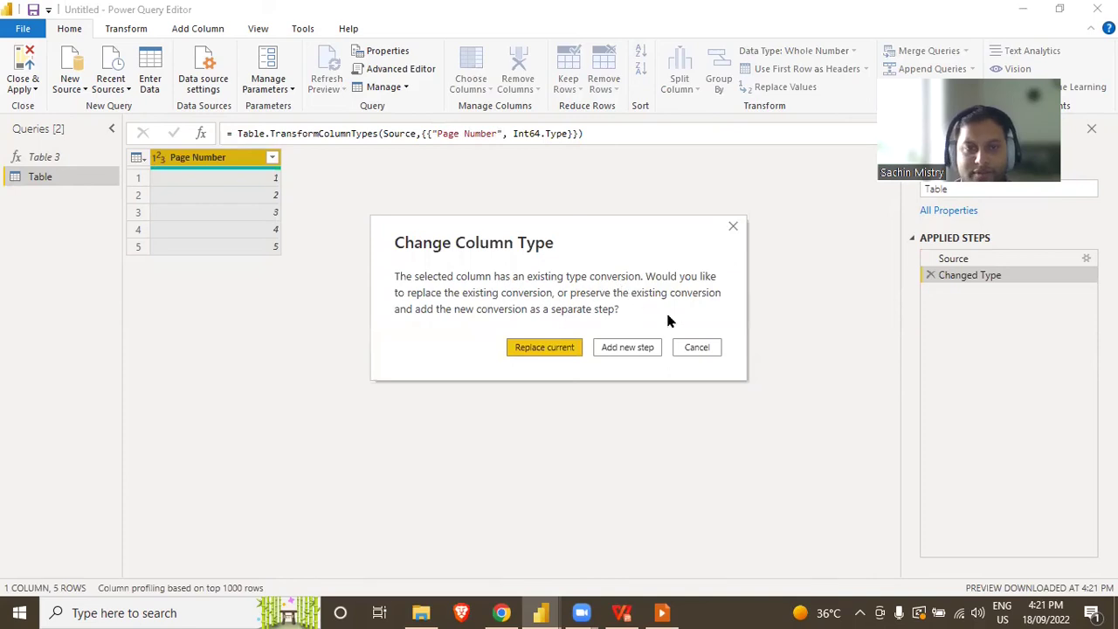
click(542, 349)
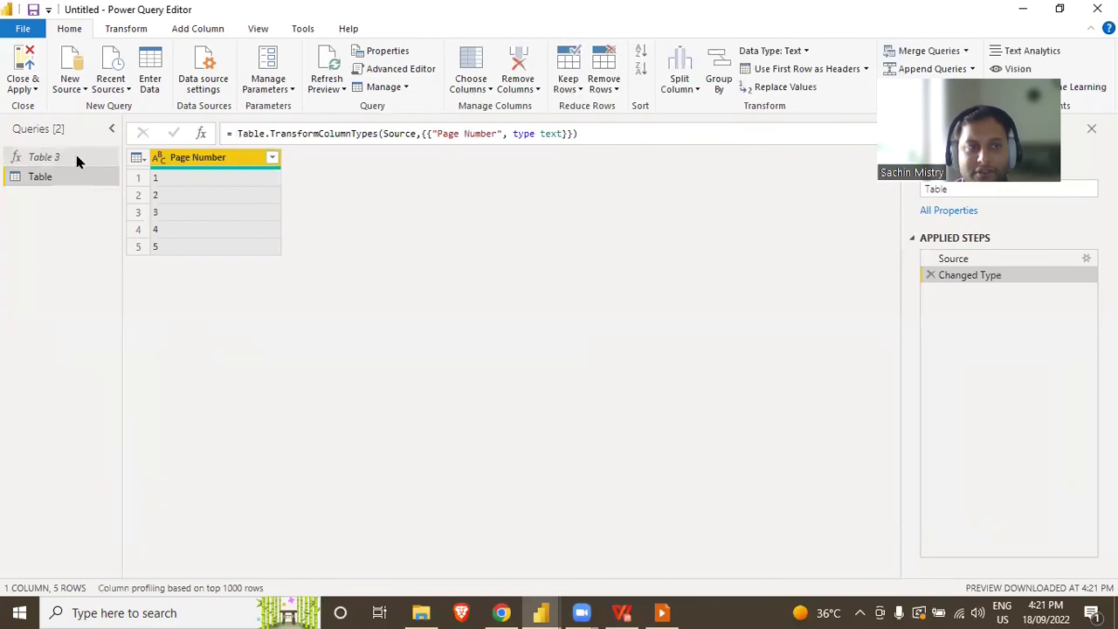
Invoke the Table 3 function as a custom column with pgno taken from Page Number.
click(198, 32)
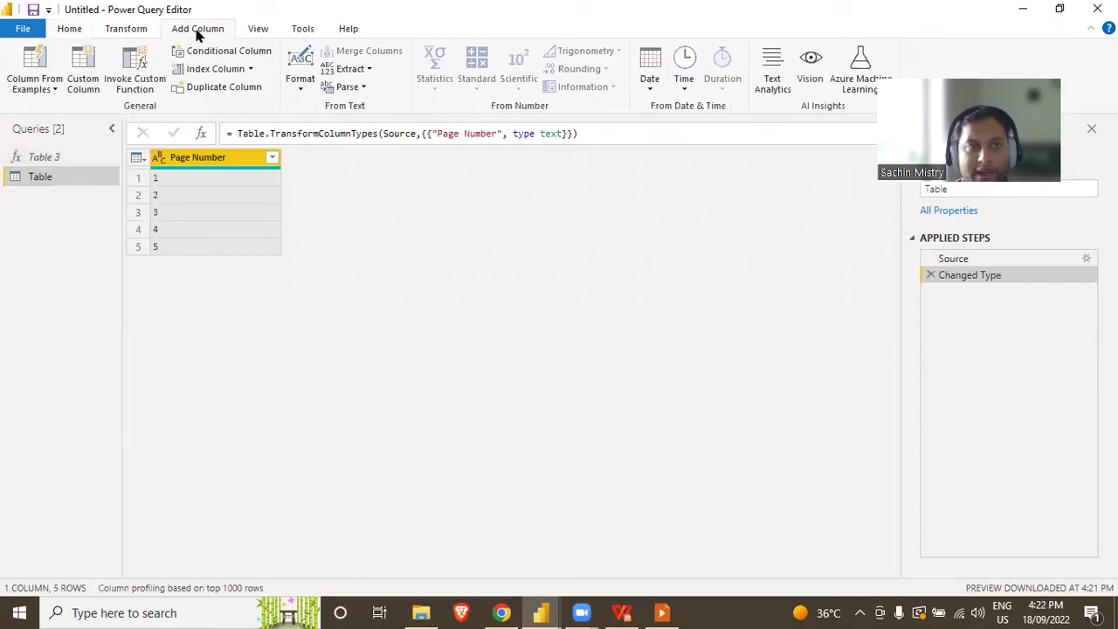
click(140, 80)
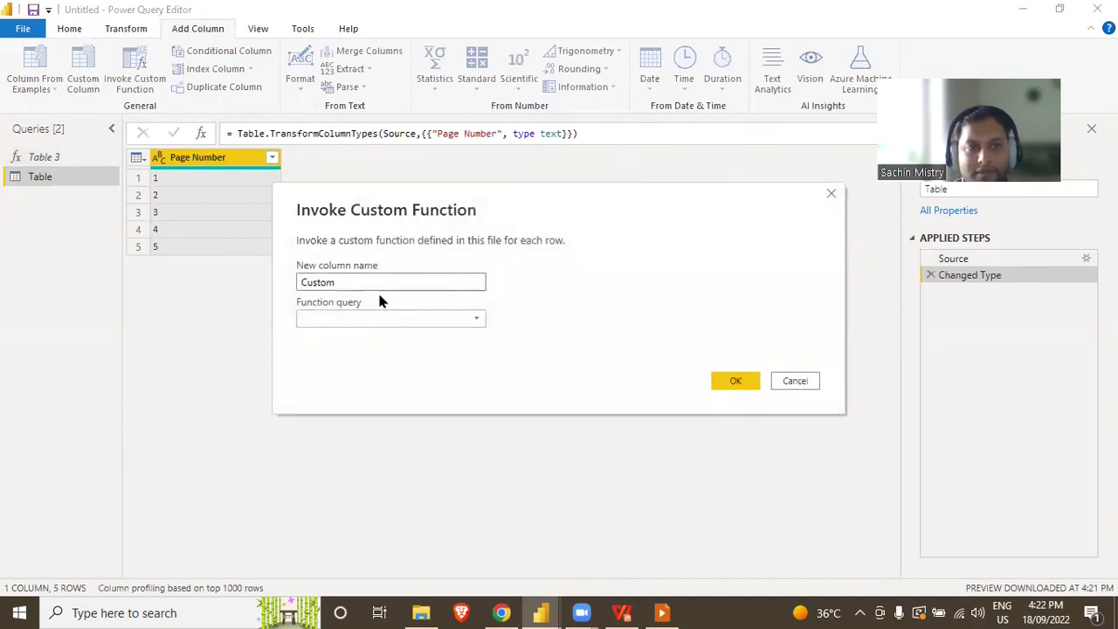
click(334, 310)
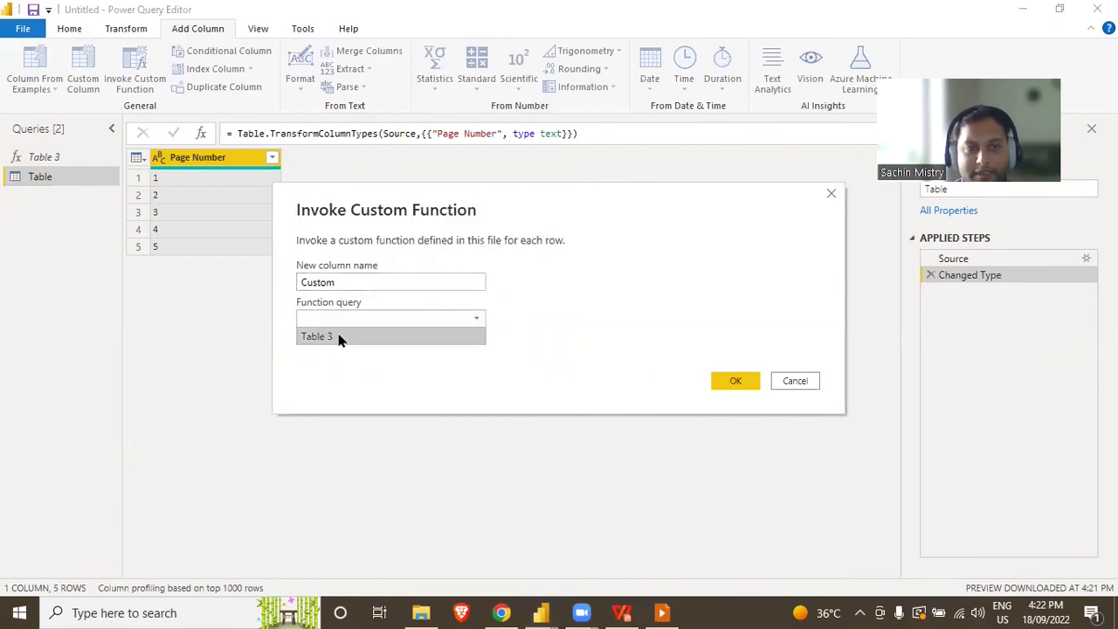
click(340, 336)
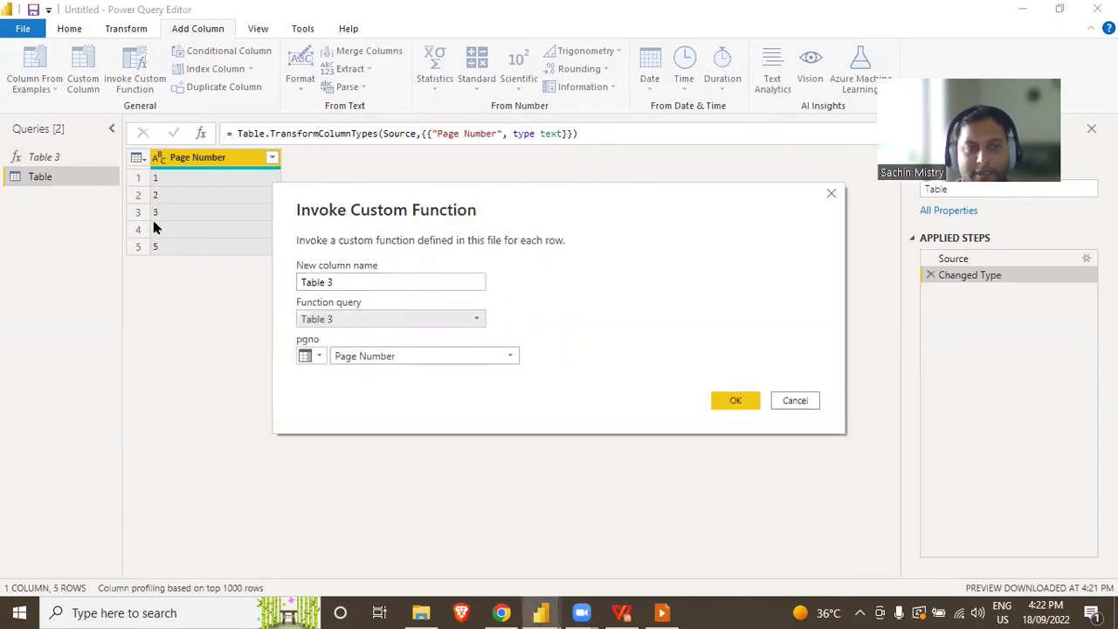
click(36, 161)
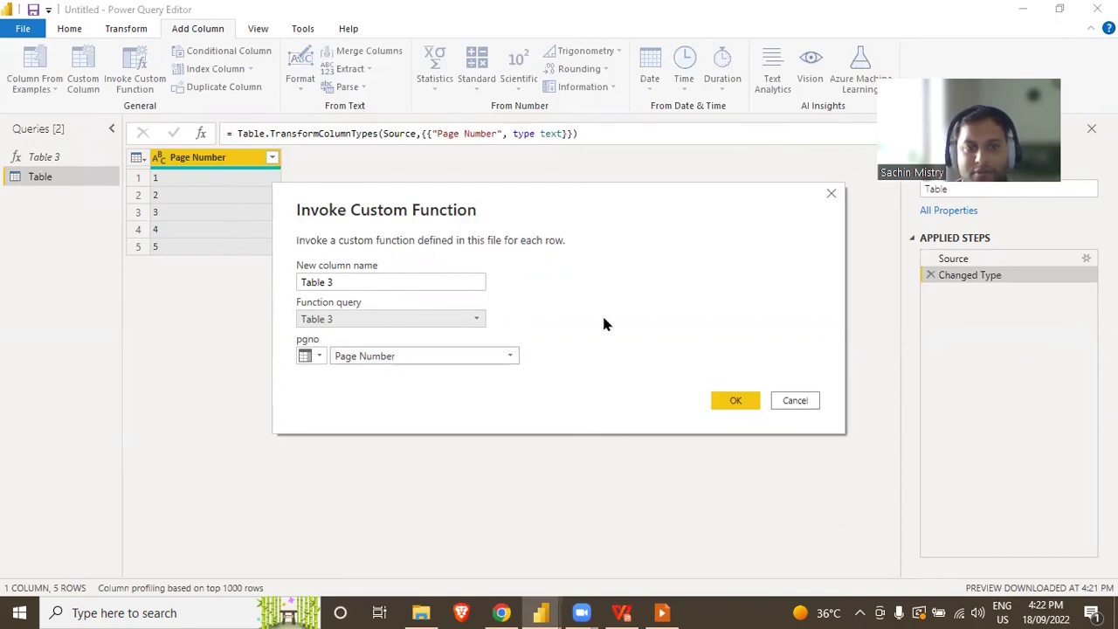
click(735, 400)
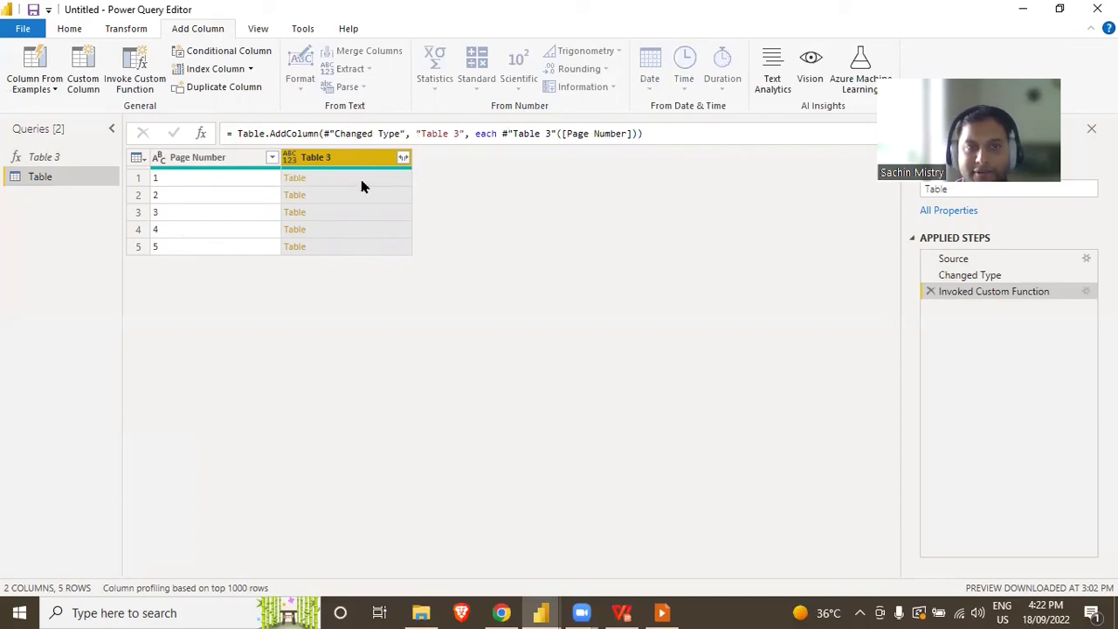
Expand all nested columns of the Table 3 column and browse the 64 combined rows.
click(403, 160)
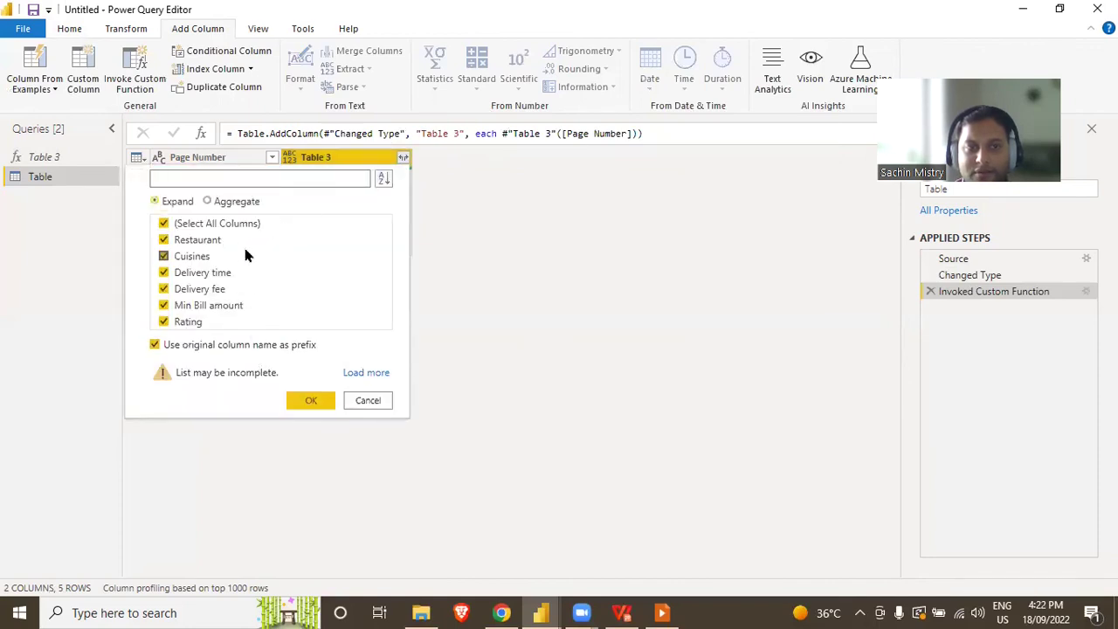
click(306, 402)
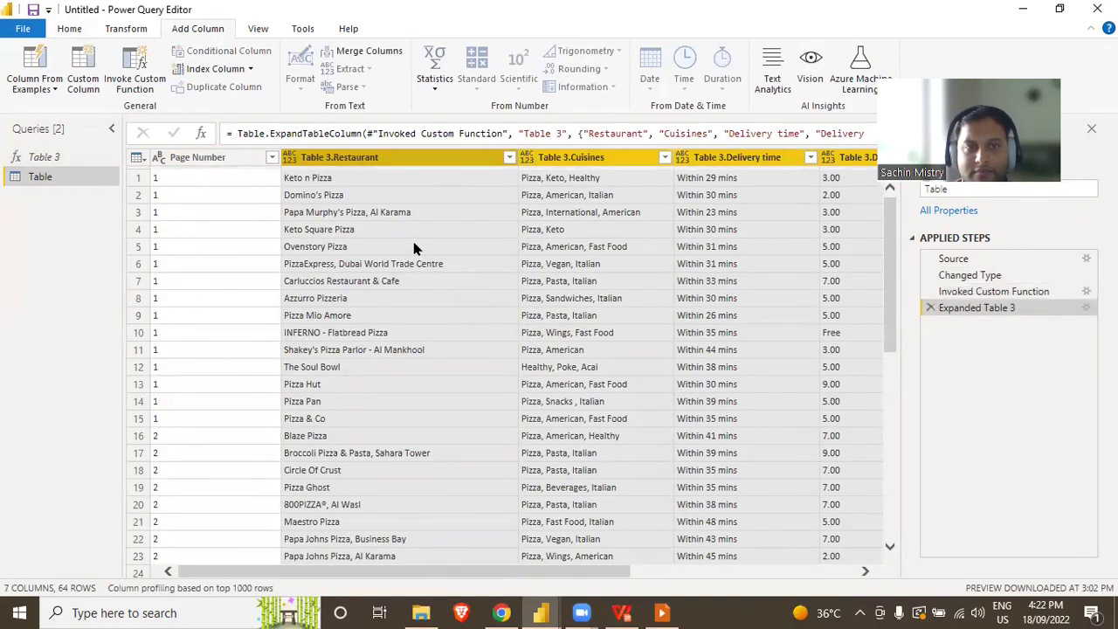
scroll(415, 248, down, 7)
scroll(415, 248, down, 7)
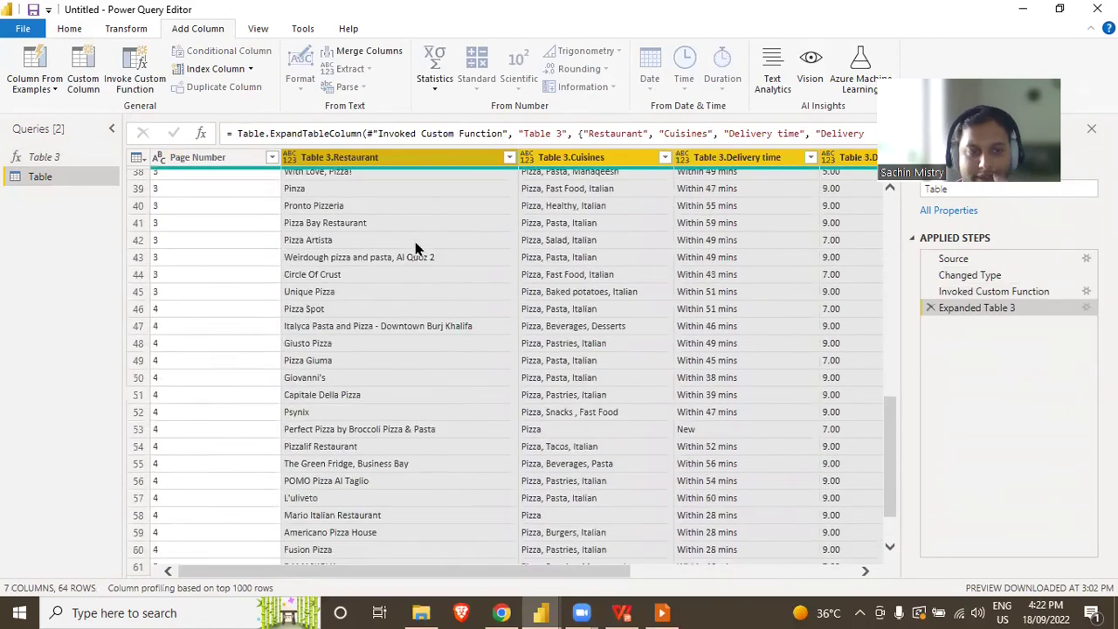
scroll(415, 248, up, 10)
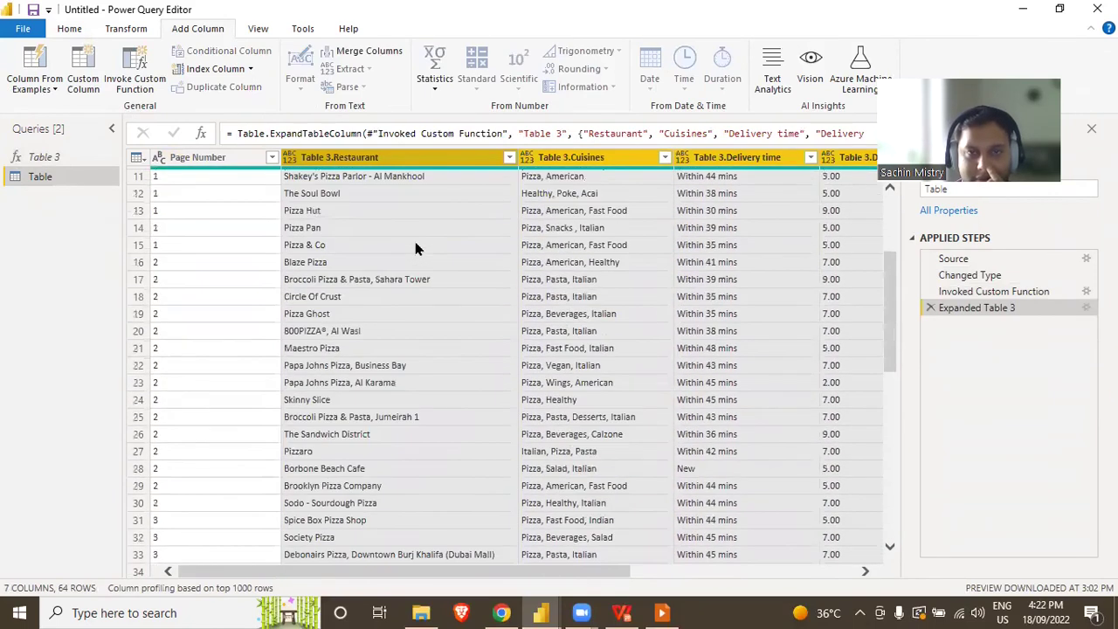
scroll(415, 248, down, 3)
scroll(422, 248, up, 7)
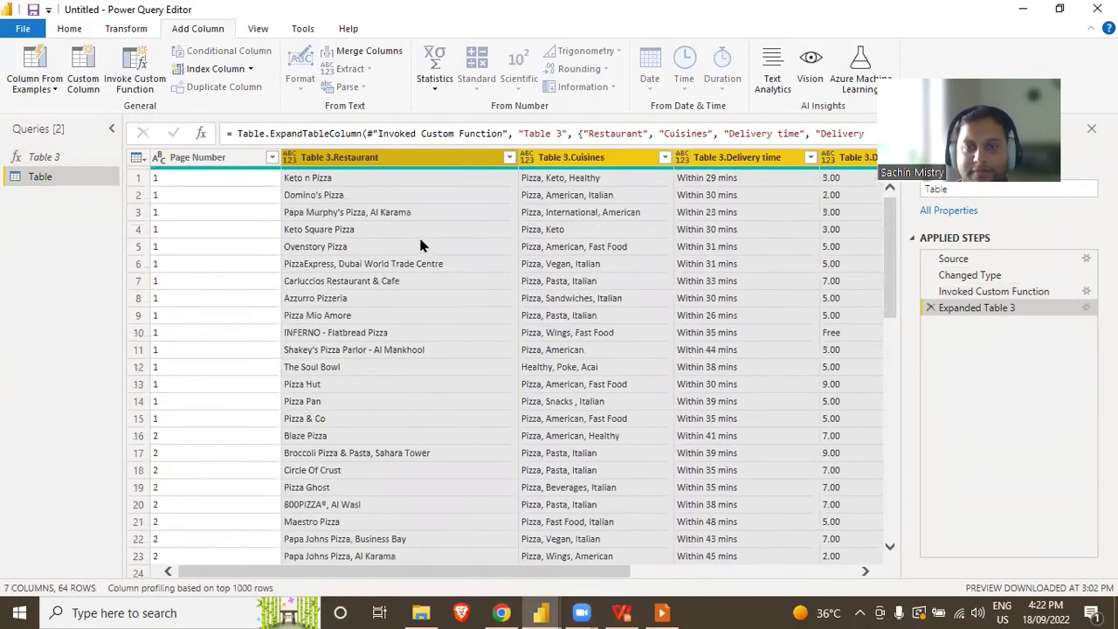
scroll(424, 249, right, 5)
Filter the Delivery fee column to keep only the Free delivery rows.
click(588, 158)
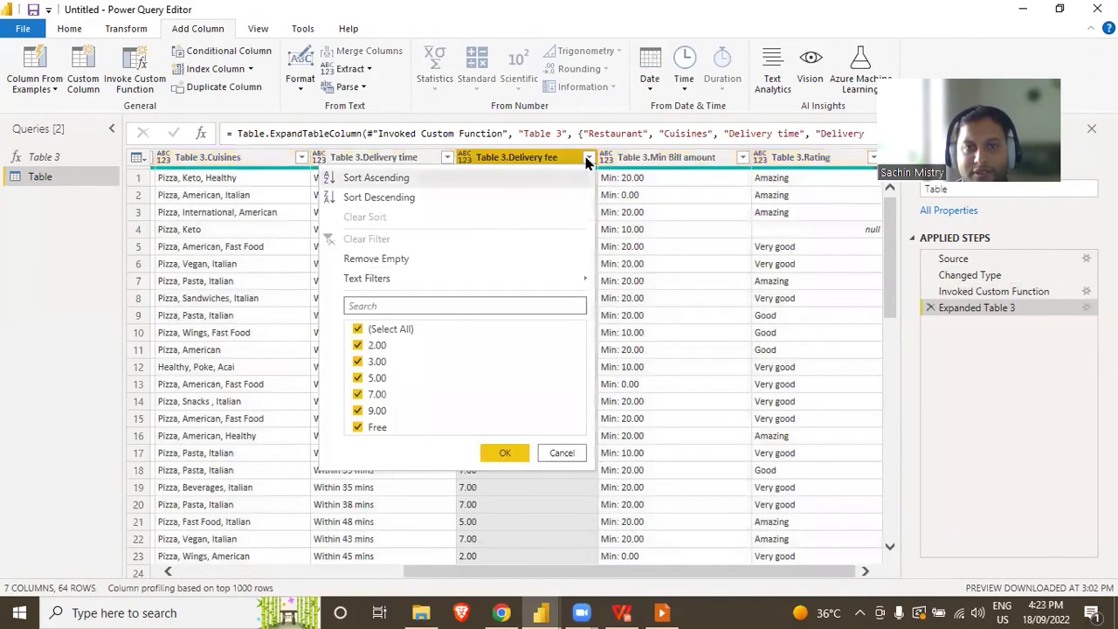
click(359, 330)
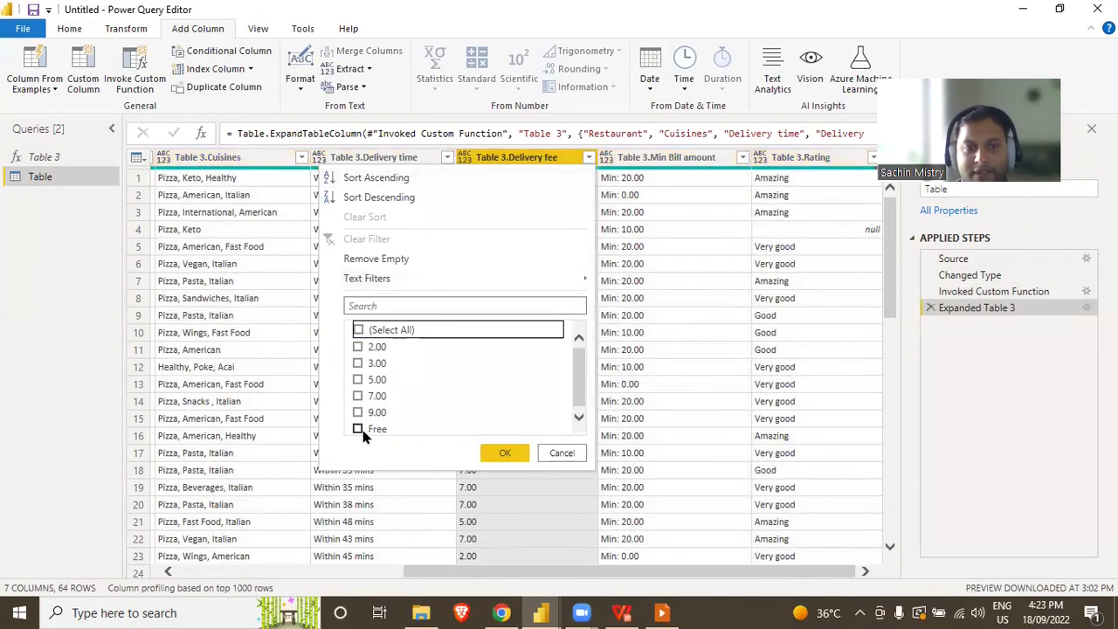
click(358, 428)
click(500, 452)
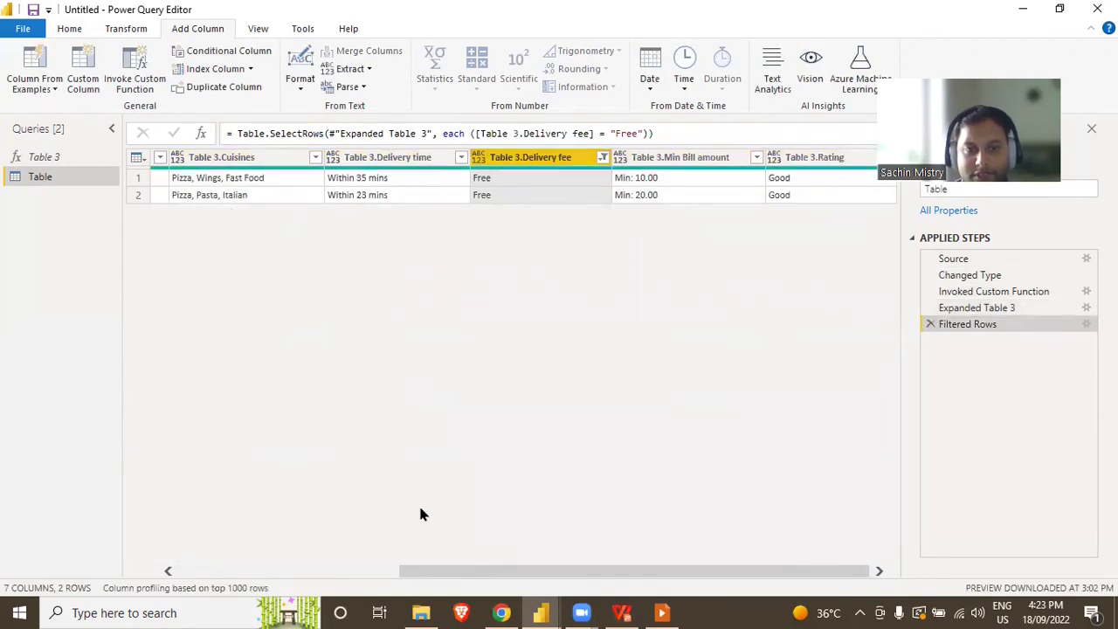
scroll(419, 514, left, 5)
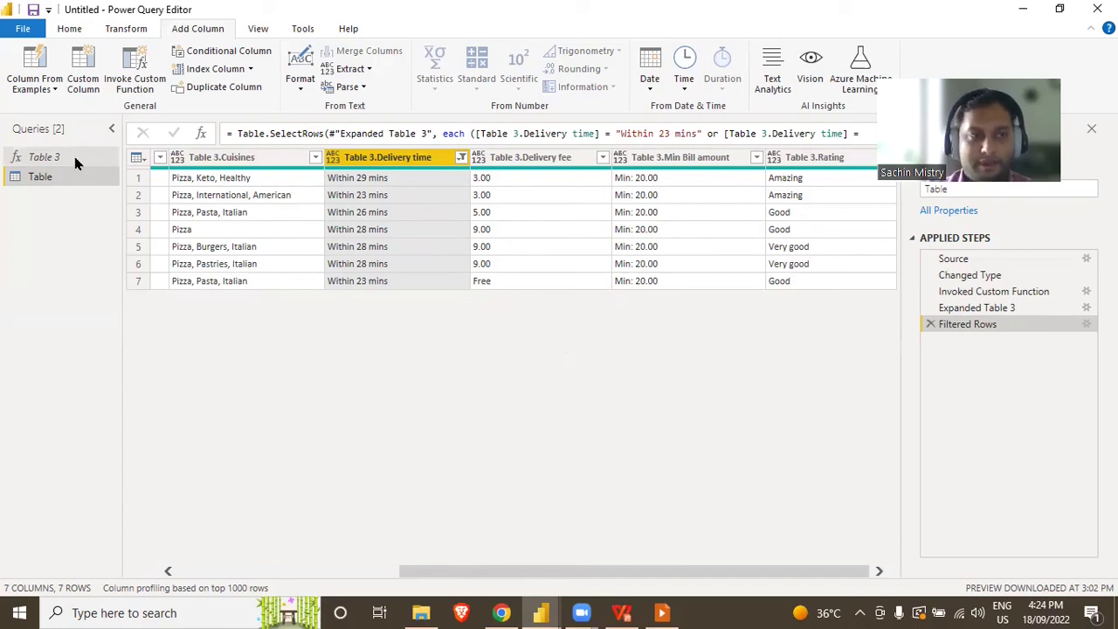
In Table 3's Advanced Editor, replace the hard-coded Talabat page URL with newurl.
click(64, 158)
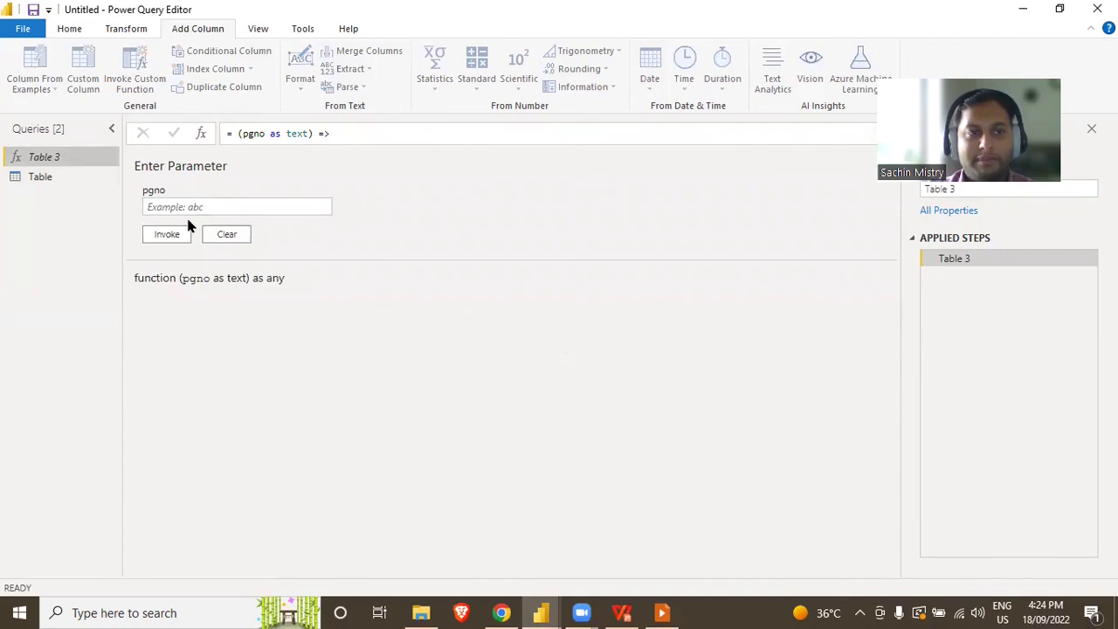
right_click(59, 155)
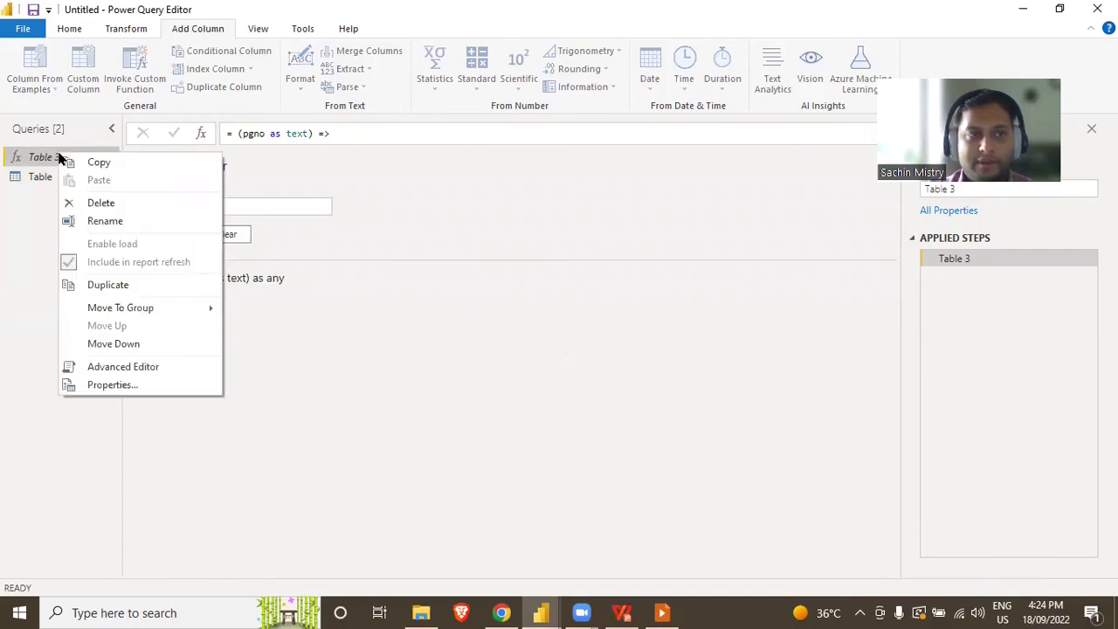
click(154, 372)
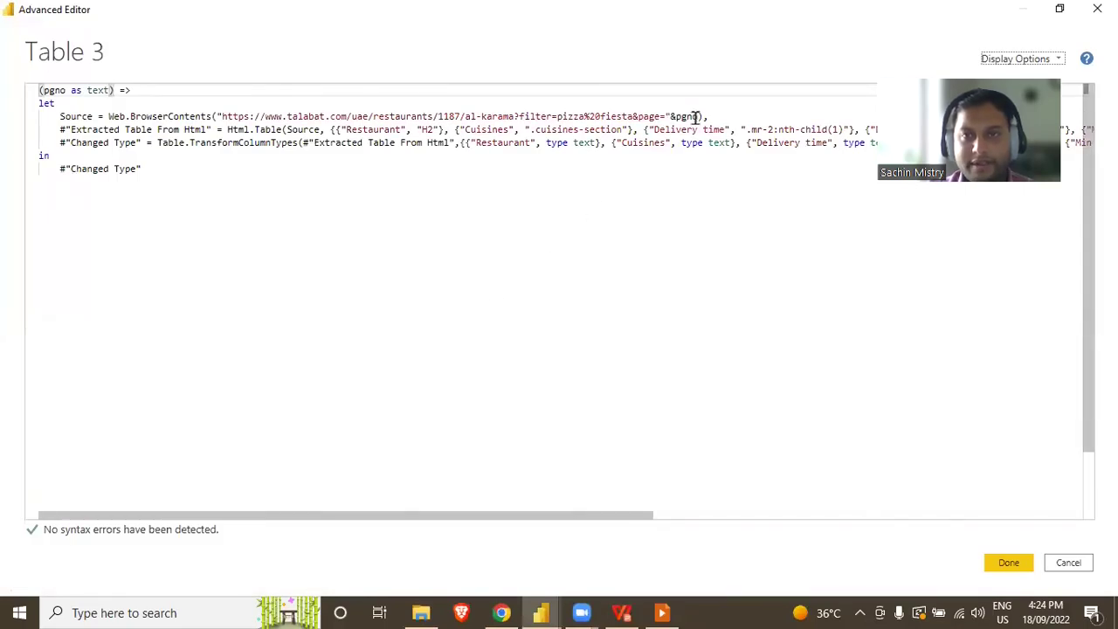
drag(699, 117, 681, 117)
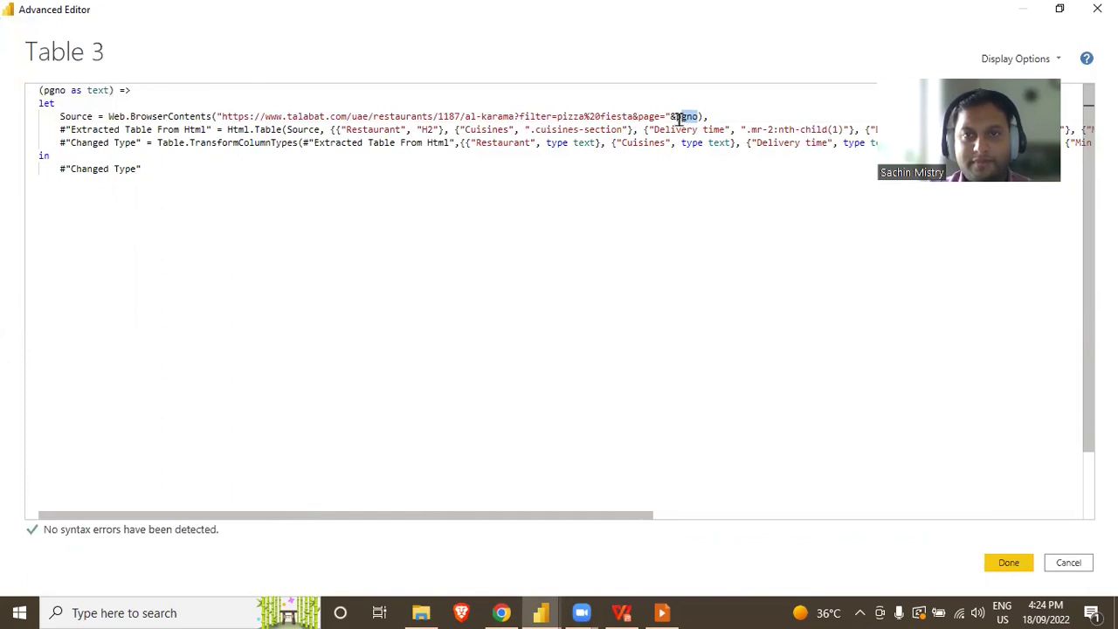
click(673, 115)
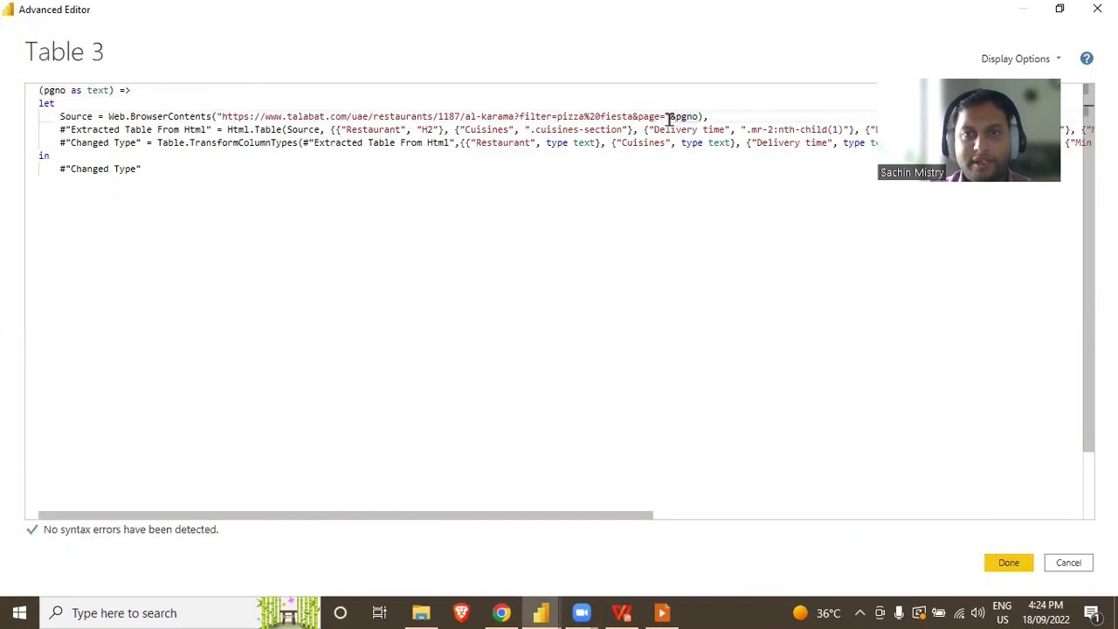
drag(699, 117, 218, 116)
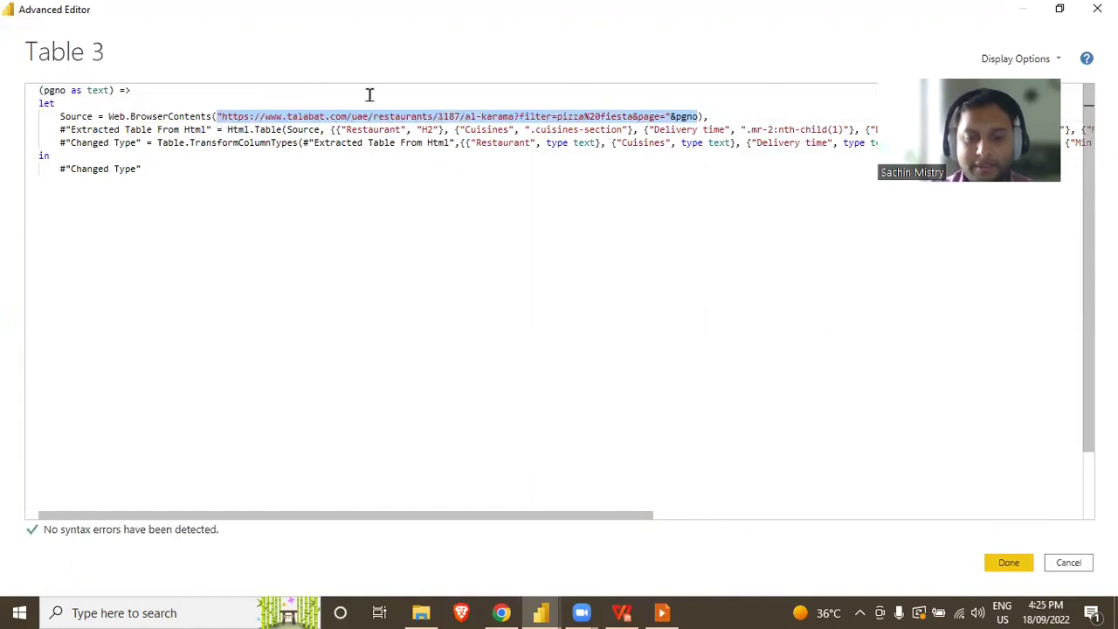
key(Delete)
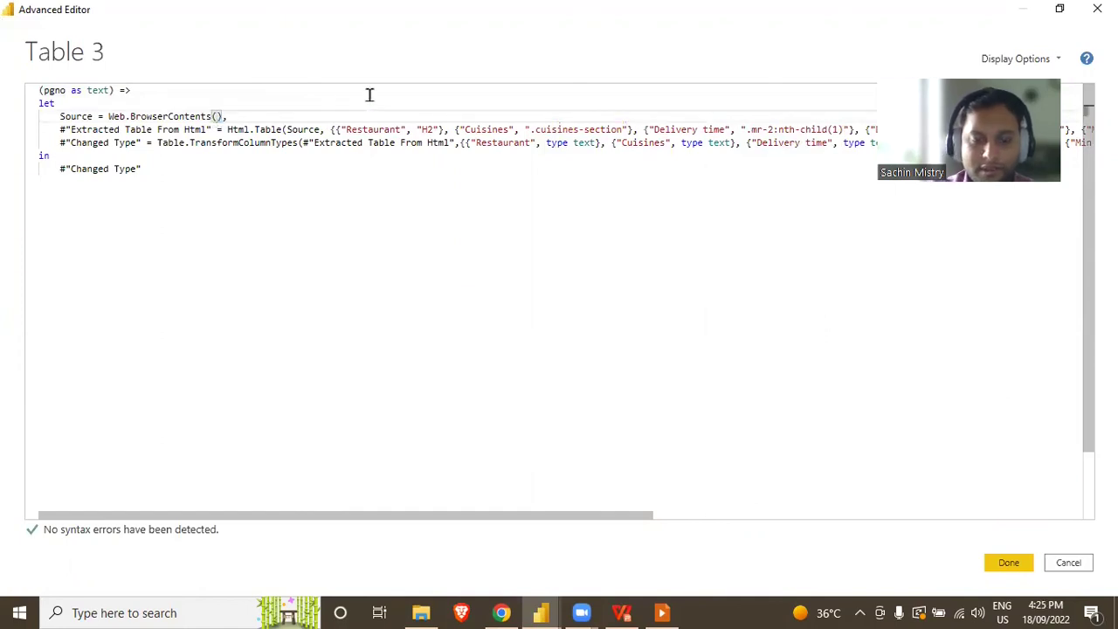
text(newurl)
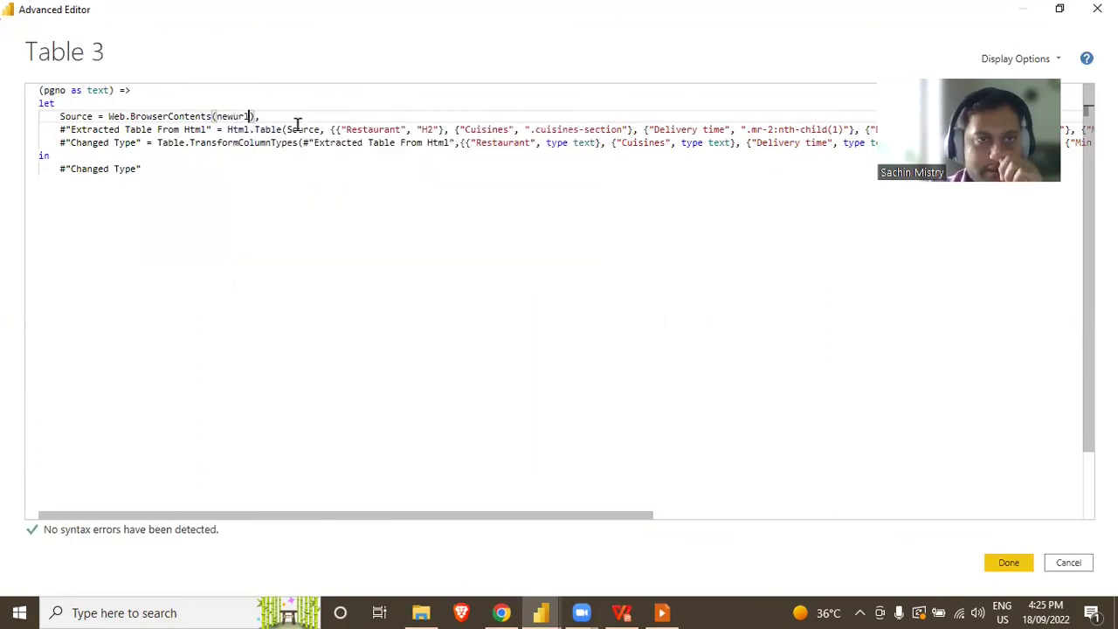
Rename the header's pgno parameter to newurl and close the editor.
double_click(241, 116)
key(ctrl+c)
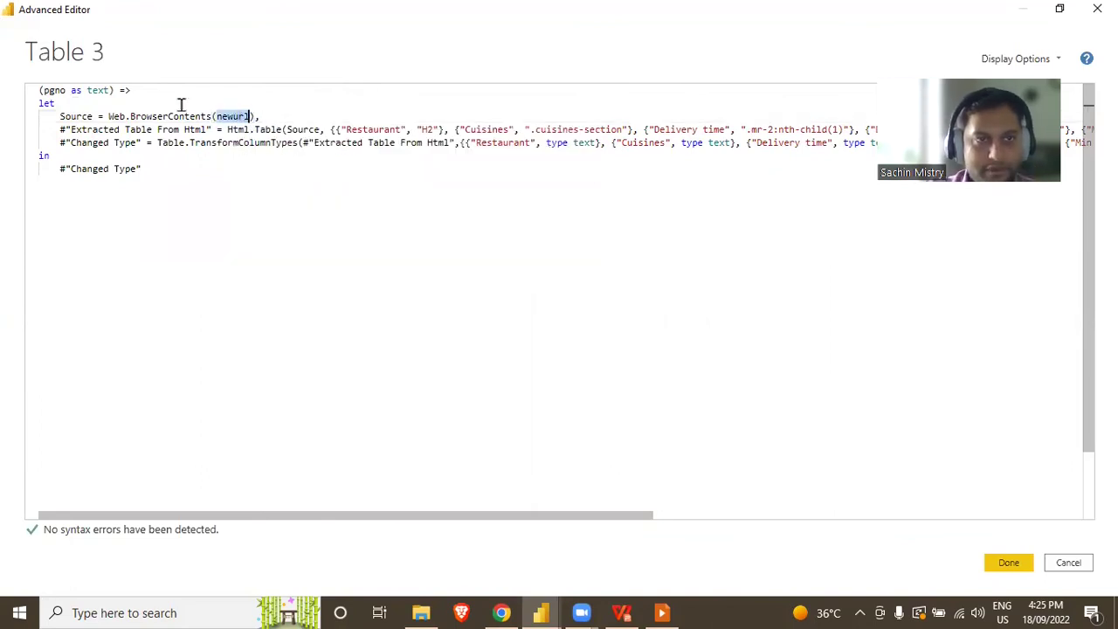
double_click(54, 90)
key(ctrl+v)
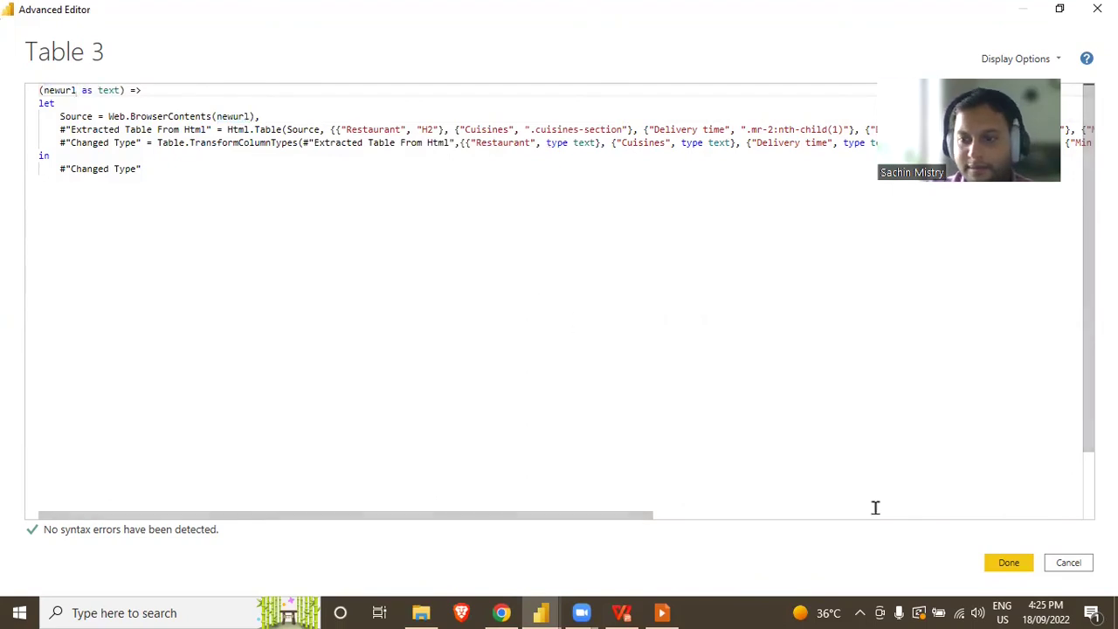
key(Escape)
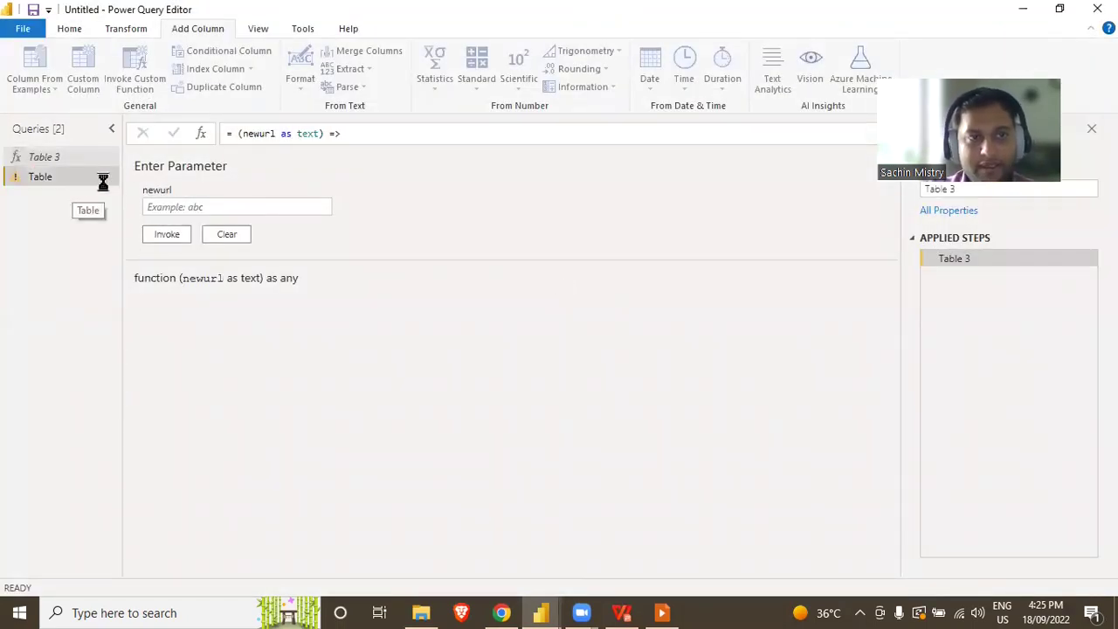
click(80, 181)
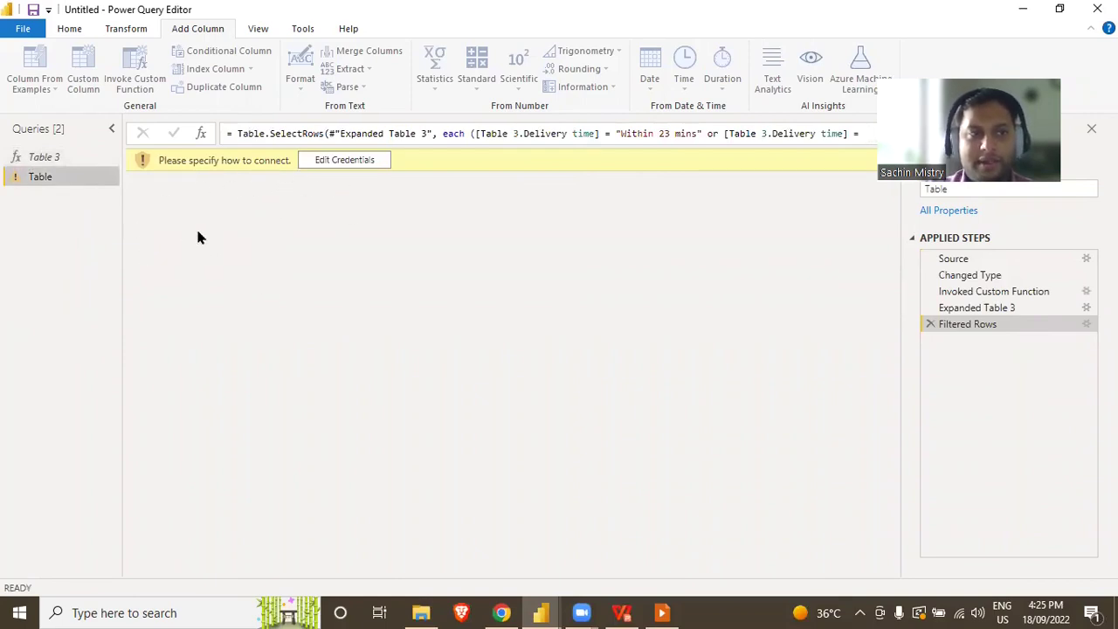
click(48, 157)
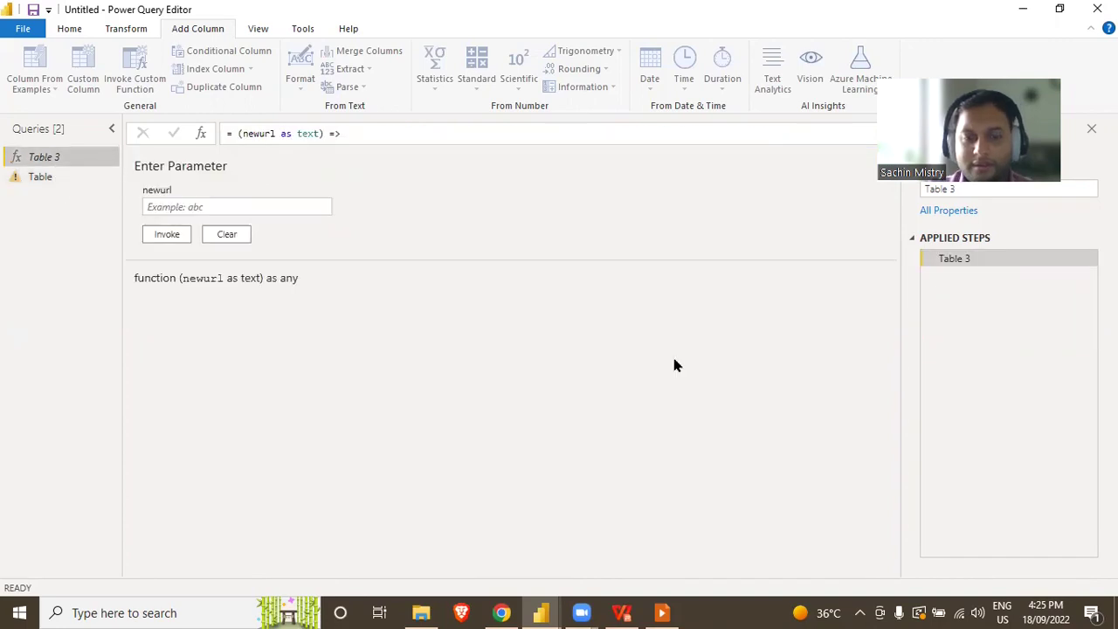